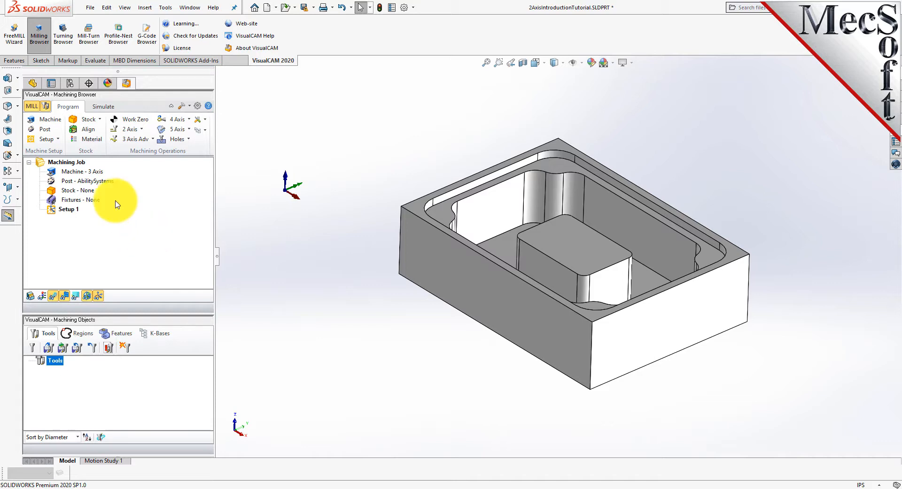
# Set up the machine as a 3 Axis mill aligned to the World Coordinate System
pyautogui.click(55, 122)
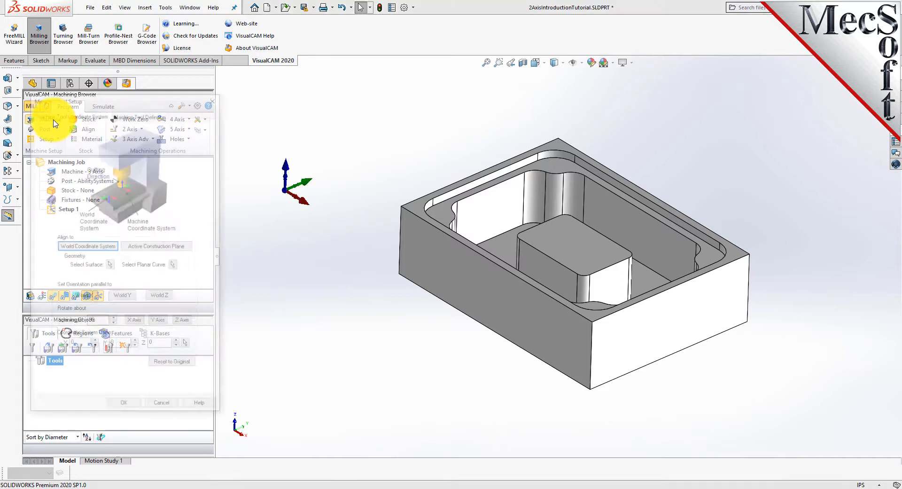
pyautogui.moveTo(160, 98); pyautogui.dragTo(195, 97)
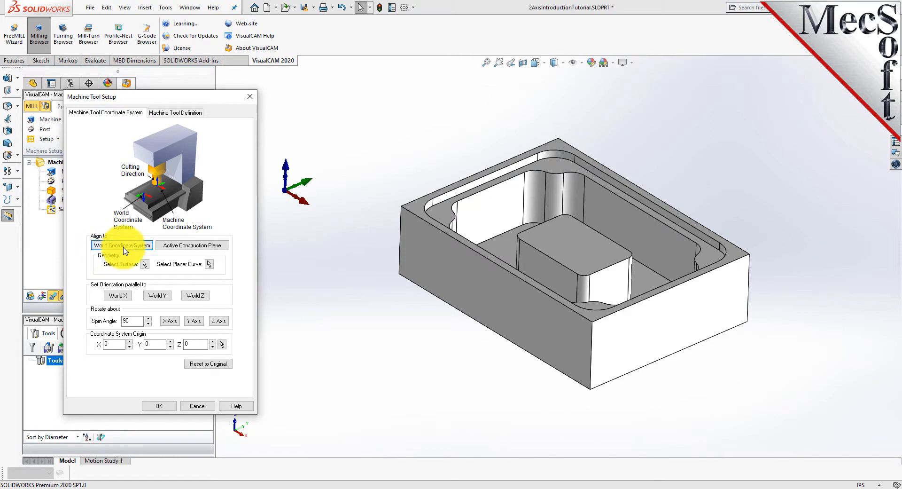
pyautogui.click(140, 246)
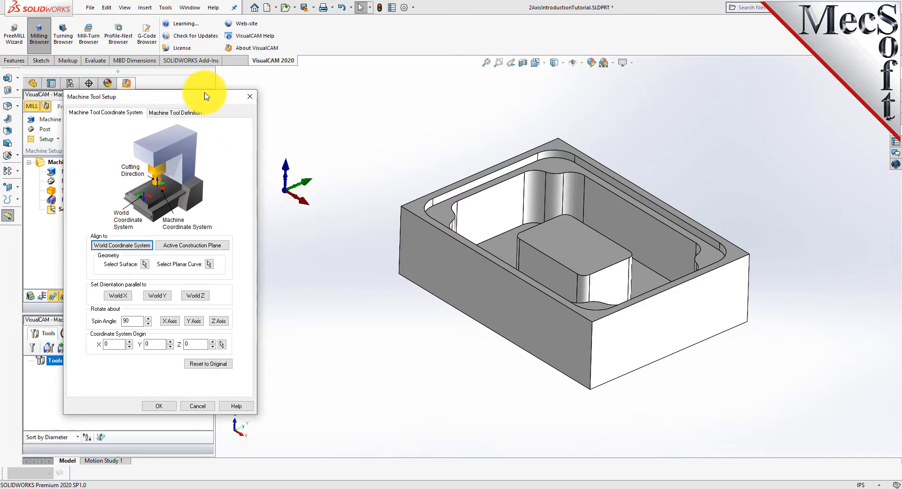
pyautogui.moveTo(211, 103); pyautogui.dragTo(168, 84)
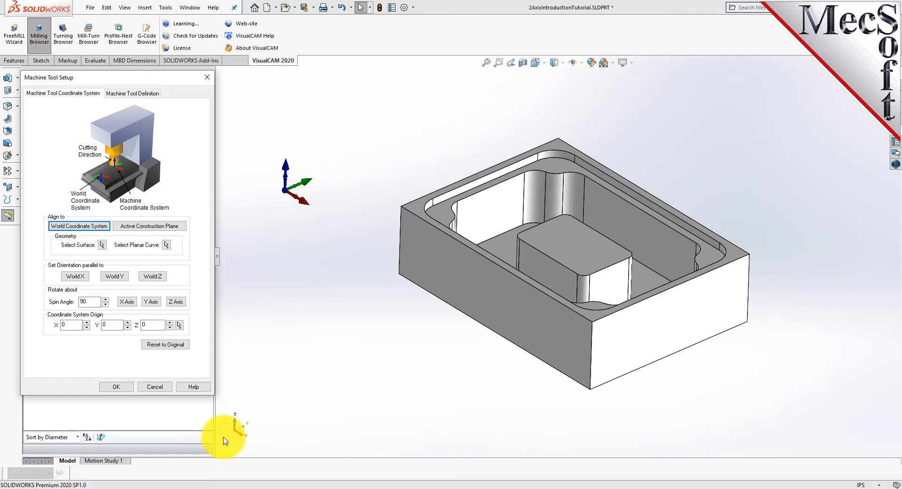
pyautogui.click(149, 96)
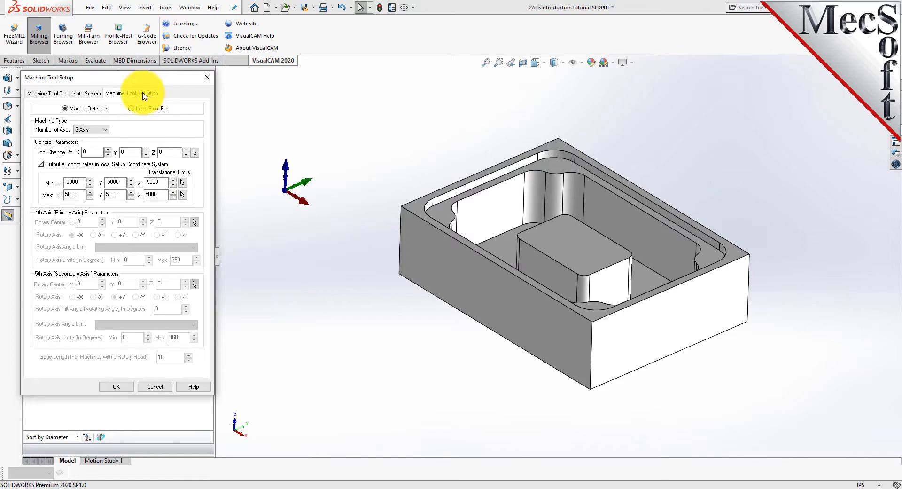
pyautogui.click(107, 132)
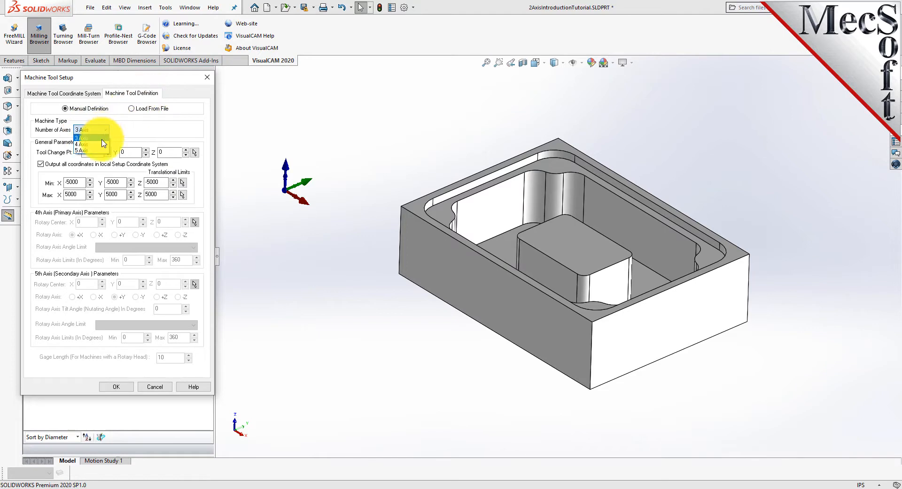
pyautogui.click(102, 139)
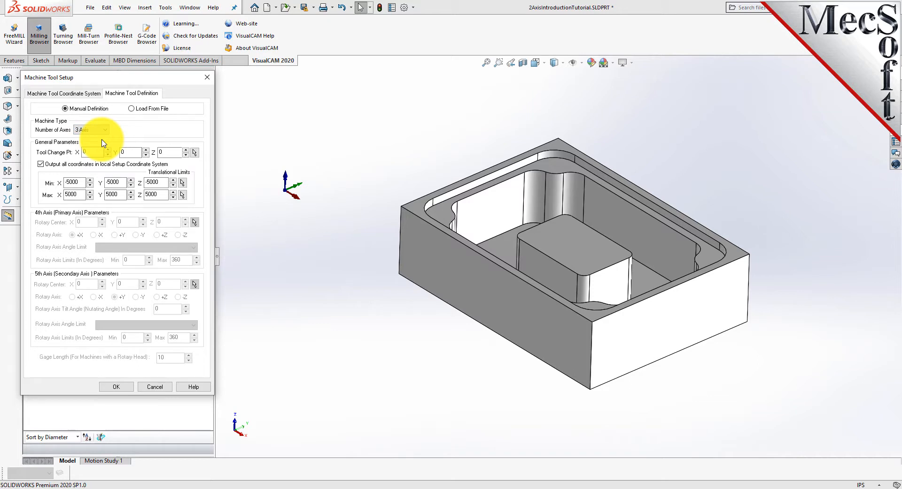
pyautogui.click(116, 387)
# Select the Haas post-processor with the .nc posted file extension
pyautogui.click(54, 172)
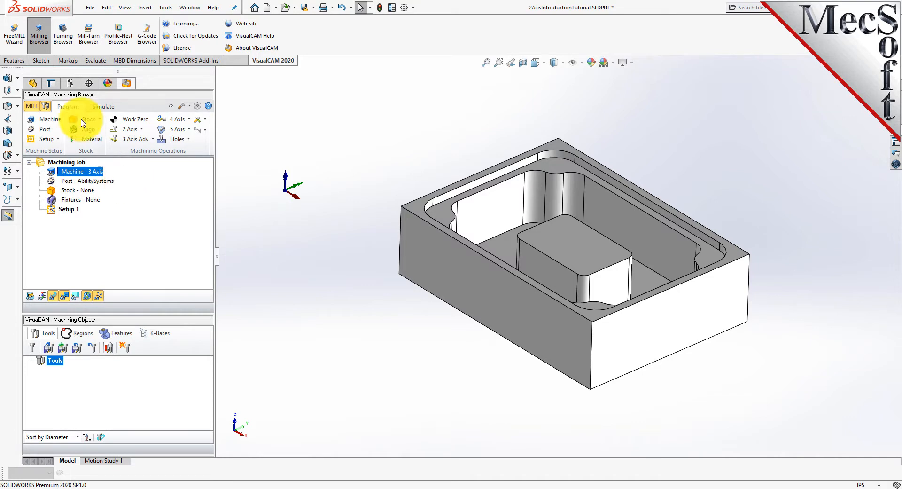
pyautogui.click(45, 129)
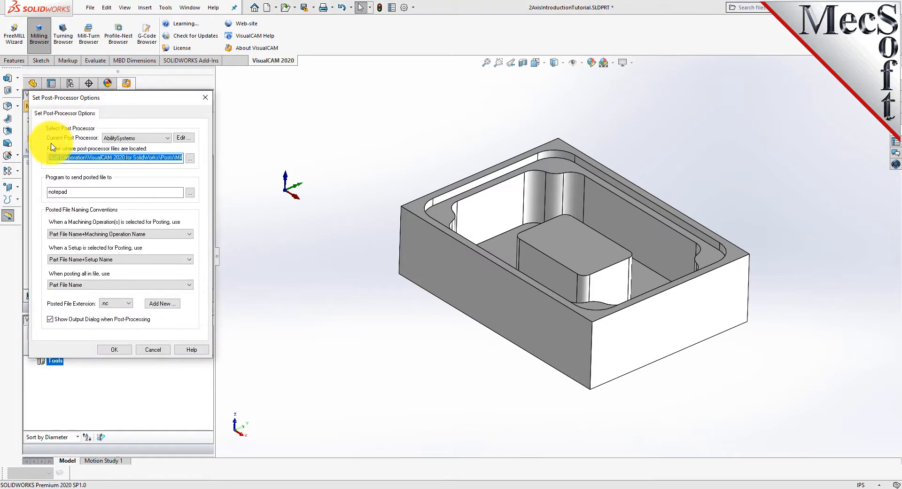
pyautogui.click(168, 137)
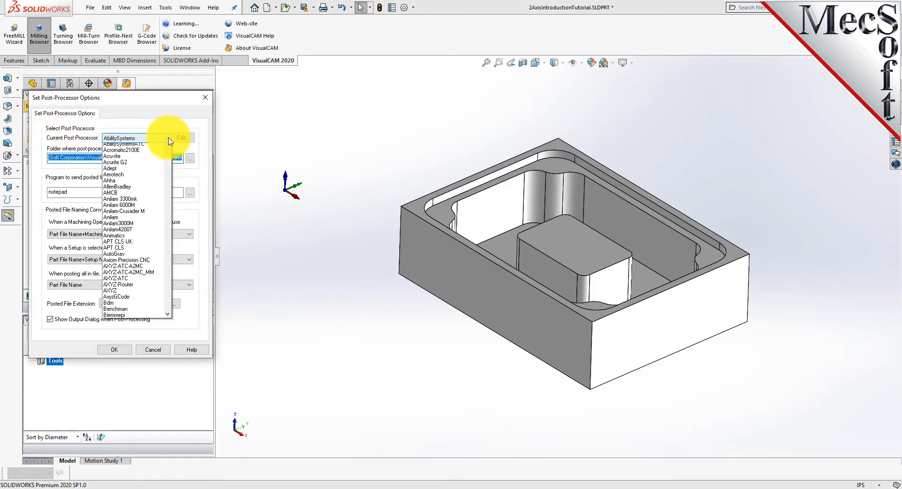
pyautogui.moveTo(168, 150); pyautogui.dragTo(170, 227)
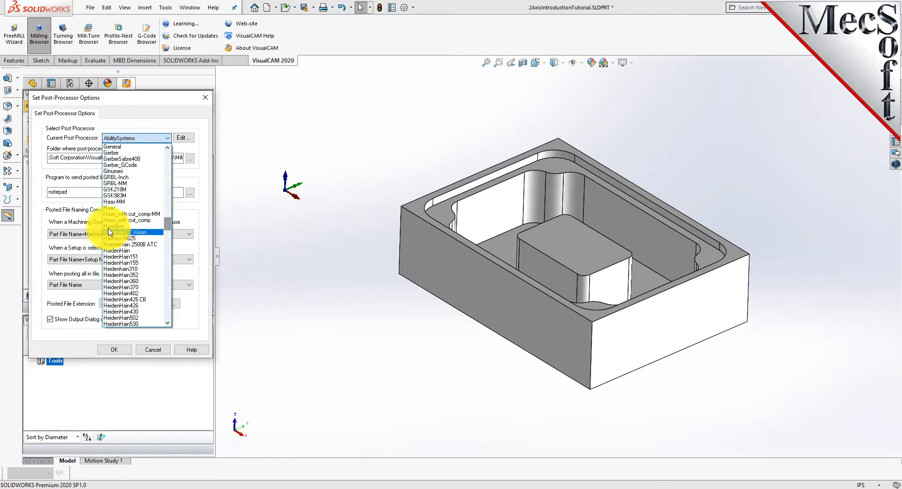
pyautogui.click(119, 211)
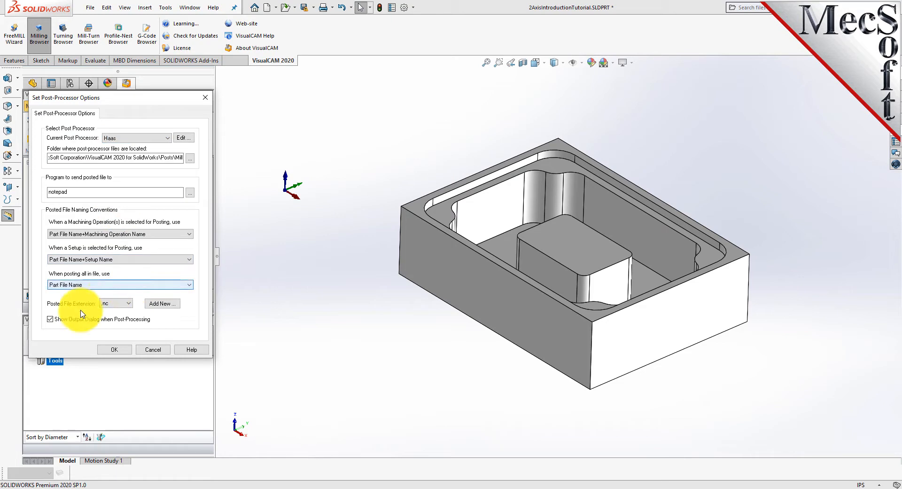
pyautogui.click(131, 303)
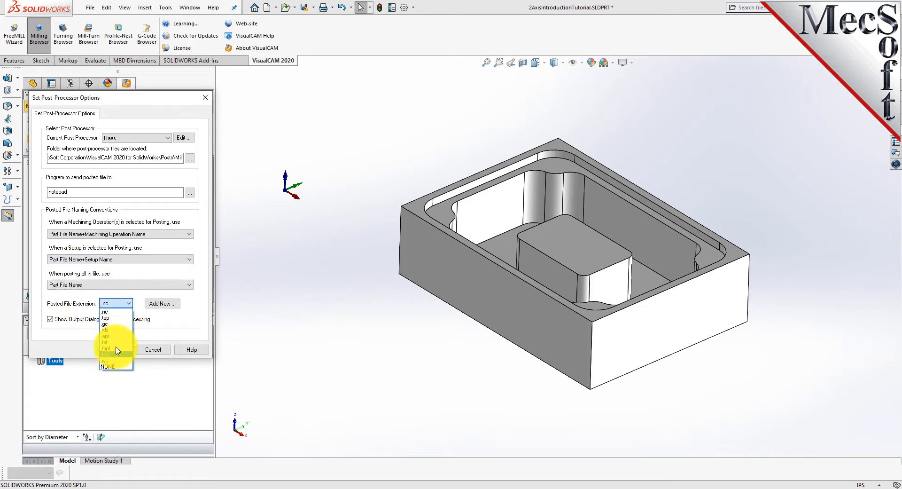
pyautogui.click(112, 313)
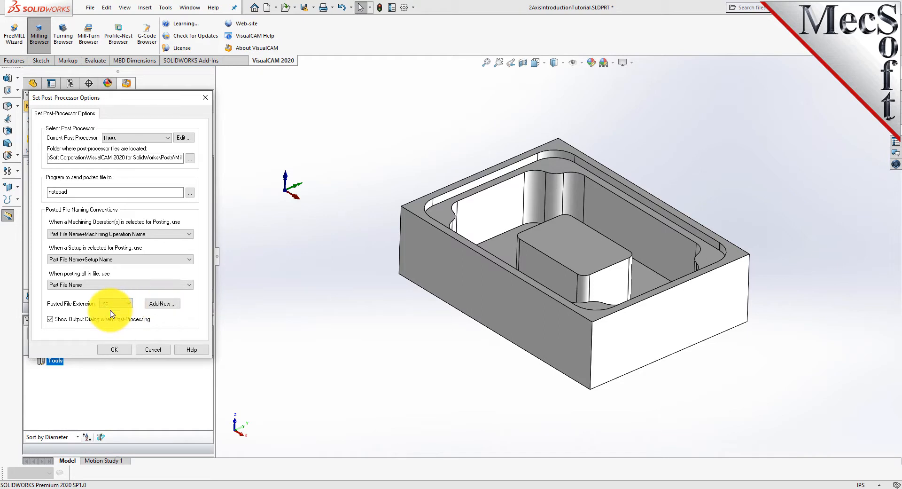
pyautogui.click(120, 350)
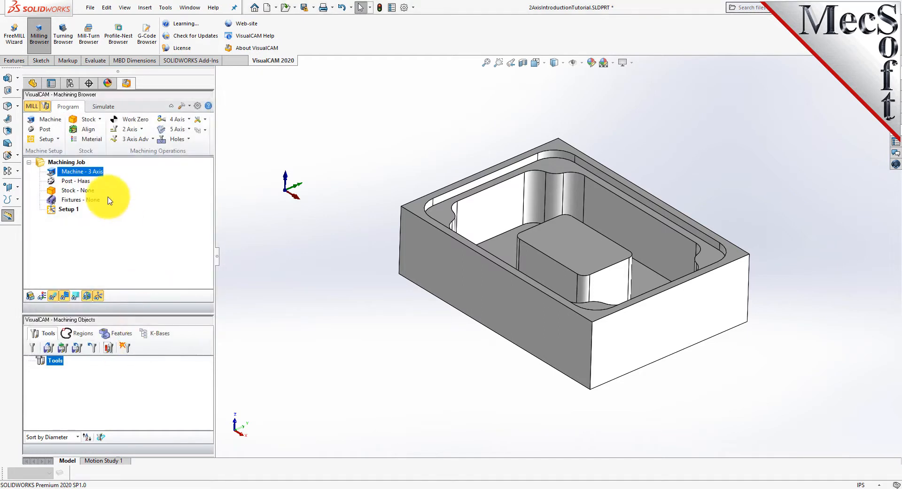
pyautogui.click(60, 182)
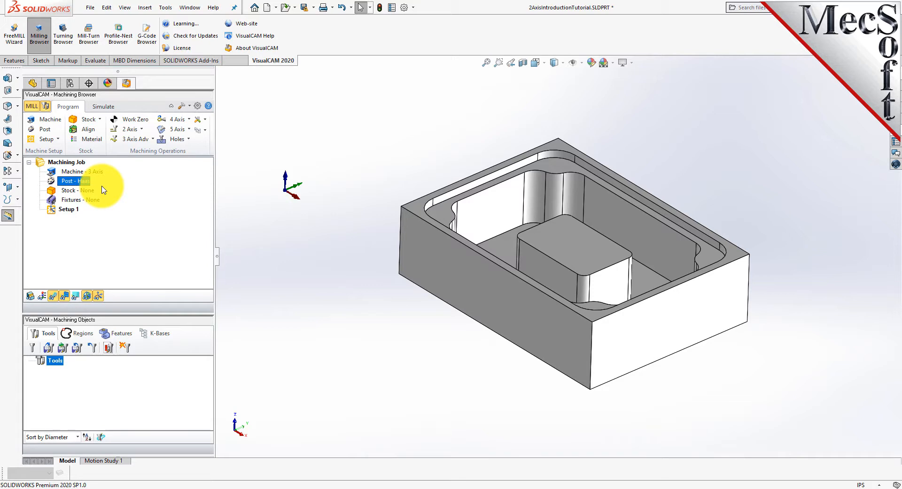
pyautogui.click(49, 209)
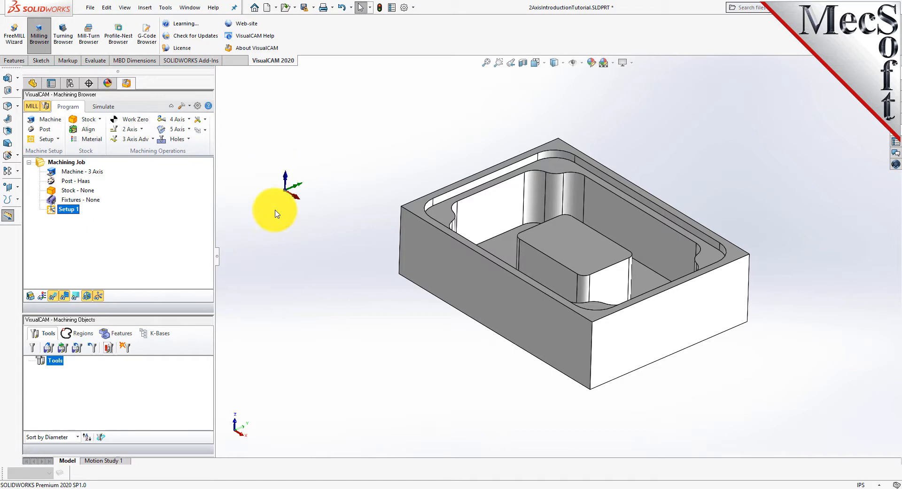
pyautogui.click(99, 297)
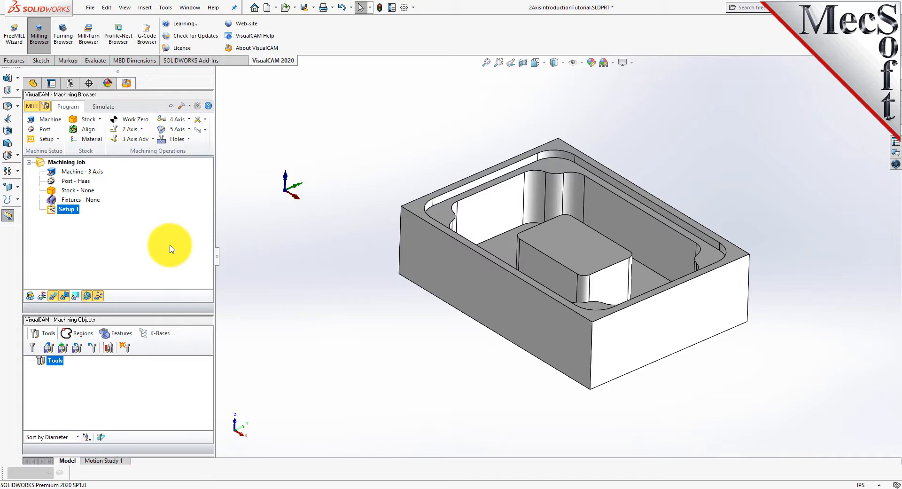
# Create a box stock from the model bounding box and set its height to 2.5
pyautogui.click(99, 121)
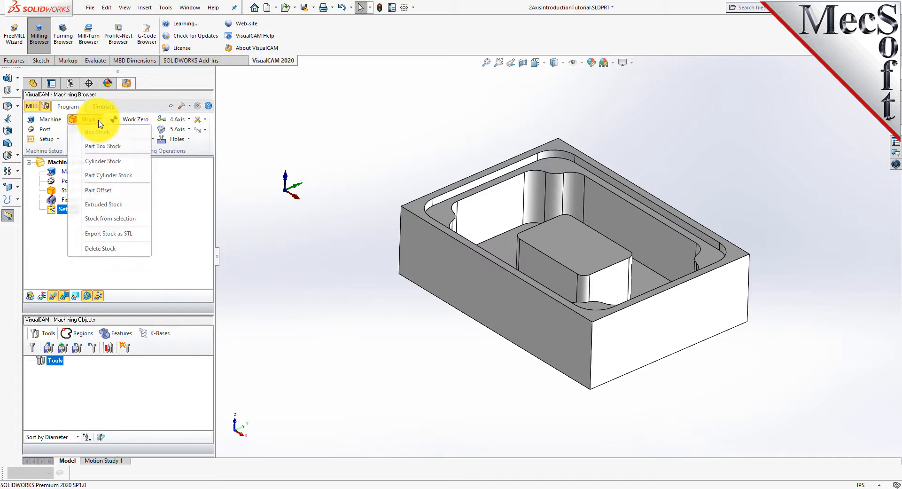
pyautogui.click(132, 139)
pyautogui.moveTo(103, 99); pyautogui.dragTo(162, 120)
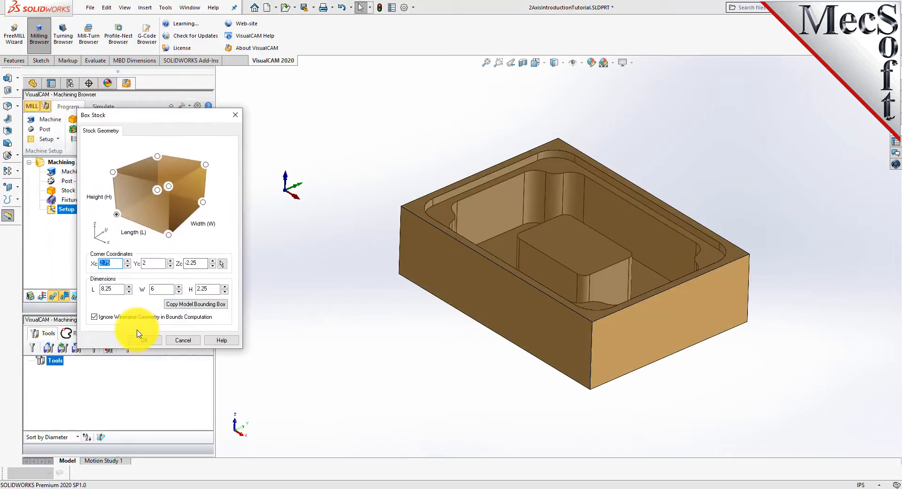
pyautogui.click(196, 304)
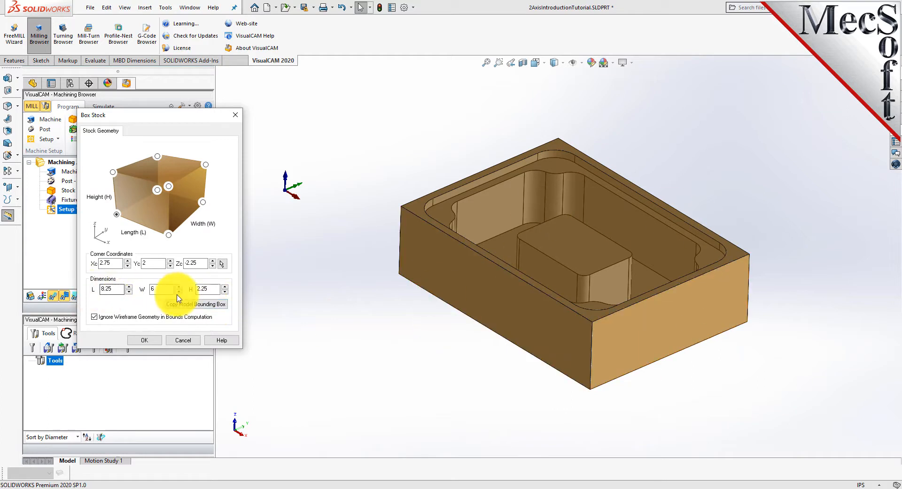
pyautogui.doubleClick(210, 289)
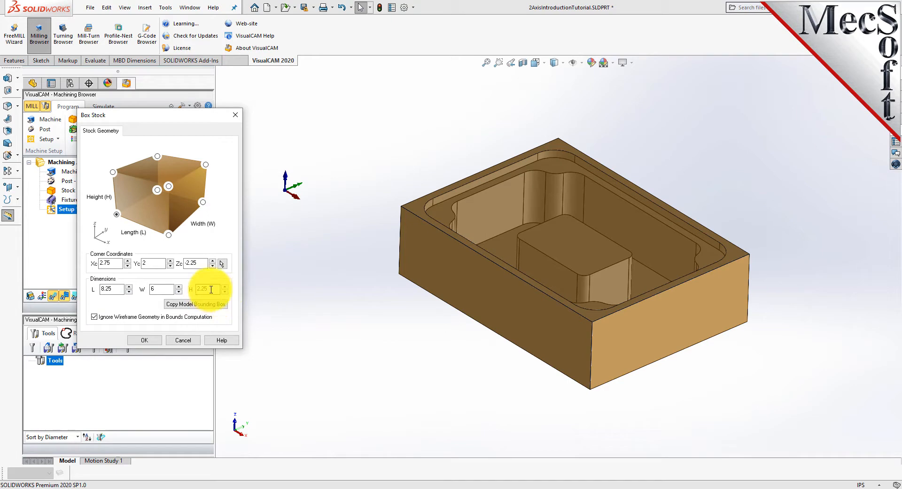
pyautogui.write('2')
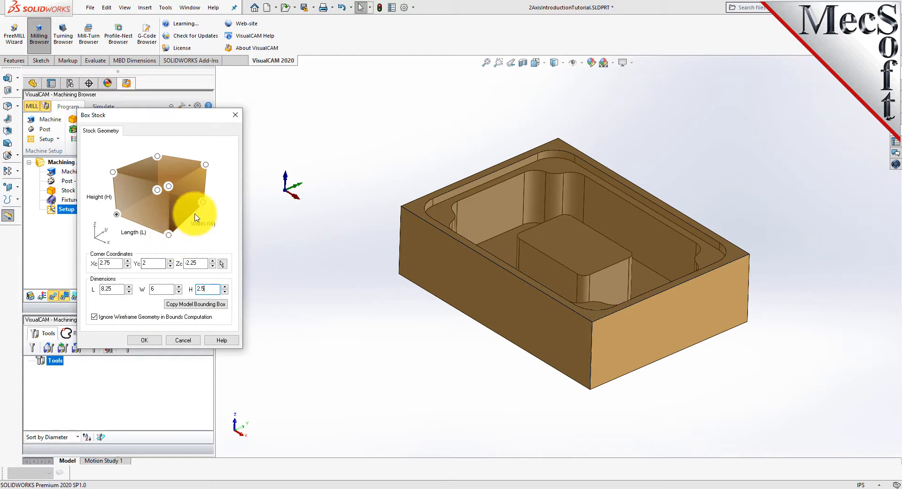
pyautogui.click(117, 214)
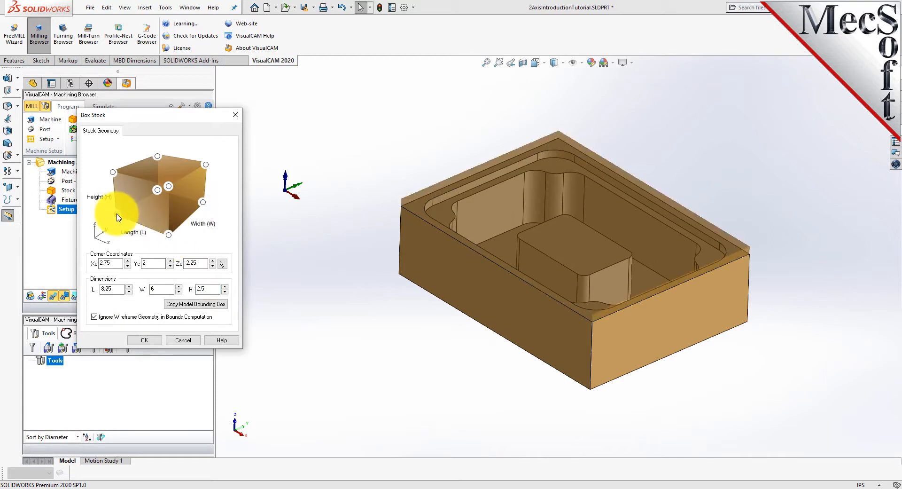
pyautogui.click(144, 340)
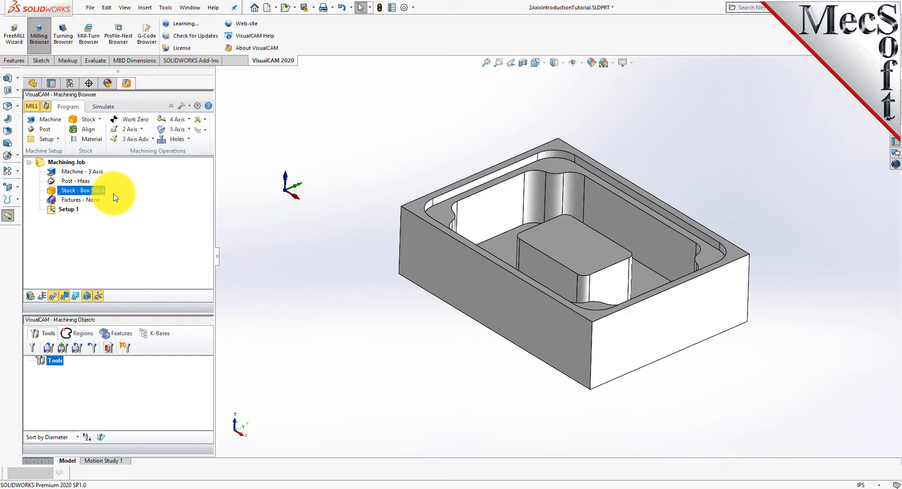
# Display the stock and orbit around it to inspect it against the part
pyautogui.click(30, 296)
pyautogui.click(30, 296)
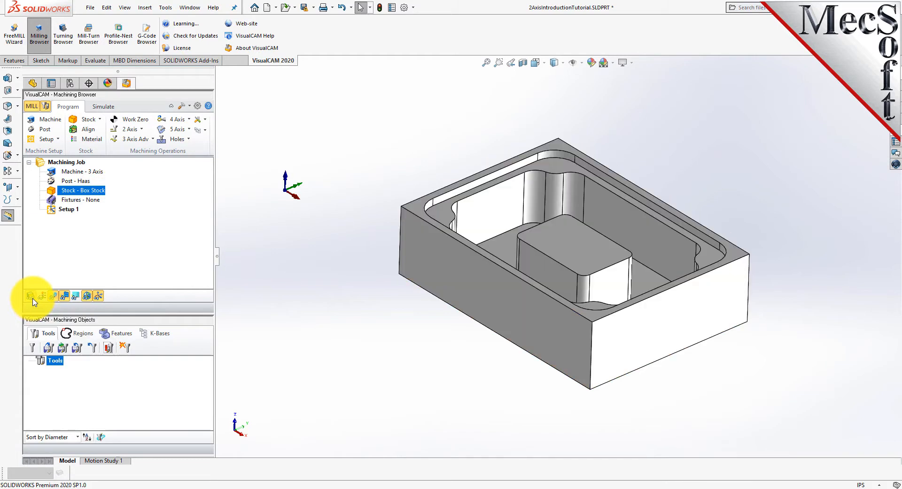
pyautogui.click(33, 298)
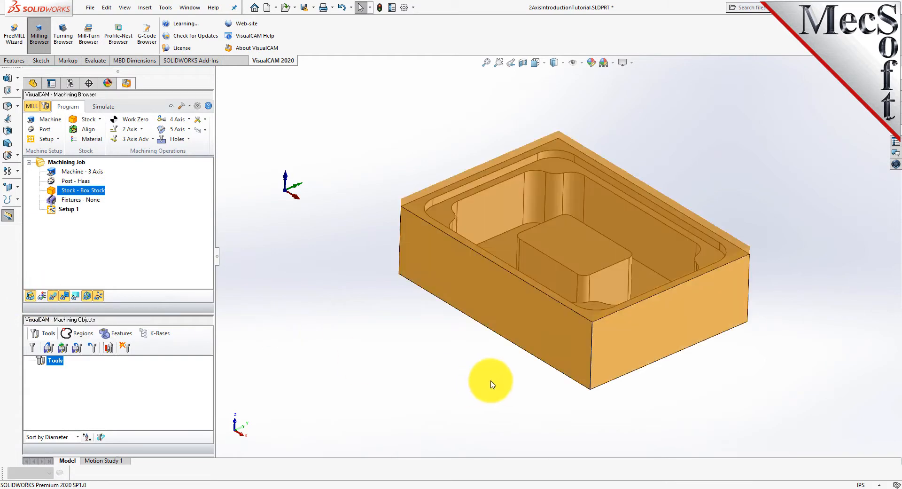
pyautogui.moveTo(502, 383); pyautogui.dragTo(456, 327, button='middle')
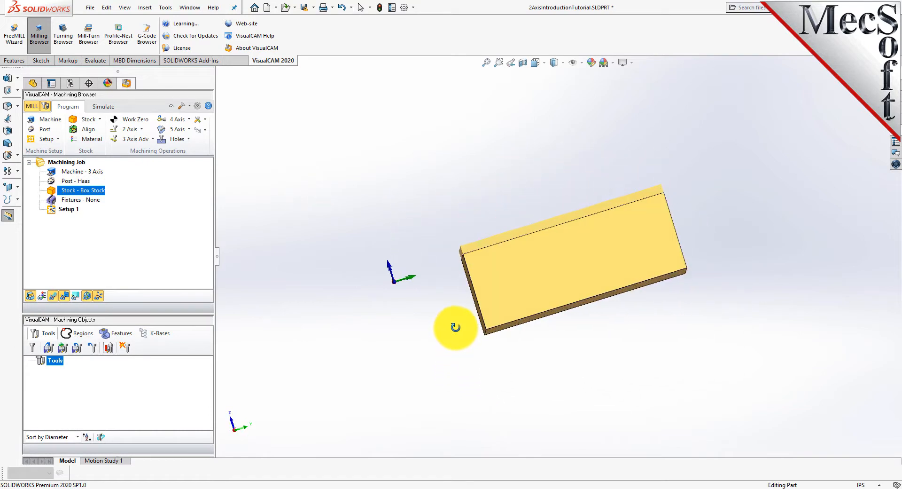
pyautogui.moveTo(421, 293); pyautogui.dragTo(478, 350, button='middle')
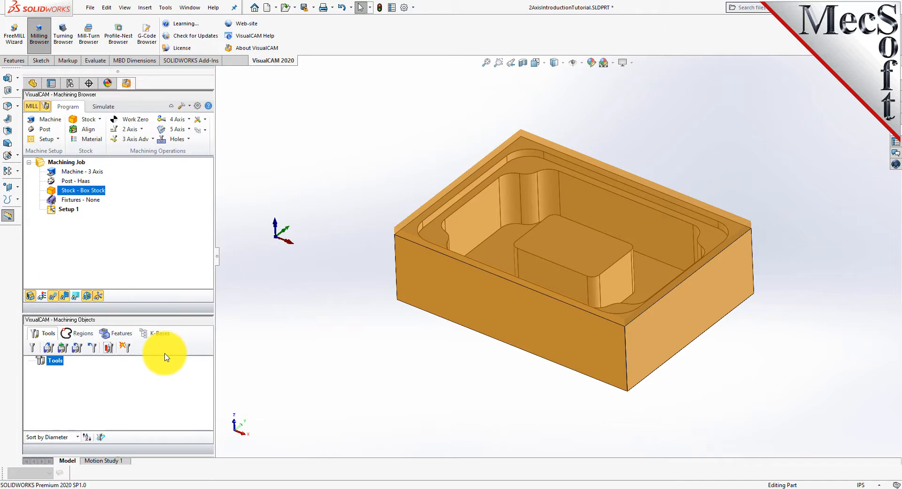
# Align the stock to the part with Bottom Z alignment and Center XY alignment
pyautogui.click(90, 132)
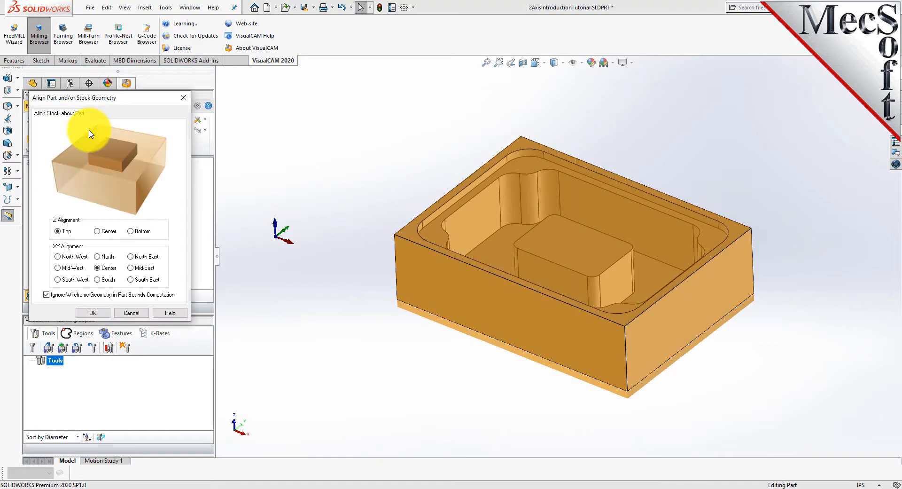
pyautogui.moveTo(120, 99); pyautogui.dragTo(164, 122)
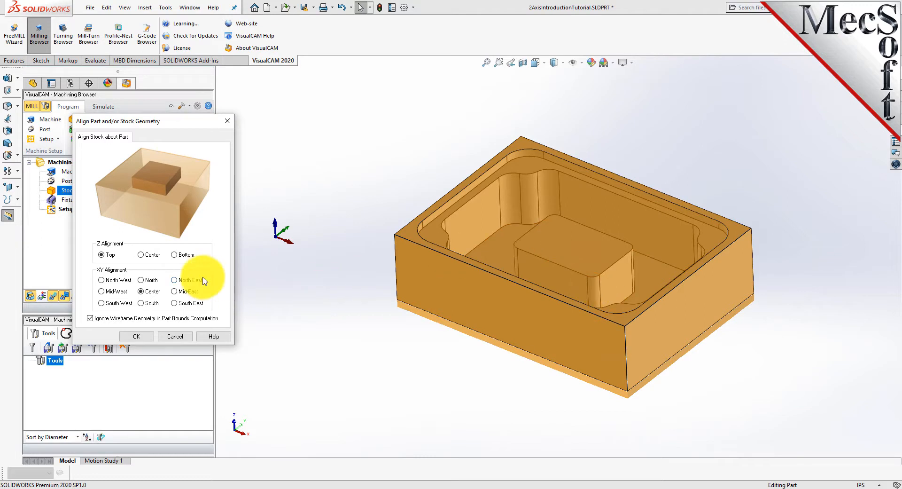
pyautogui.click(177, 256)
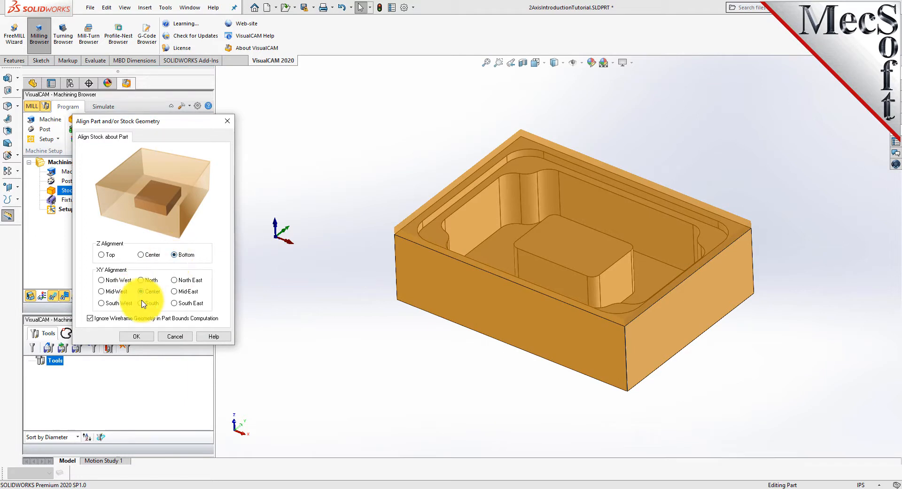
pyautogui.click(141, 337)
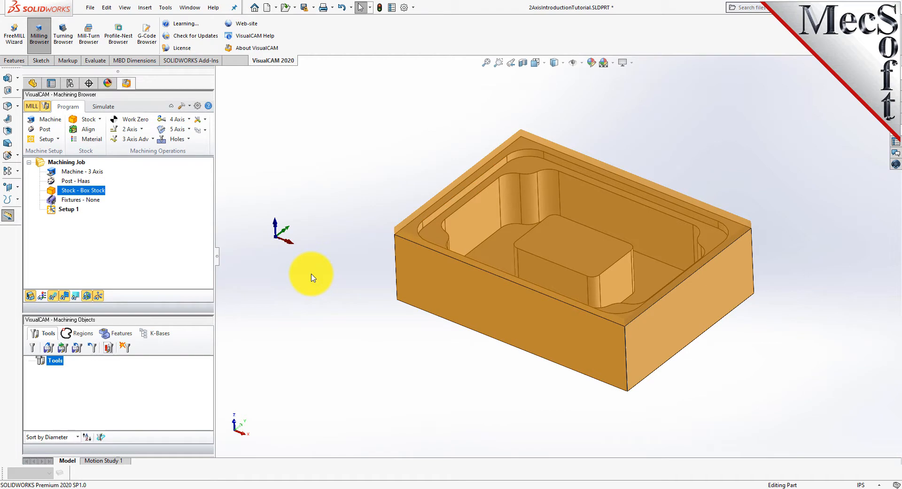
# Set the stock material to ALUMINUM - 6061 from the FeedsSpeedsDataINCH.xml material file
pyautogui.click(94, 145)
pyautogui.moveTo(153, 100); pyautogui.dragTo(212, 103)
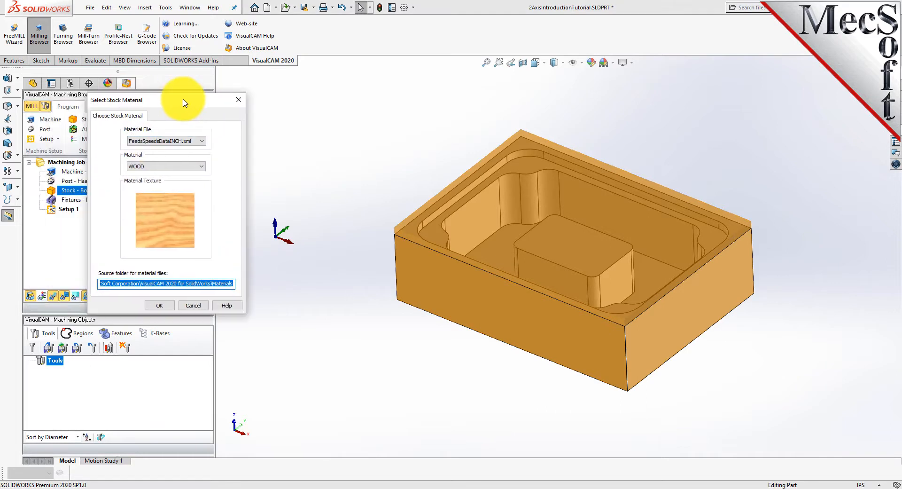
pyautogui.click(201, 167)
pyautogui.moveTo(202, 249); pyautogui.dragTo(201, 187)
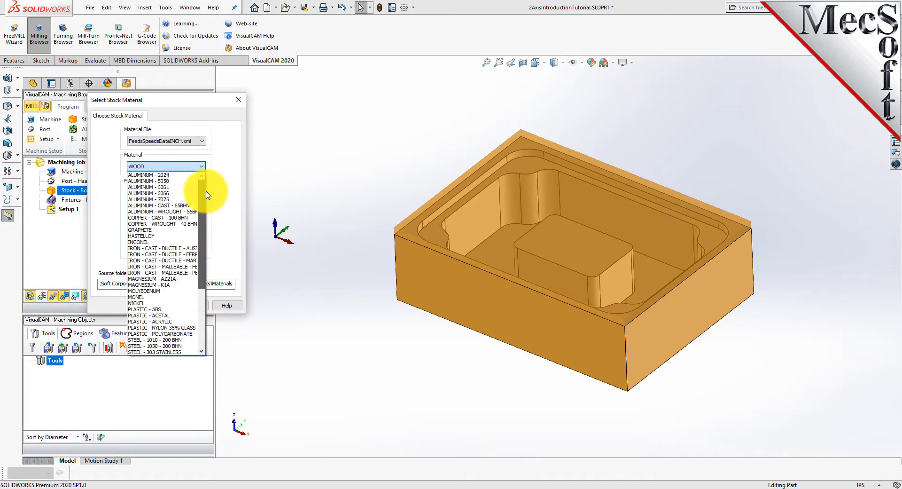
pyautogui.click(166, 190)
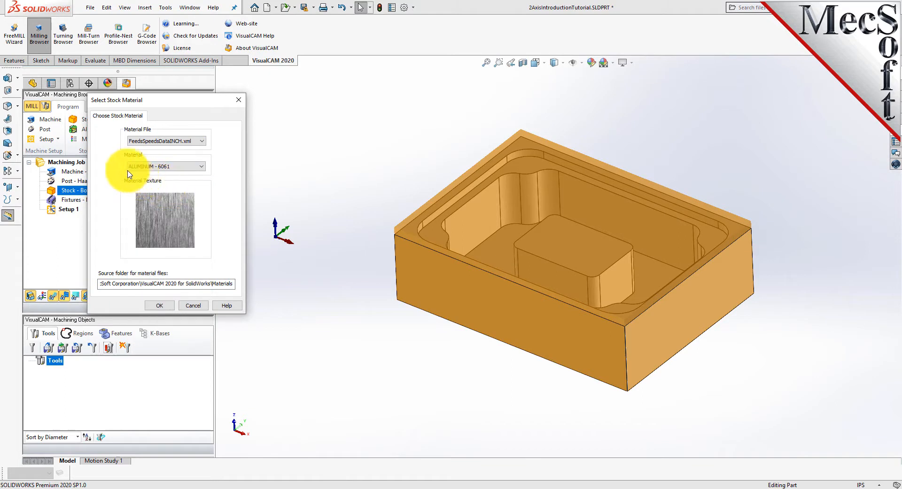
pyautogui.click(162, 308)
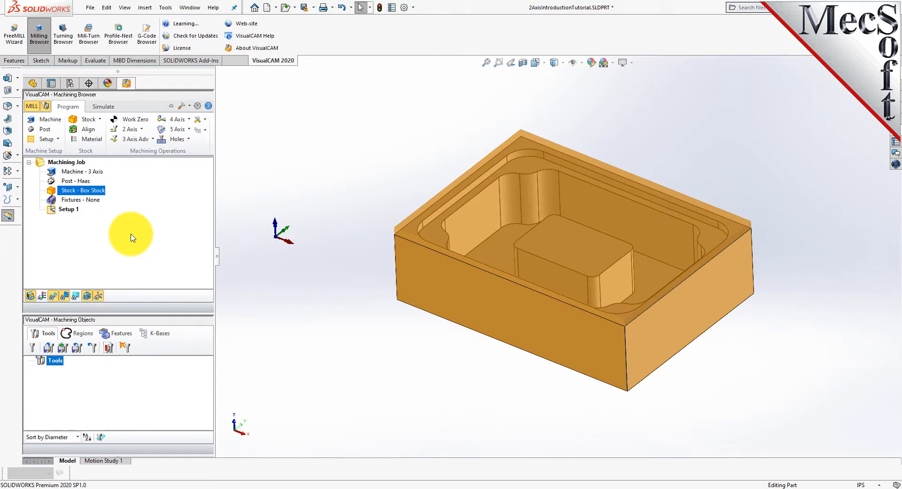
# Toggle the material texture display on the stock on and off to compare its appearance
pyautogui.click(44, 297)
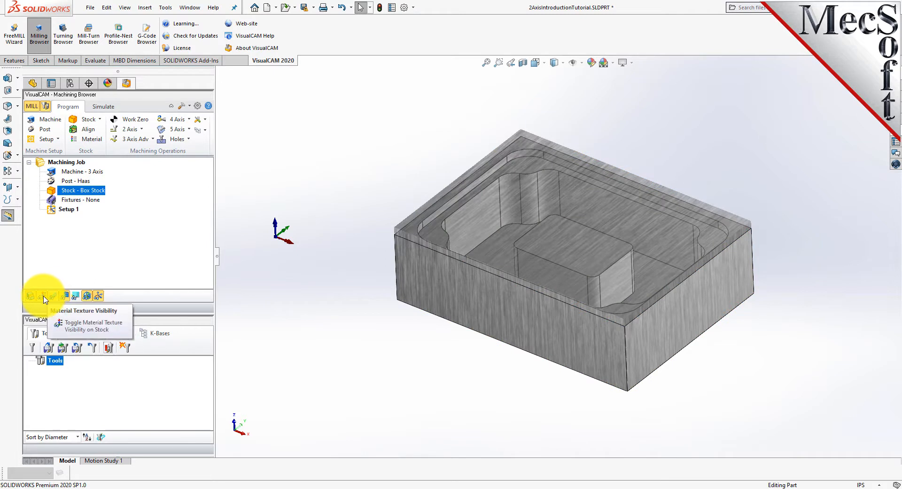
pyautogui.click(44, 297)
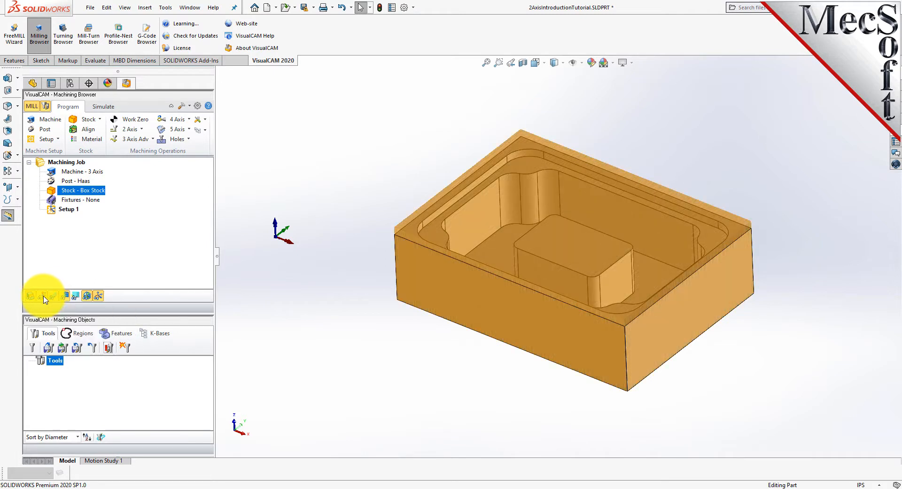
pyautogui.click(44, 297)
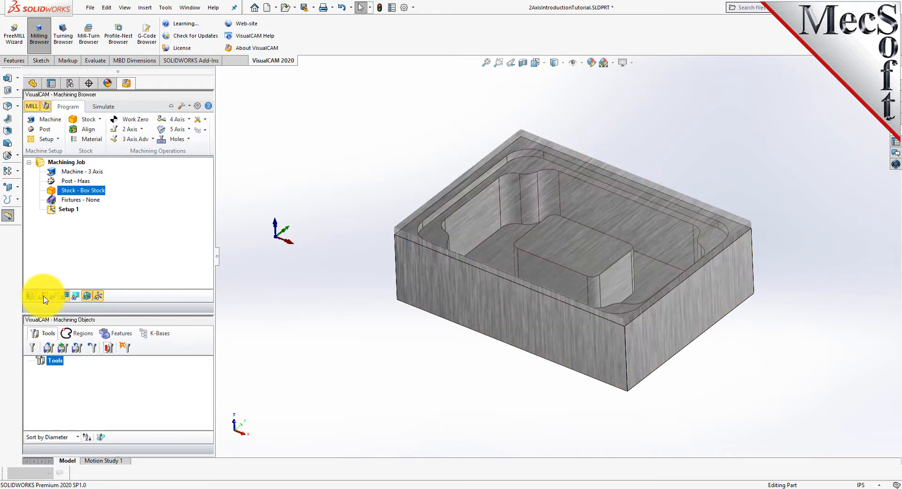
pyautogui.click(45, 297)
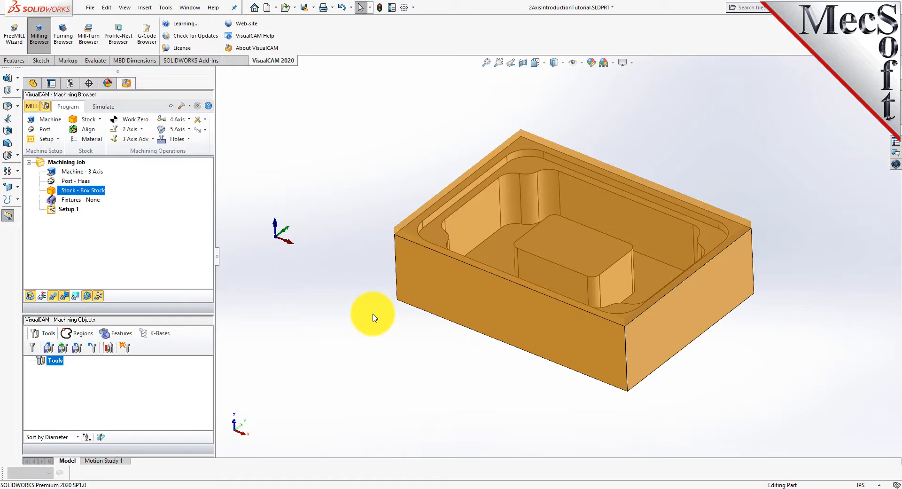
# Generate a work zero set to the stock box at the highest Z face and South West corner
pyautogui.click(145, 121)
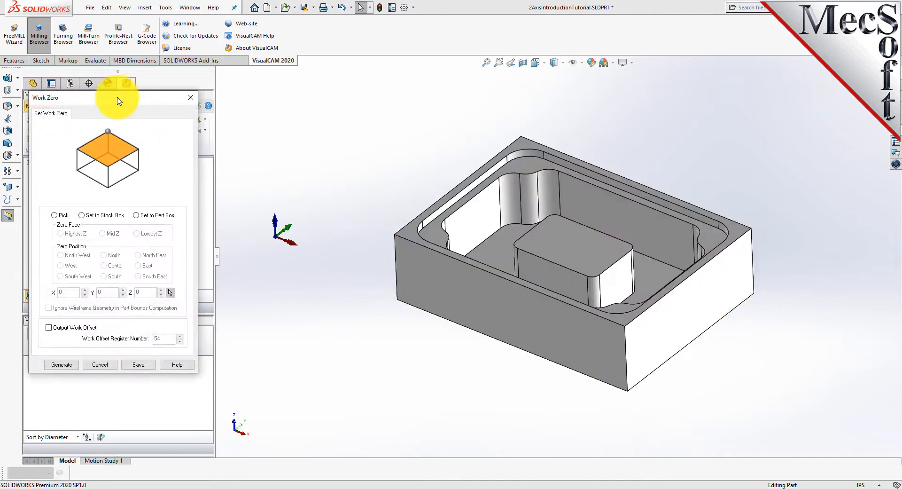
pyautogui.moveTo(119, 100); pyautogui.dragTo(162, 101)
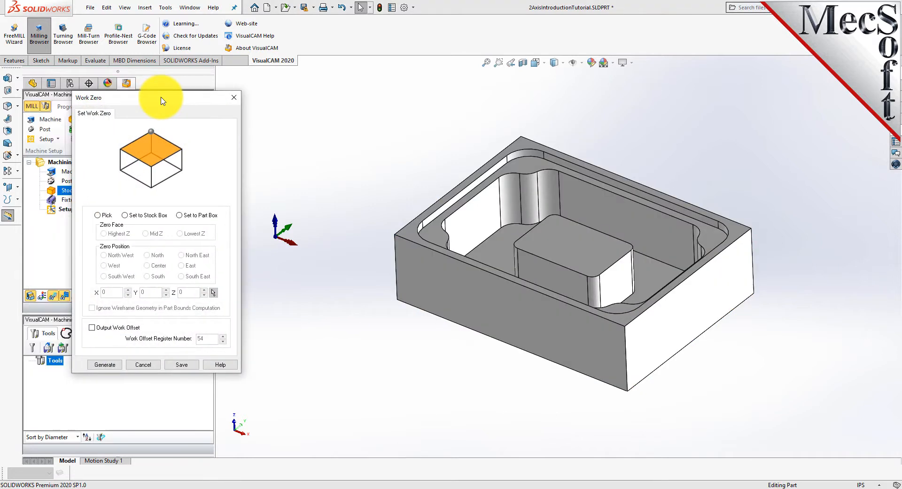
pyautogui.click(125, 216)
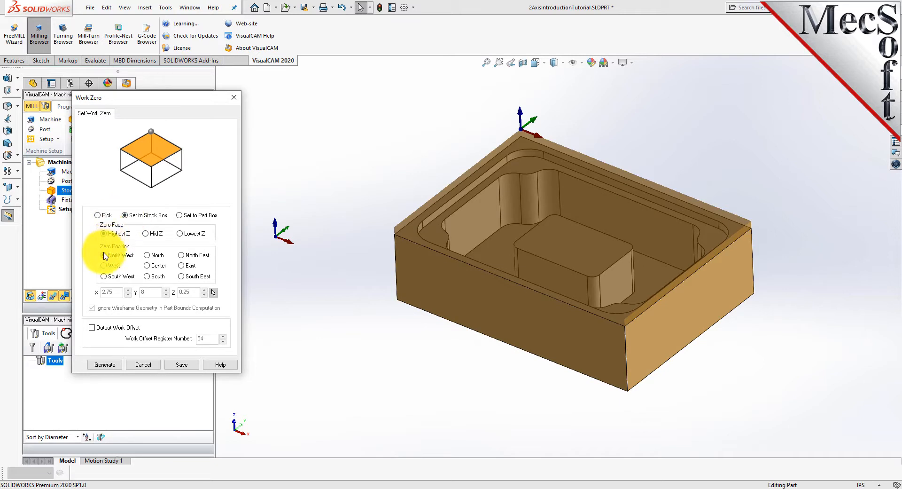
pyautogui.click(104, 277)
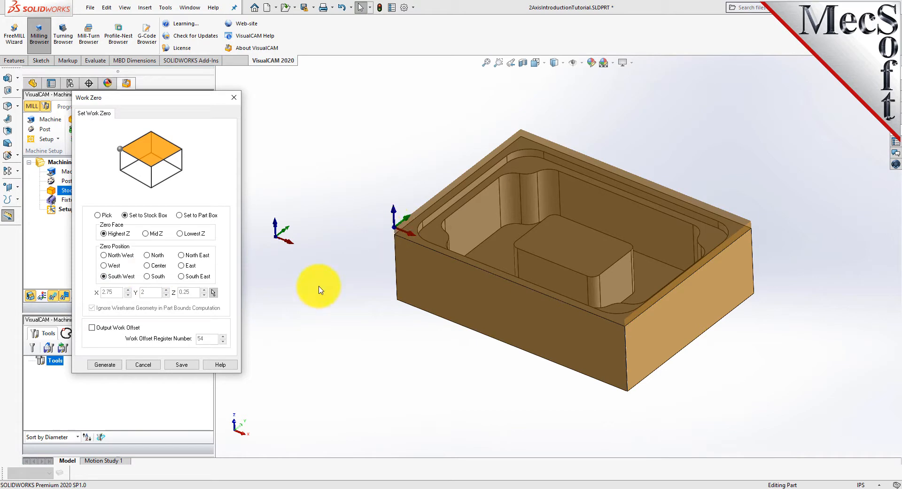
pyautogui.click(105, 364)
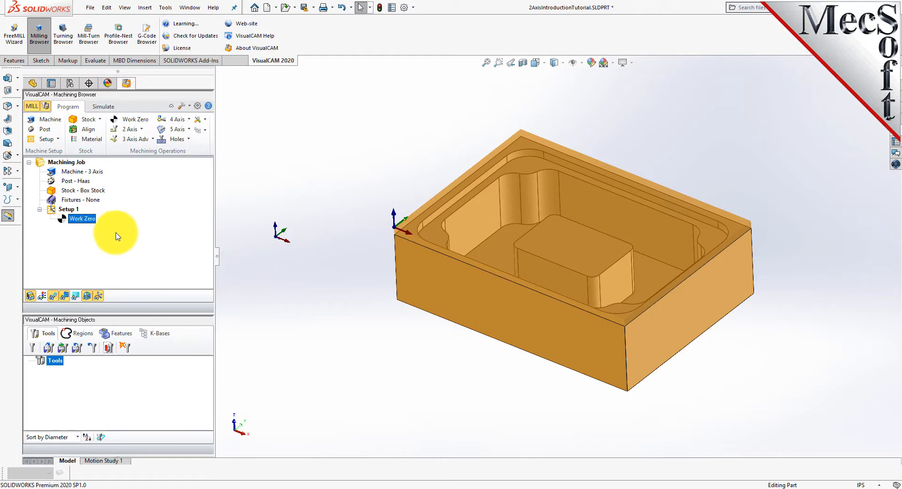
# Load the tools from the 2AxisIntroductionTutorial.vkb knowledge base file into the tool list
pyautogui.click(50, 350)
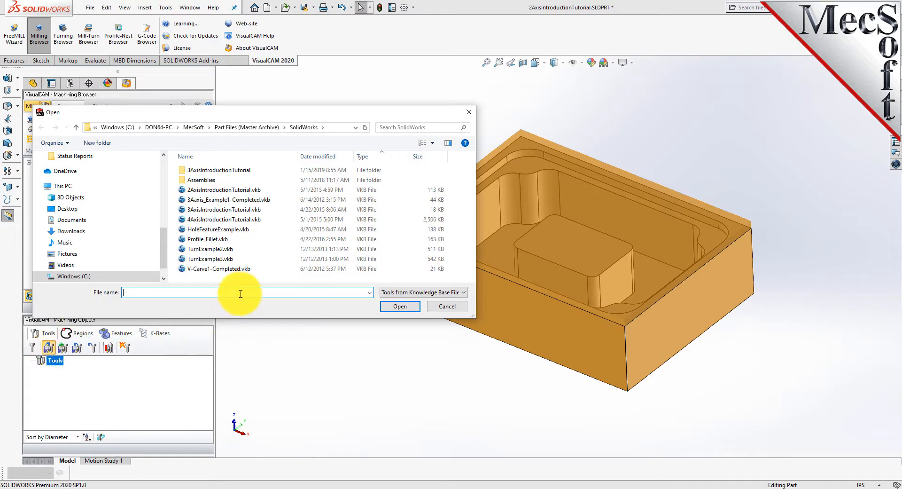
pyautogui.click(192, 190)
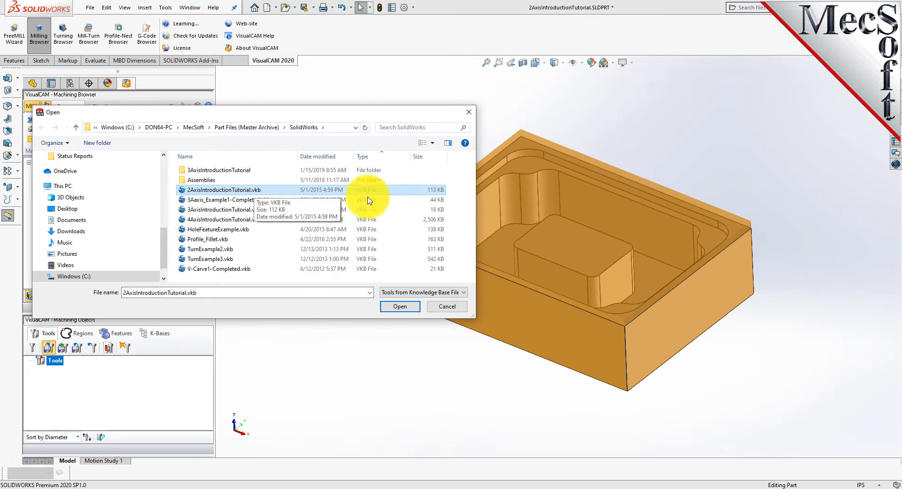
pyautogui.click(400, 305)
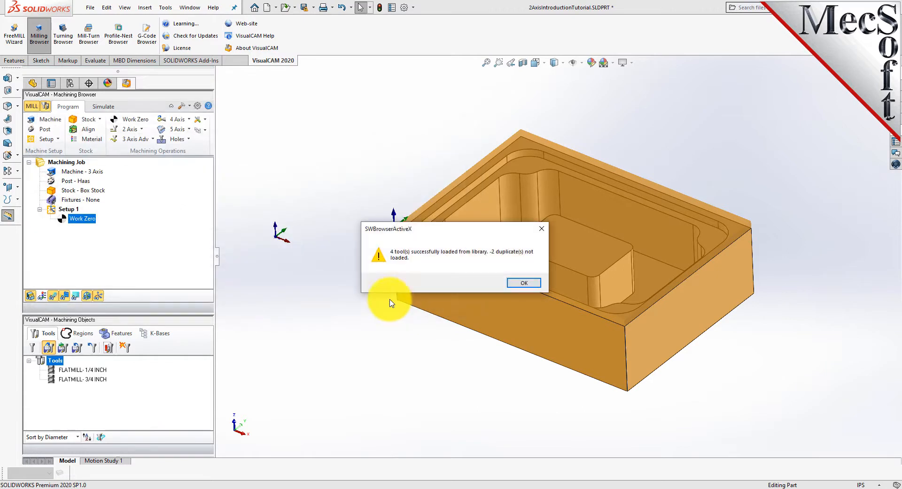
pyautogui.moveTo(359, 240); pyautogui.dragTo(328, 256)
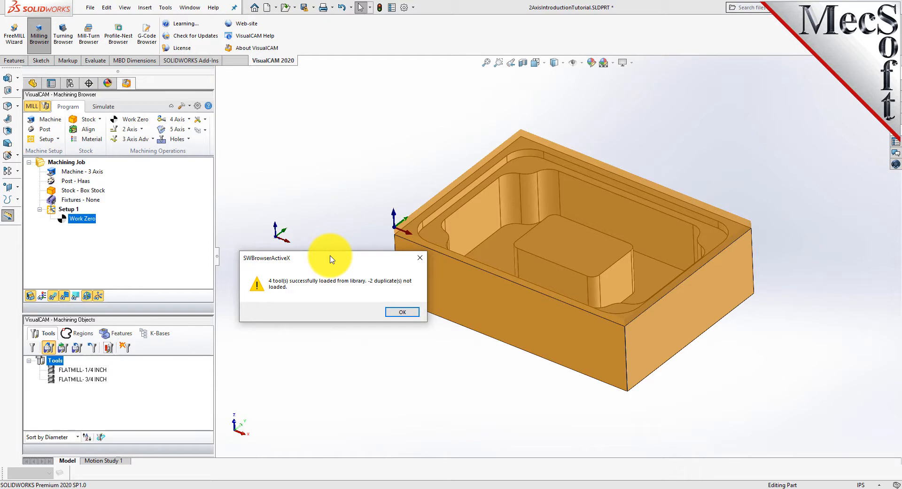
pyautogui.click(402, 312)
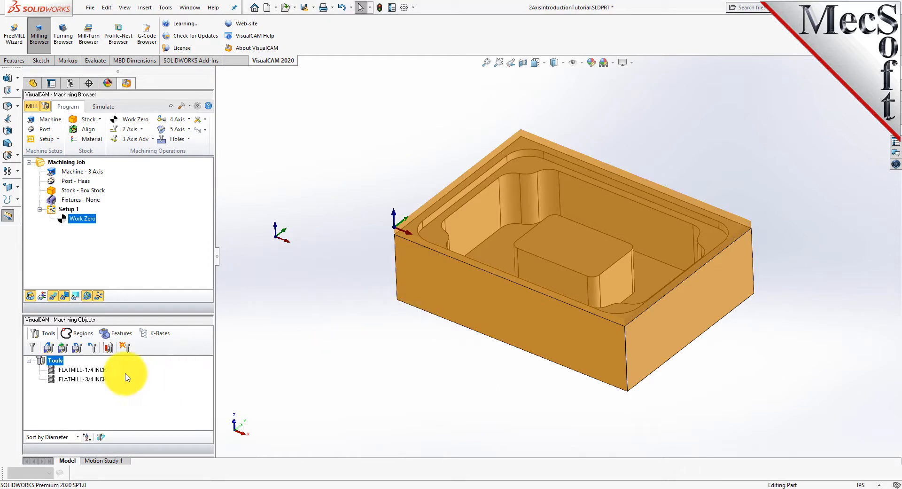
# Inspect the properties and feeds and speeds of the 1/4 inch and 3/4 inch flat mill tools
pyautogui.click(54, 379)
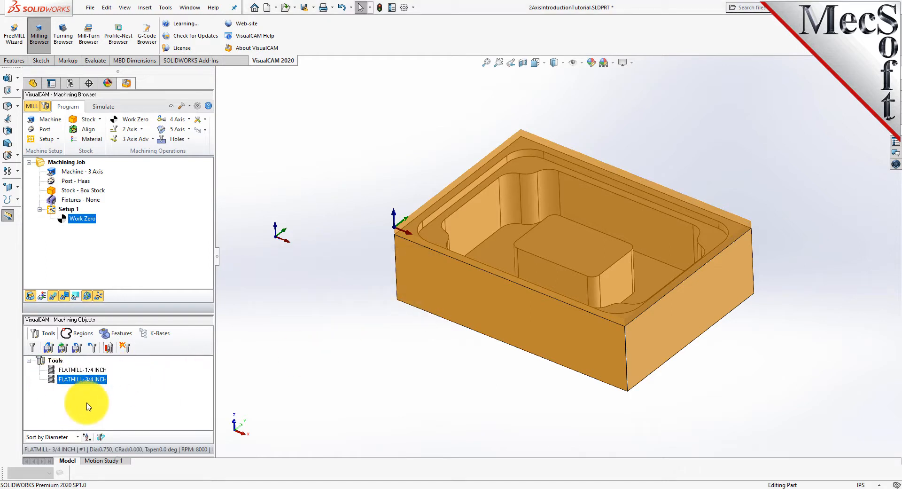
pyautogui.click(52, 370)
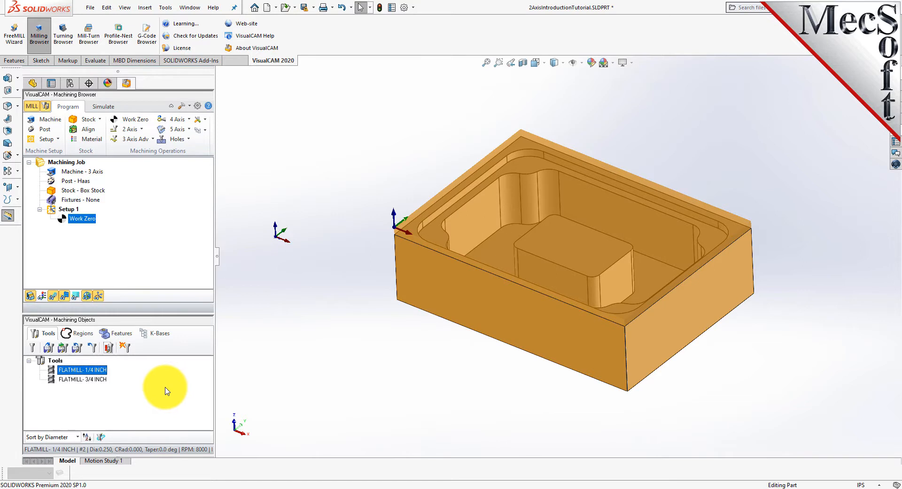
pyautogui.doubleClick(52, 372)
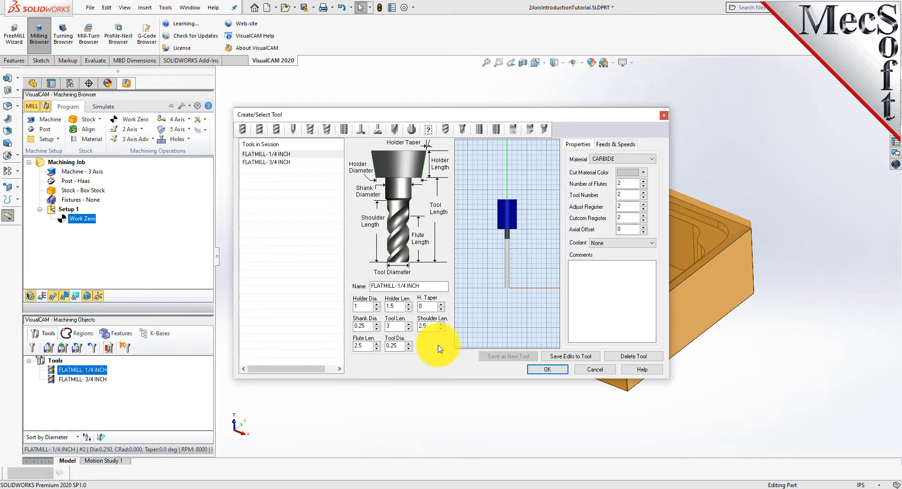
pyautogui.click(618, 145)
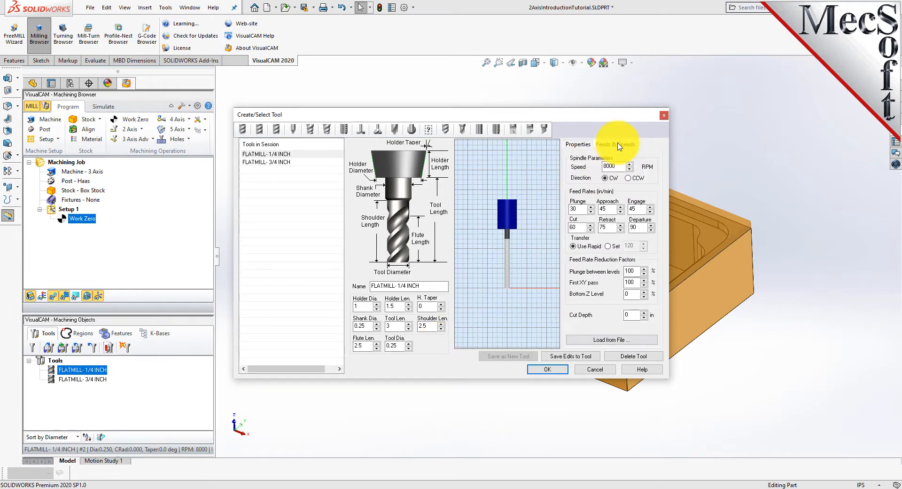
pyautogui.click(271, 162)
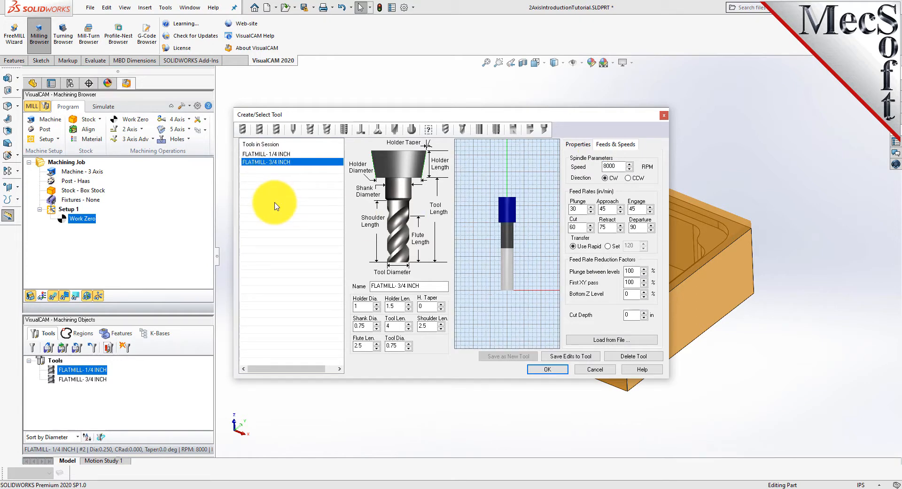
pyautogui.click(270, 155)
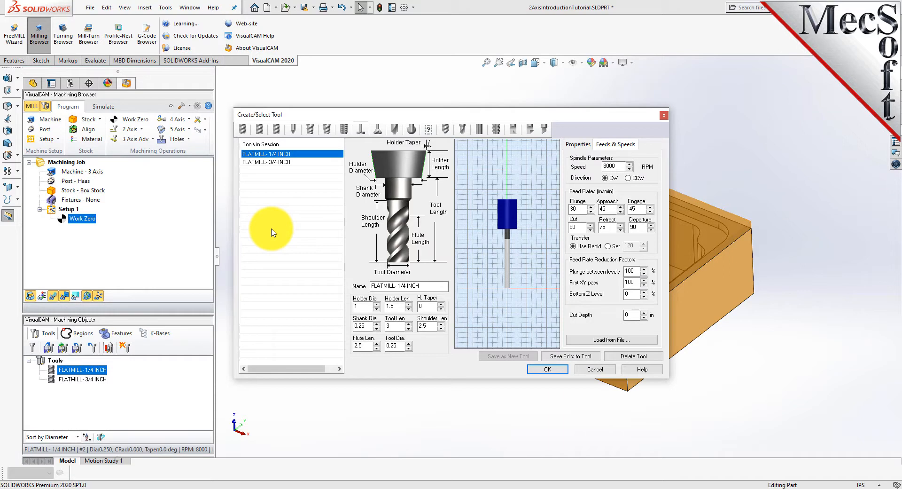
pyautogui.click(546, 369)
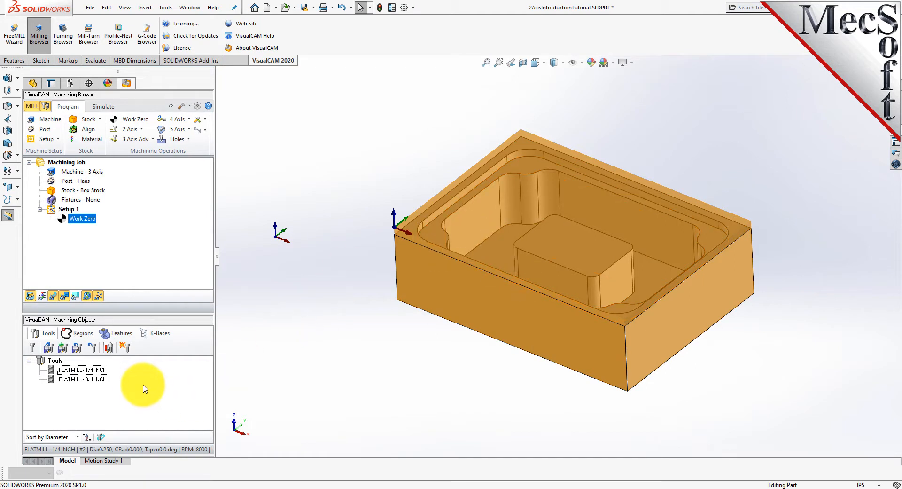
# Create a flat area machining region from the part's top face, ignoring all inner regions
pyautogui.click(83, 333)
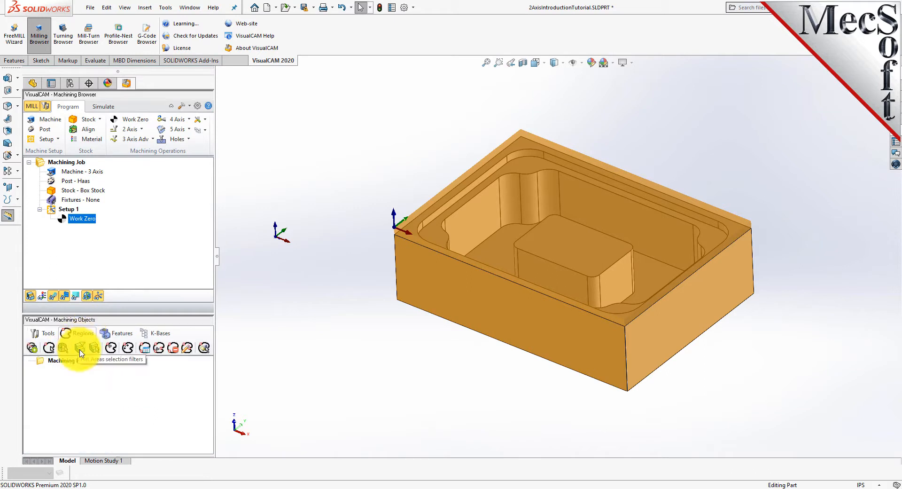
pyautogui.click(79, 350)
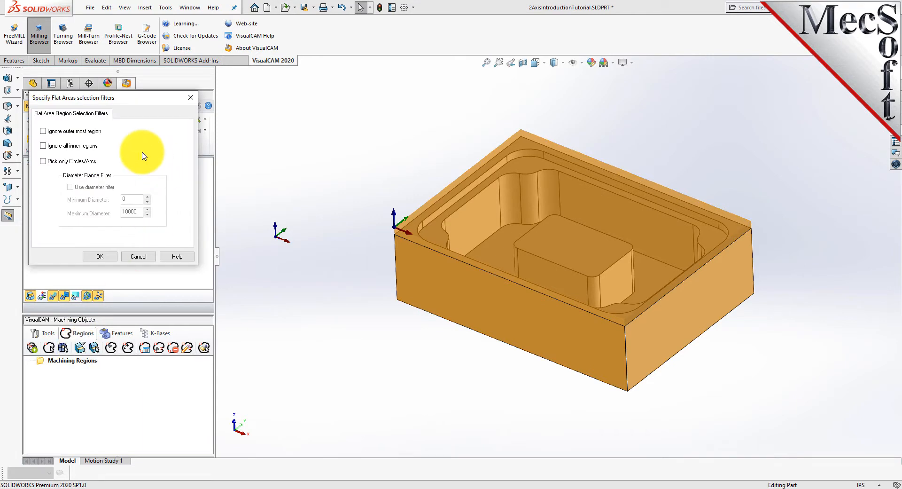
pyautogui.click(44, 146)
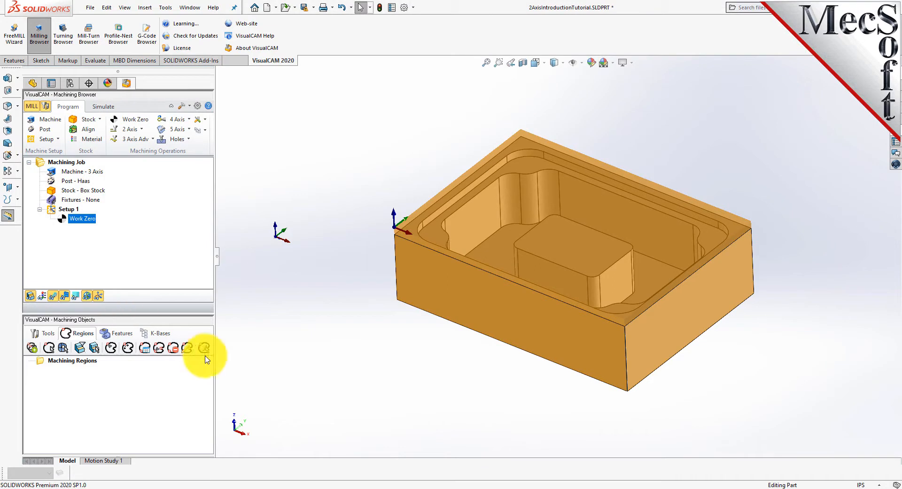
pyautogui.click(94, 347)
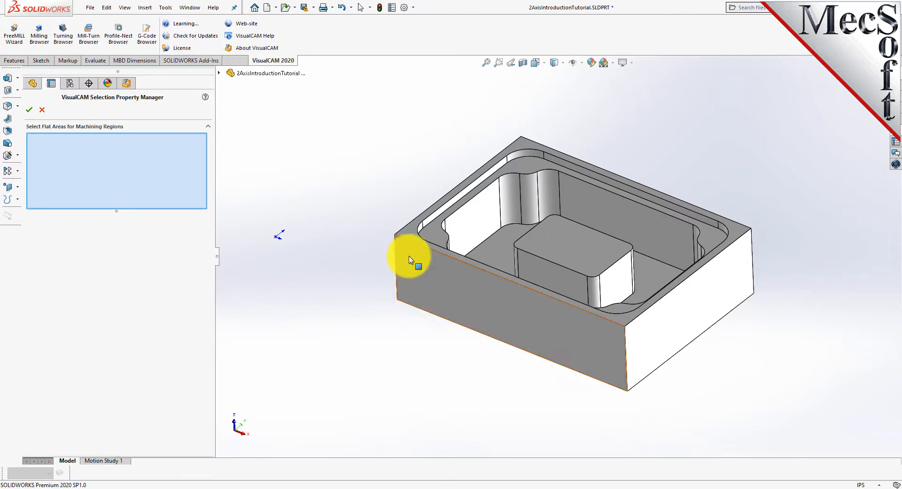
pyautogui.click(409, 235)
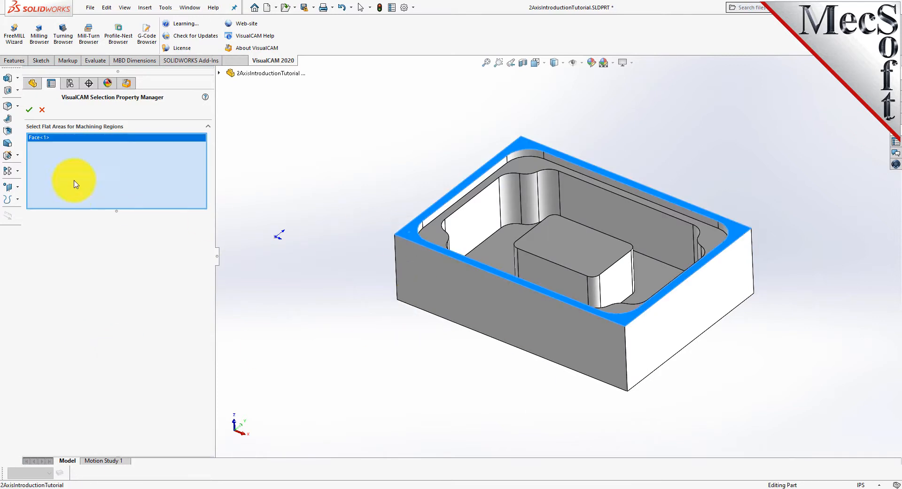
pyautogui.click(29, 110)
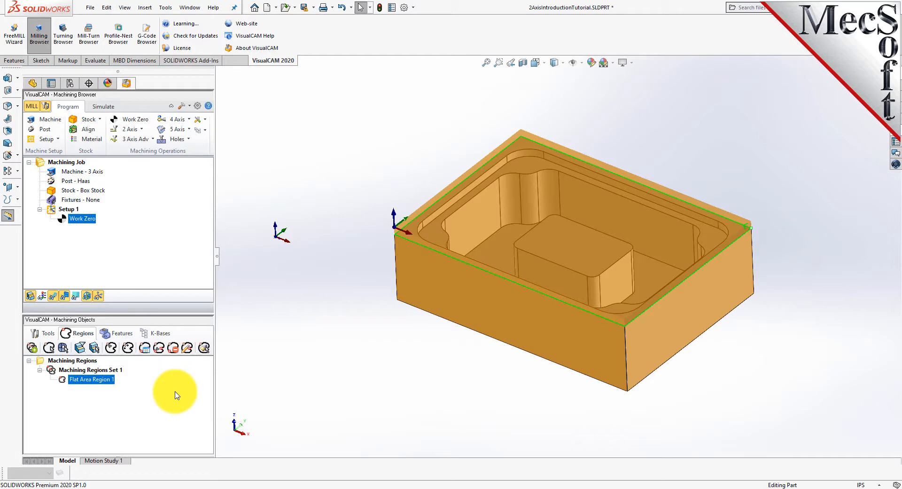
# Create a second flat area region from the pocket's ledge face
pyautogui.click(52, 371)
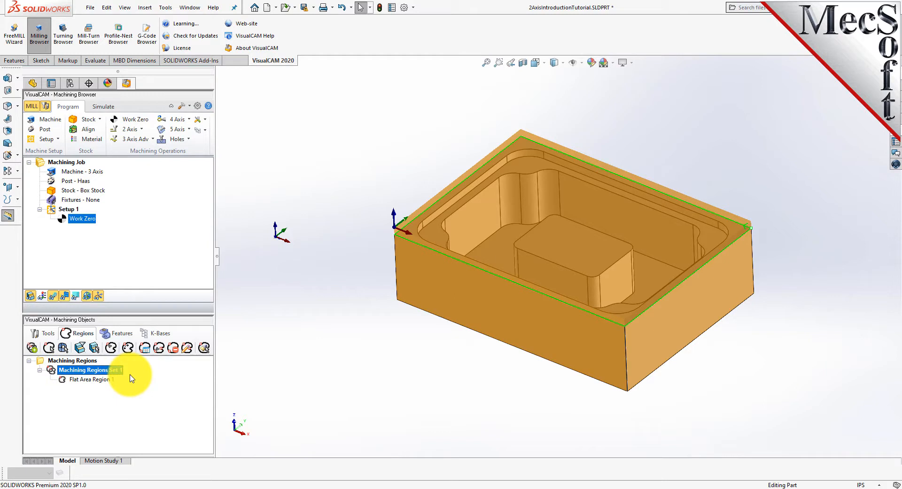
pyautogui.click(77, 379)
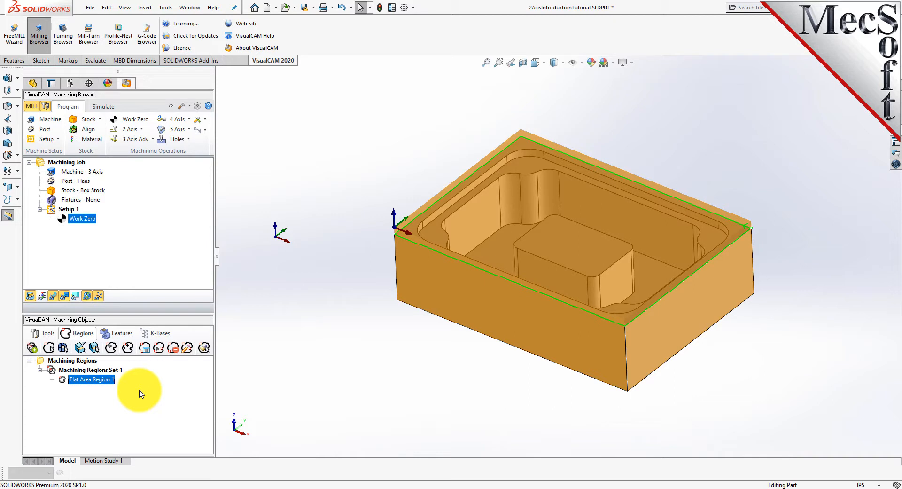
pyautogui.click(94, 347)
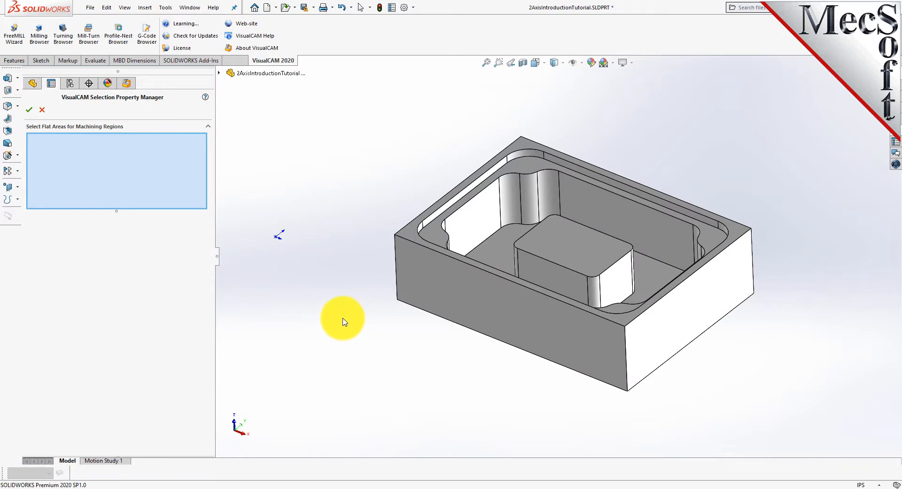
pyautogui.click(440, 232)
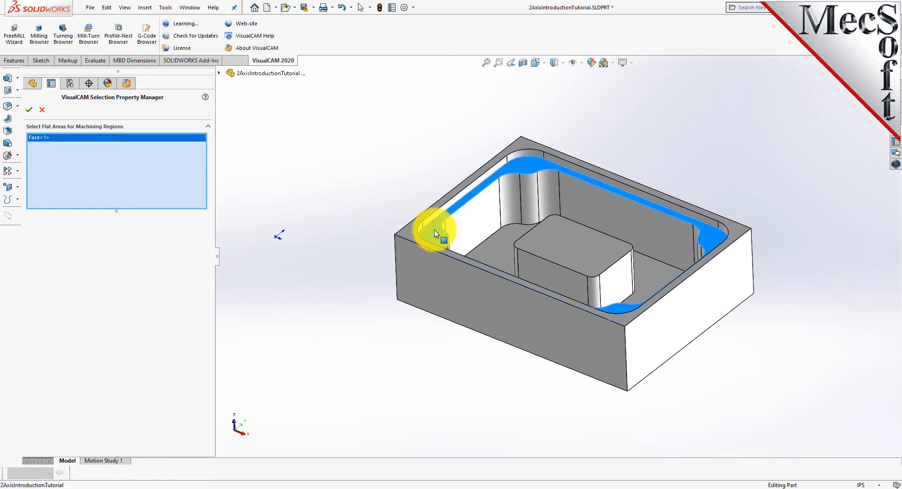
pyautogui.click(30, 111)
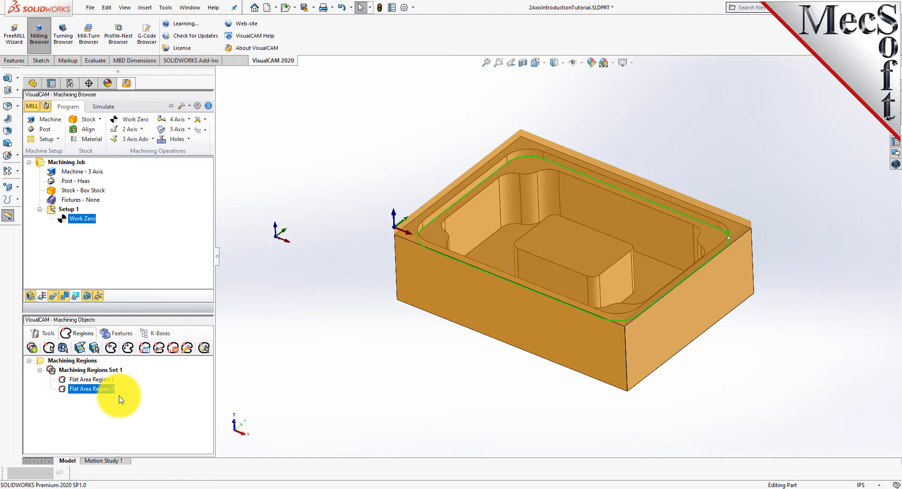
# Change the flat area filters to ignore the outermost region only, and create a third flat area region from the ledge face
pyautogui.click(83, 350)
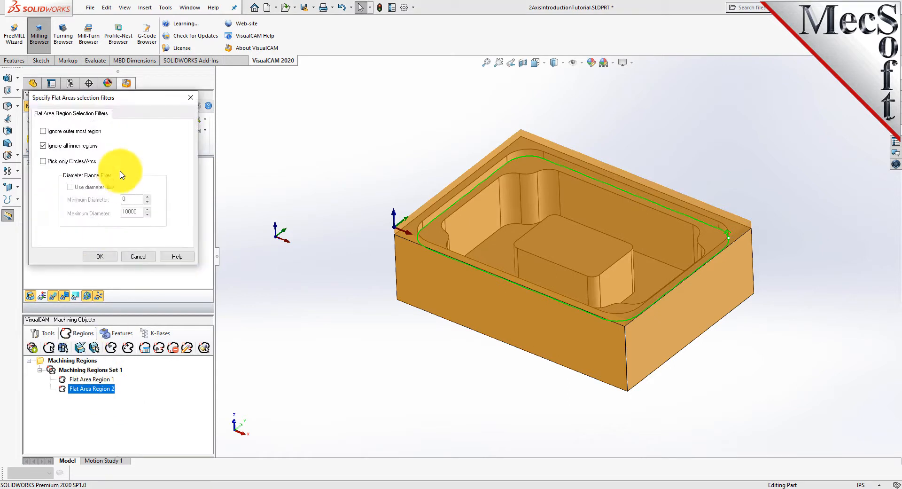
pyautogui.click(46, 147)
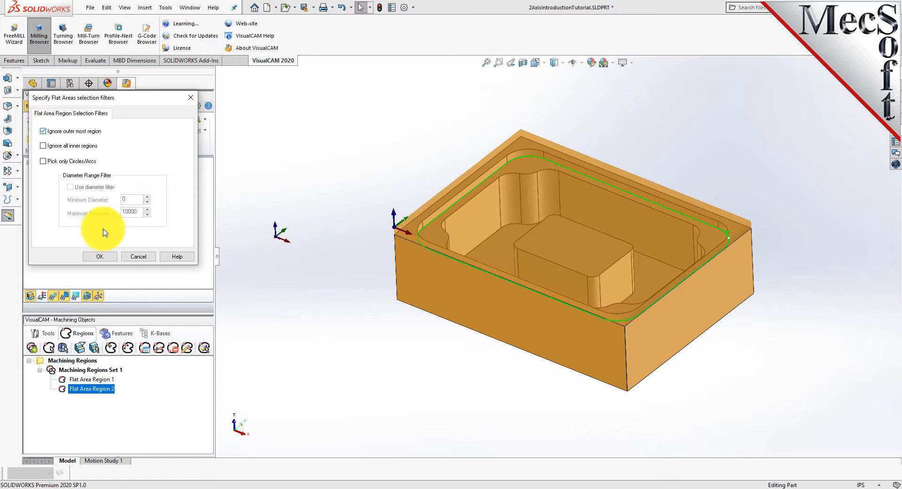
pyautogui.click(112, 256)
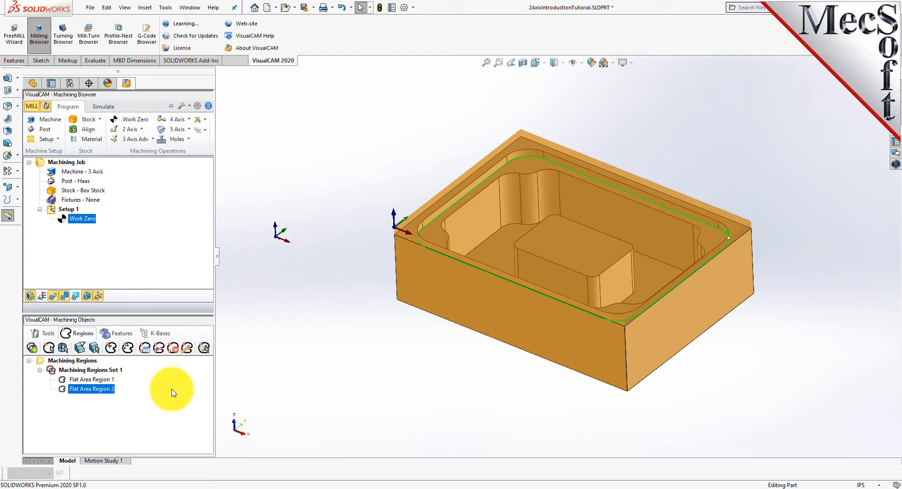
pyautogui.click(94, 353)
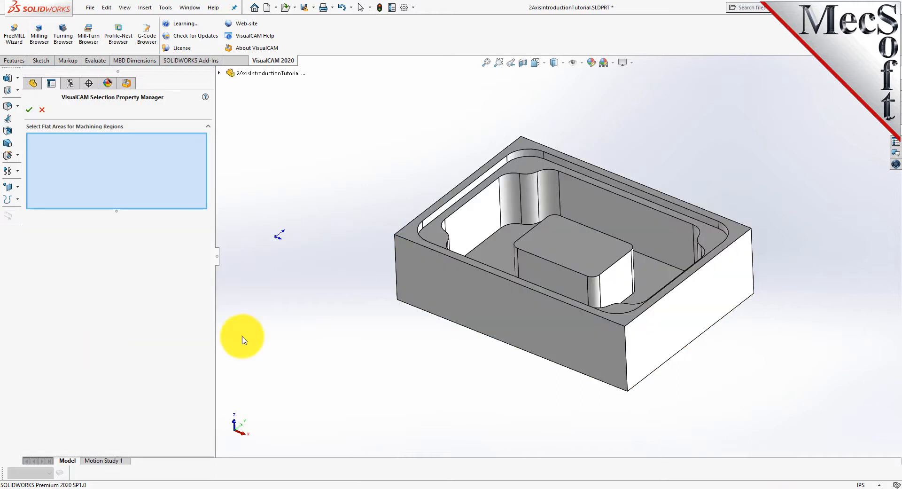
pyautogui.click(432, 240)
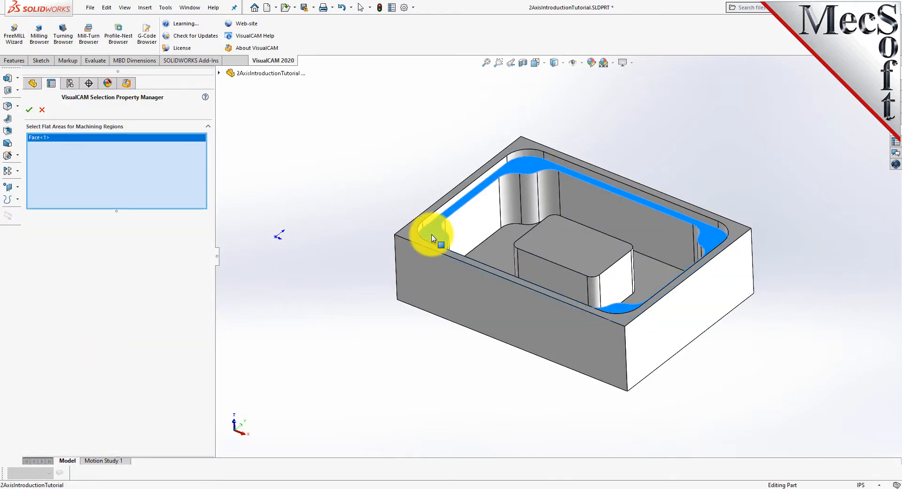
pyautogui.click(30, 112)
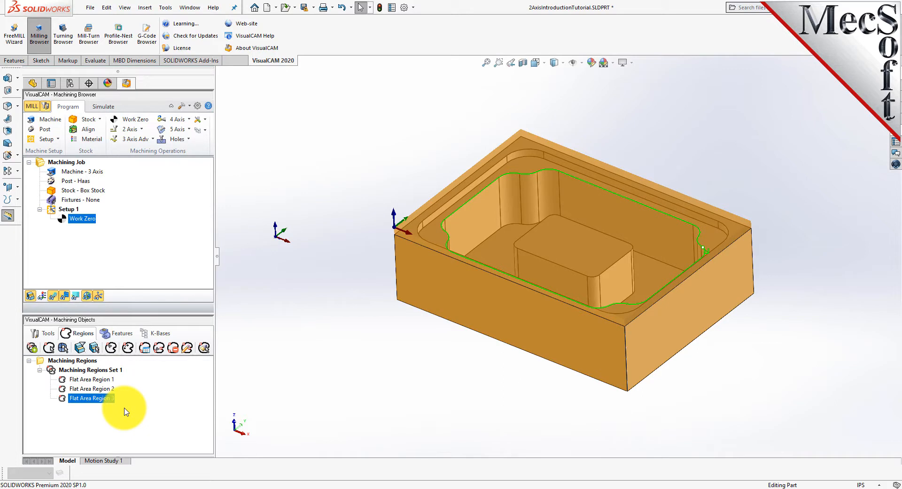
# Review the three flat area regions in the machining regions list
pyautogui.click(107, 382)
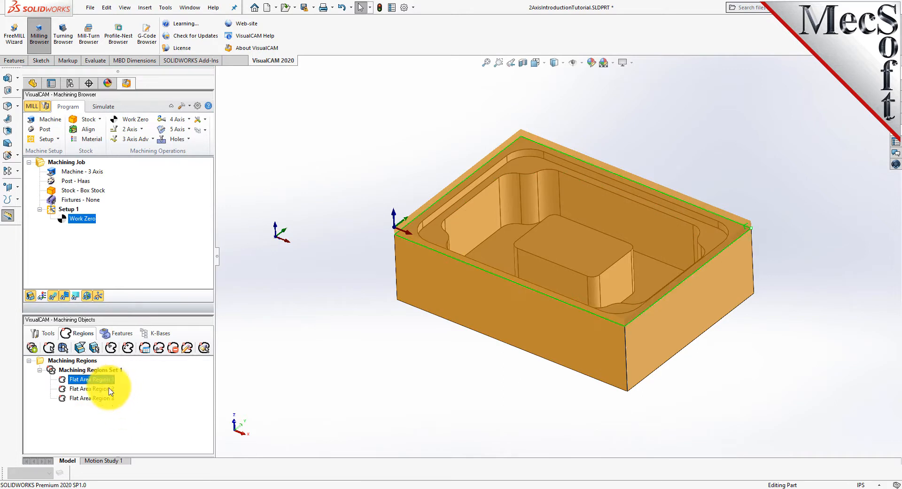
pyautogui.click(107, 389)
pyautogui.click(111, 399)
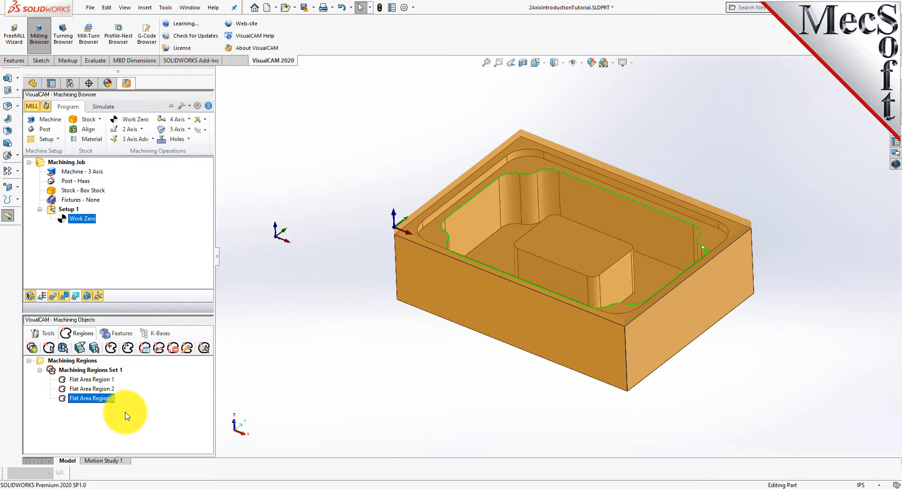
pyautogui.click(44, 334)
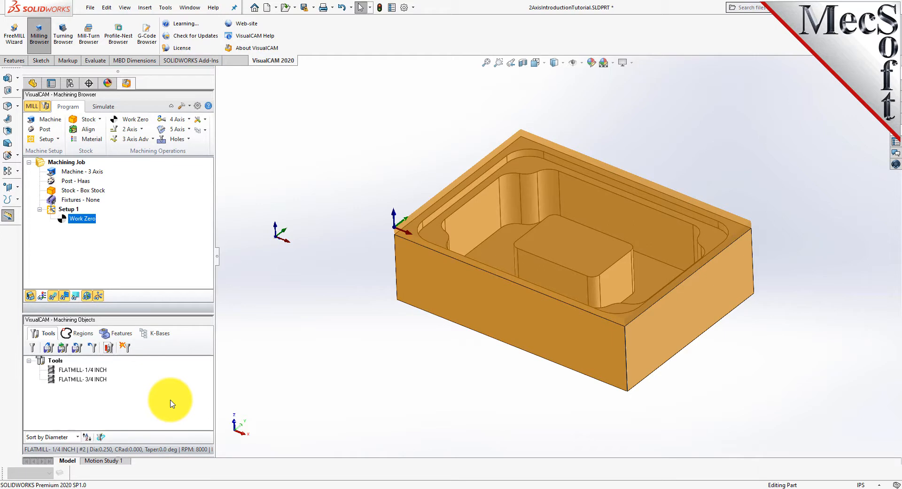
# Start a 2 1/2 Axis Facing operation and select Flat Area Region 1 as its predefined part region
pyautogui.click(143, 132)
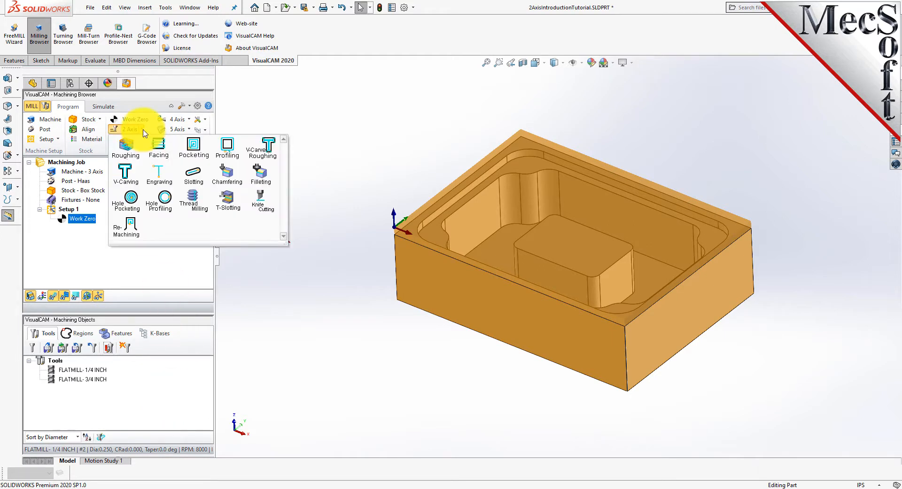
pyautogui.click(165, 160)
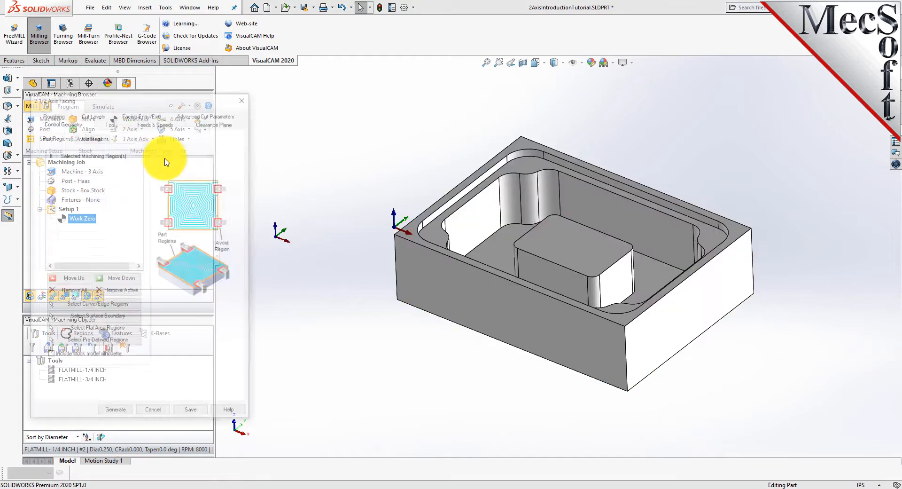
pyautogui.moveTo(143, 101); pyautogui.dragTo(181, 91)
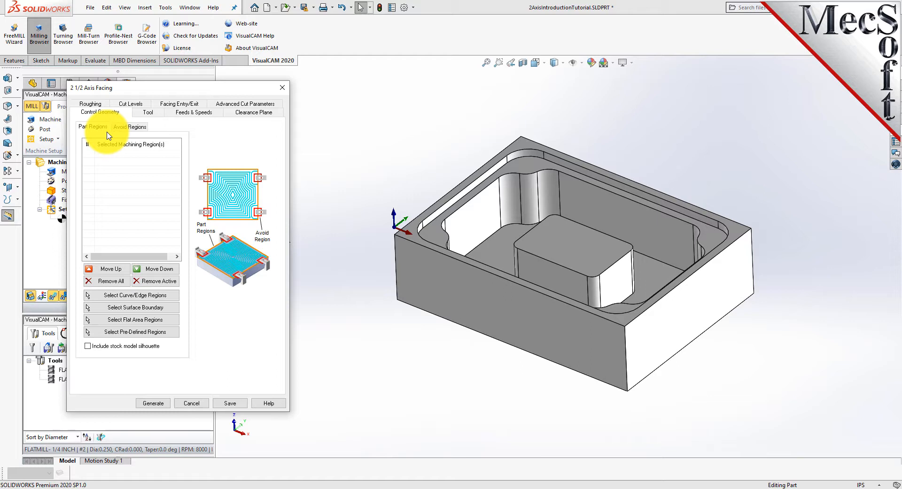
pyautogui.click(149, 332)
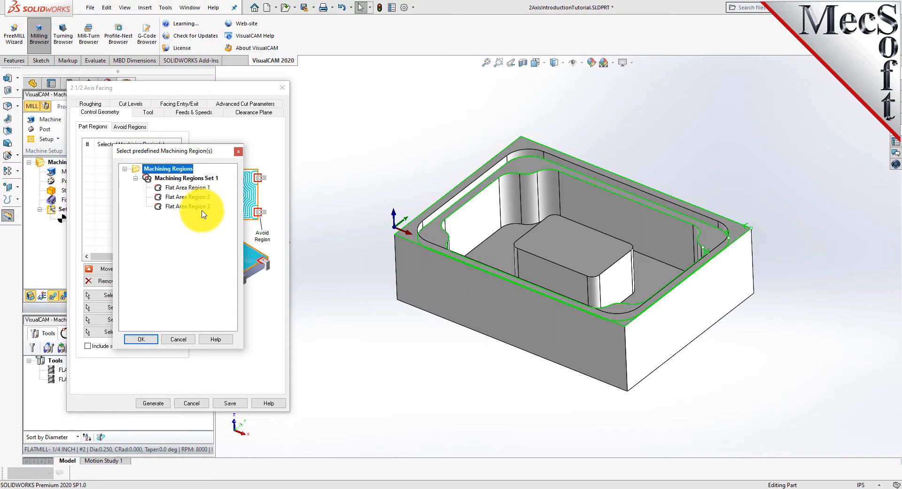
pyautogui.click(178, 188)
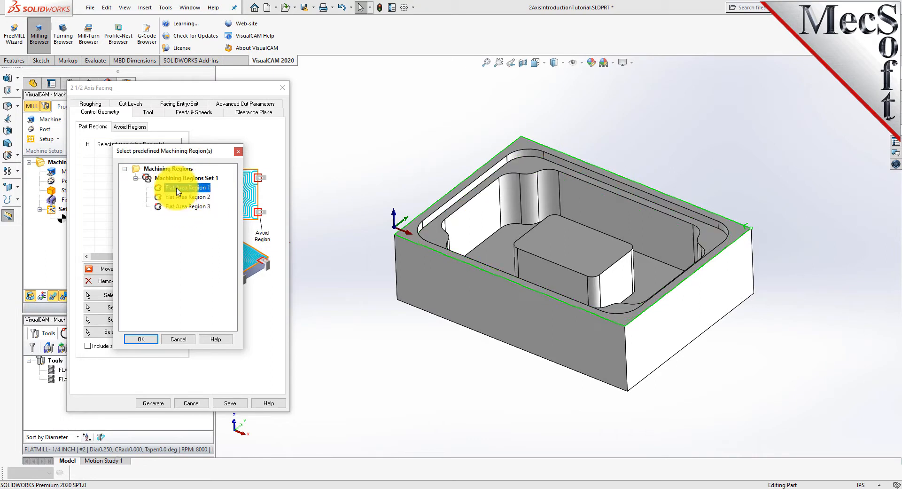
pyautogui.click(179, 197)
pyautogui.click(179, 208)
pyautogui.click(175, 188)
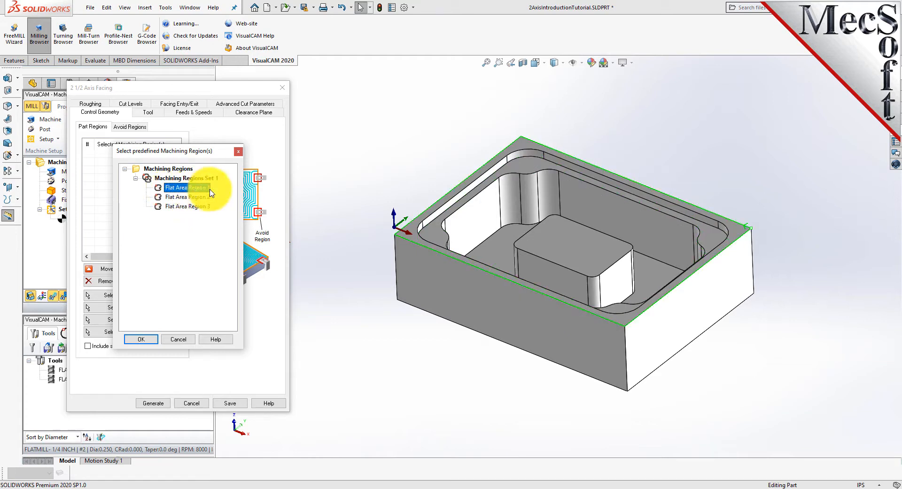
pyautogui.click(145, 338)
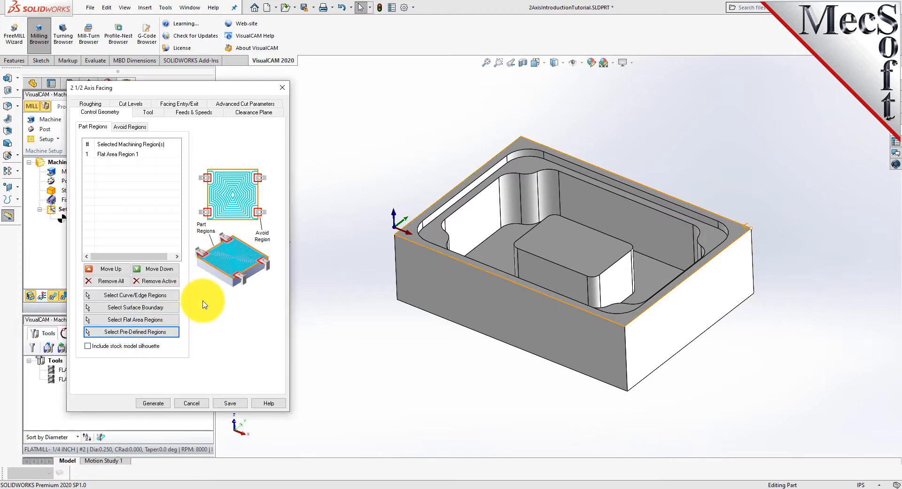
pyautogui.click(106, 155)
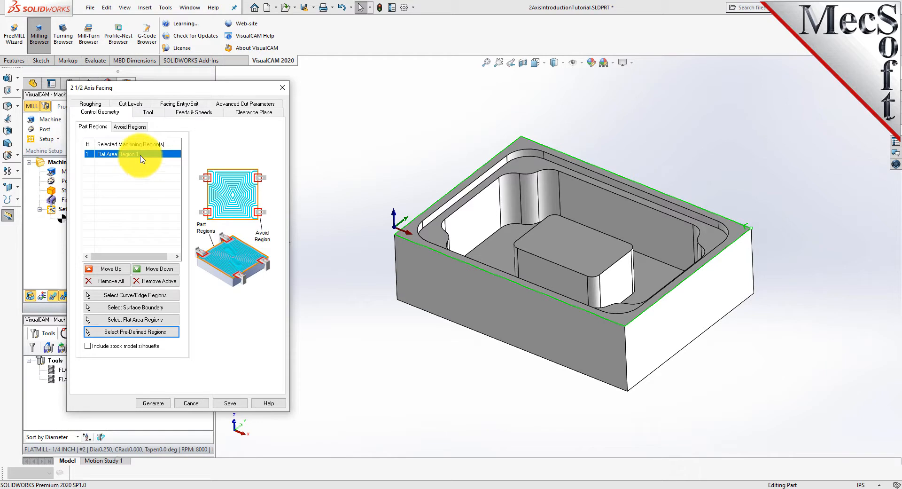
# Choose the FLATMILL- 3/4 INCH tool for the facing operation and load its feeds and speeds from the tool
pyautogui.click(148, 112)
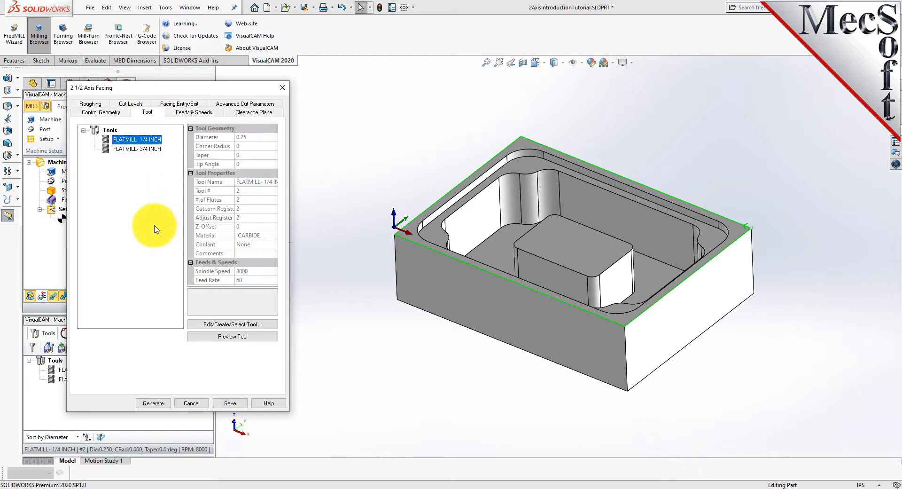
pyautogui.click(121, 149)
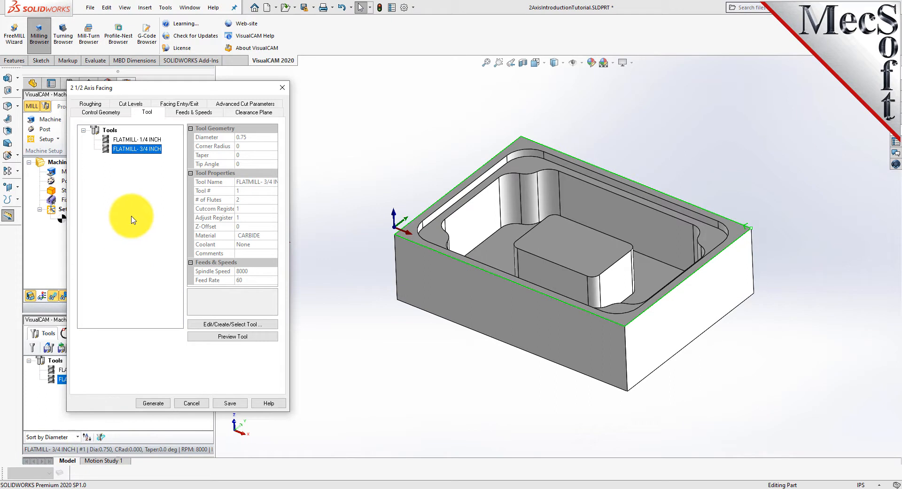
pyautogui.click(193, 113)
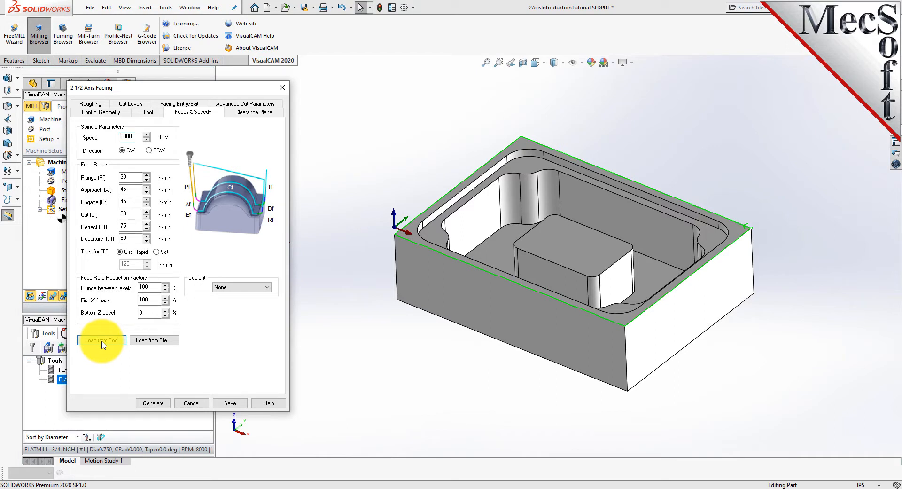
pyautogui.click(121, 346)
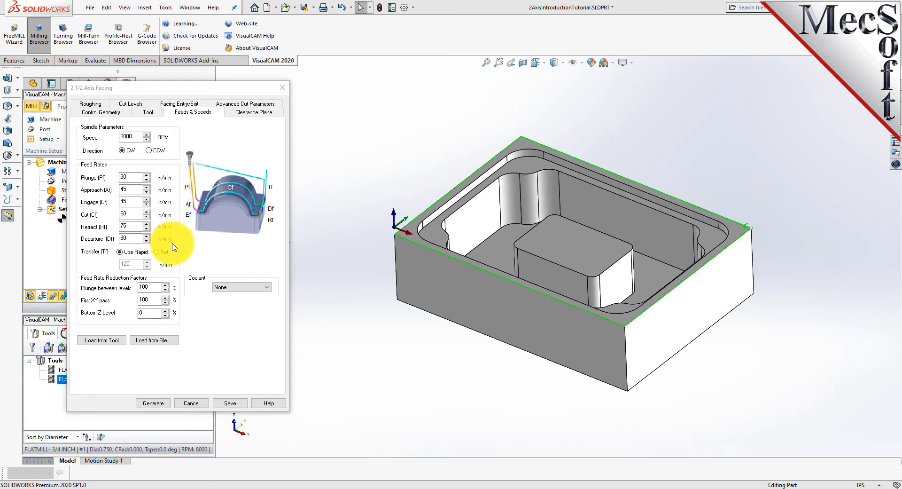
# Set the facing roughing tolerance to 0.001, stock to 0, and stepover to 30% of tool diameter
pyautogui.click(254, 113)
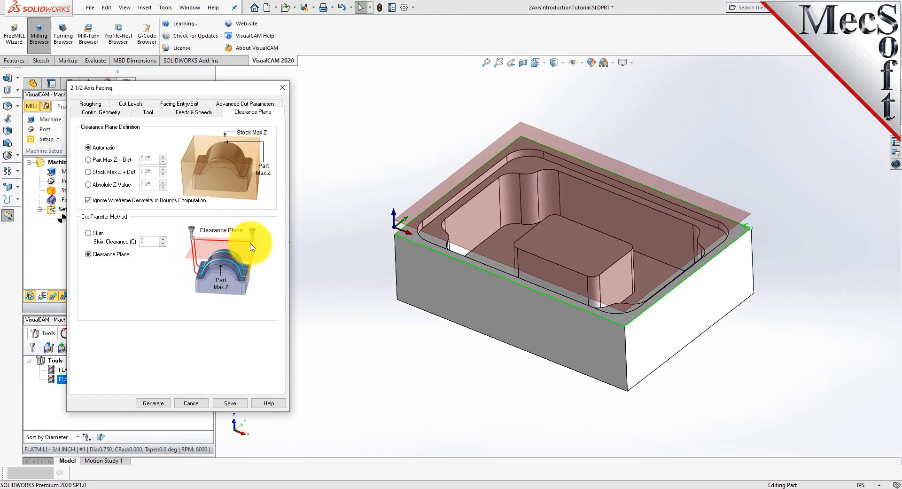
pyautogui.moveTo(534, 359)
pyautogui.mouseDown(button='middle')
pyautogui.moveTo(484, 375)
pyautogui.moveTo(469, 318)
pyautogui.moveTo(538, 356)
pyautogui.moveTo(534, 345)
pyautogui.mouseUp(button='middle')
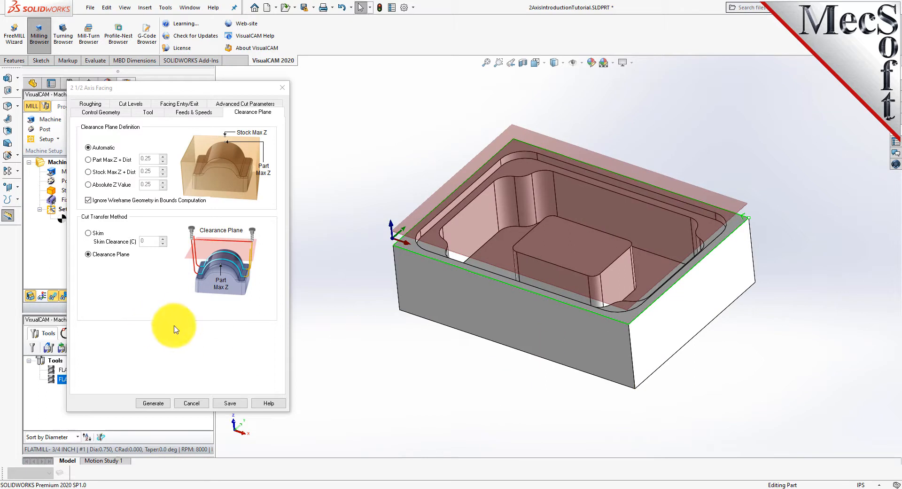
pyautogui.click(89, 104)
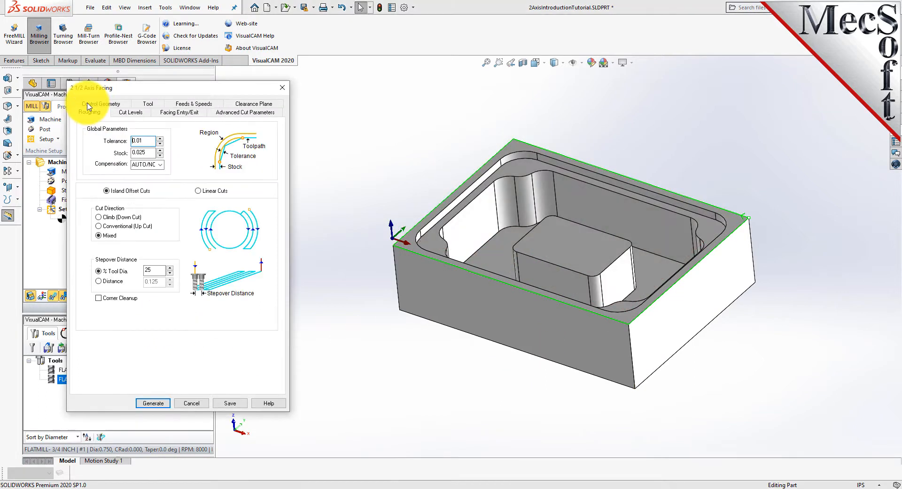
pyautogui.moveTo(145, 141); pyautogui.dragTo(111, 142)
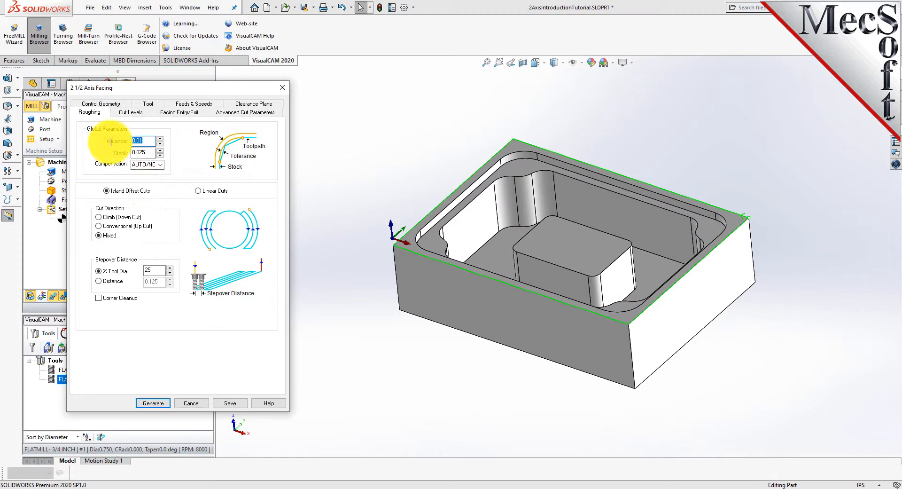
pyautogui.write('0.001')
pyautogui.moveTo(146, 152); pyautogui.dragTo(111, 152)
pyautogui.write('0')
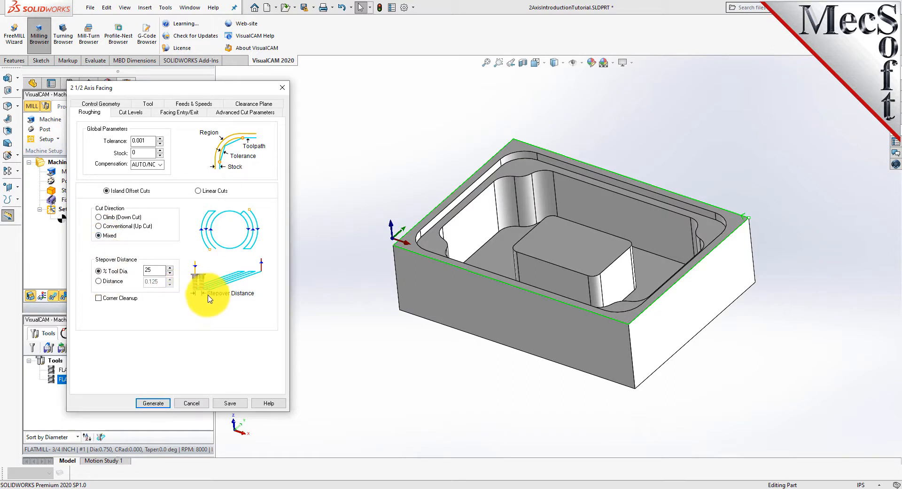
pyautogui.doubleClick(156, 271)
pyautogui.write('30')
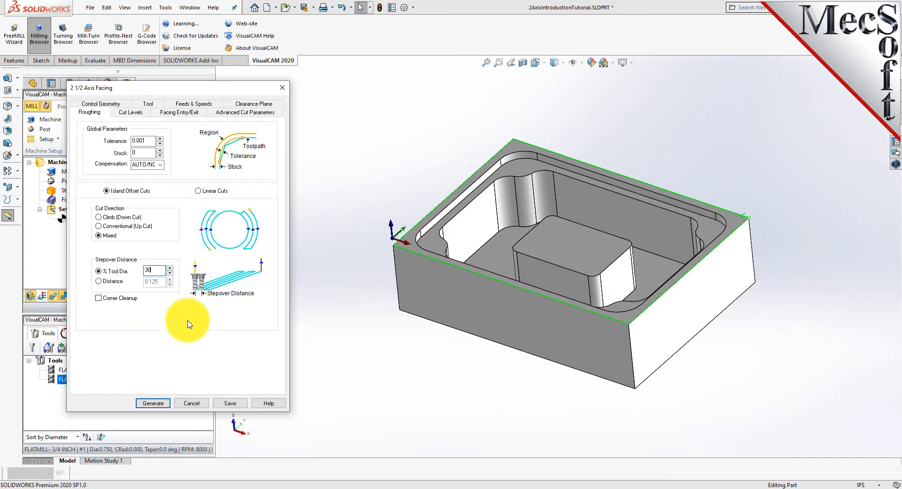
# Set the facing cut geometry location to At Bottom with a total cut depth of 0.25
pyautogui.click(129, 113)
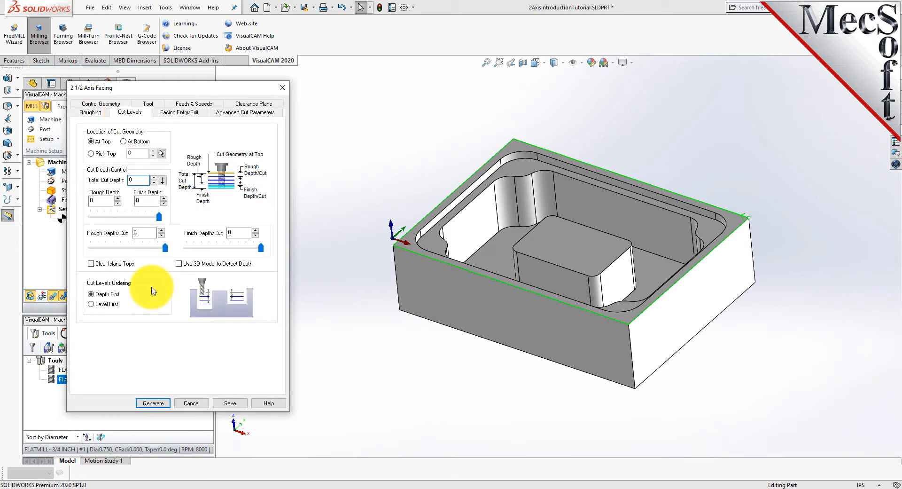
pyautogui.click(125, 142)
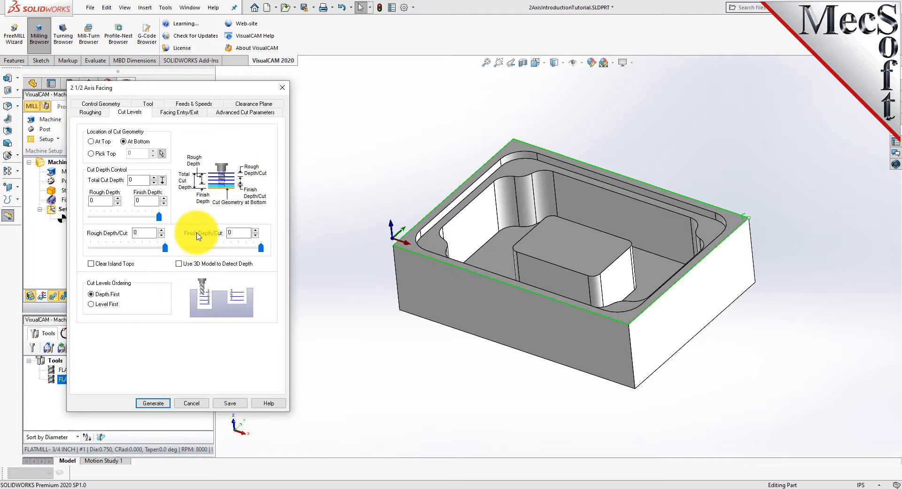
pyautogui.moveTo(138, 180); pyautogui.dragTo(113, 178)
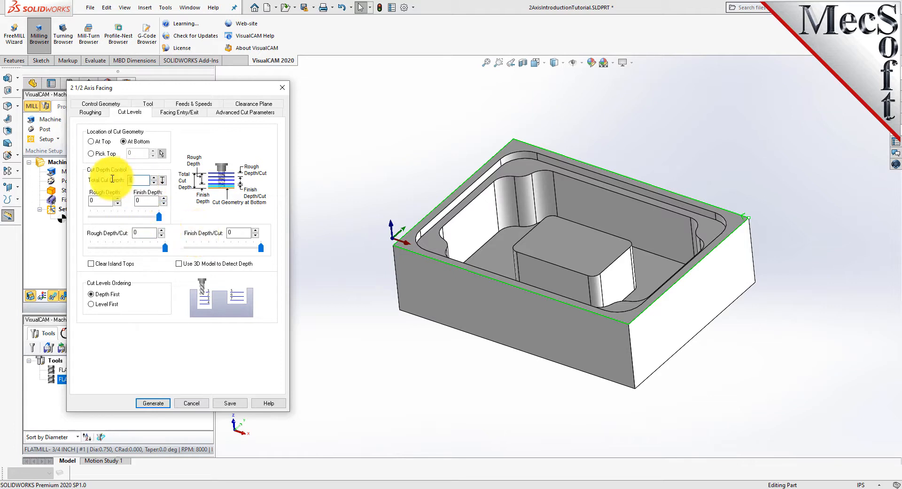
pyautogui.write('0.1')
pyautogui.write('25')
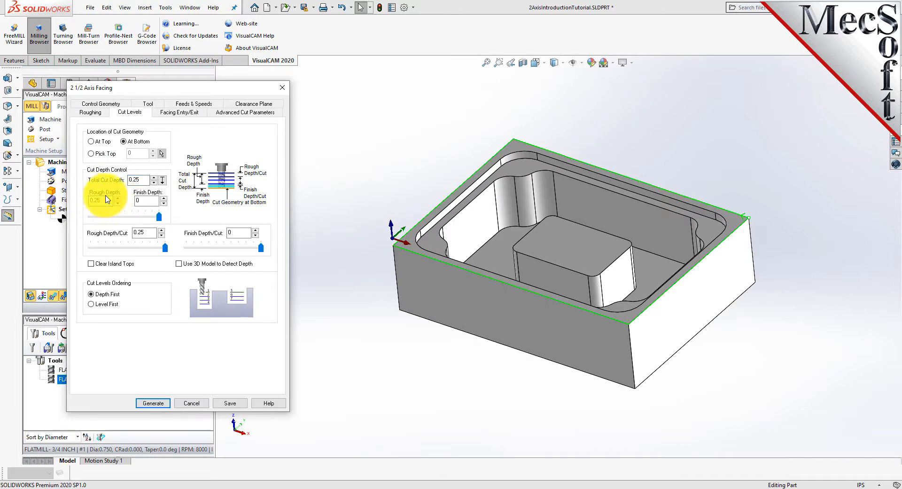
pyautogui.click(109, 198)
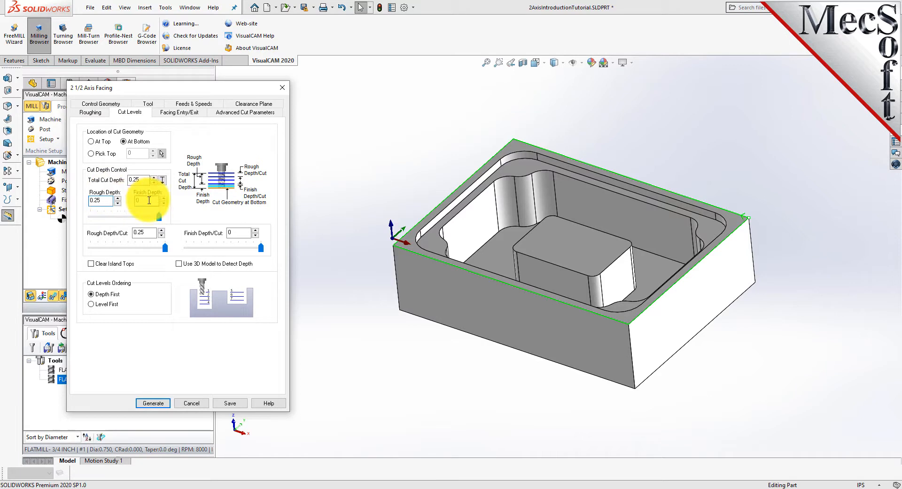
pyautogui.click(149, 200)
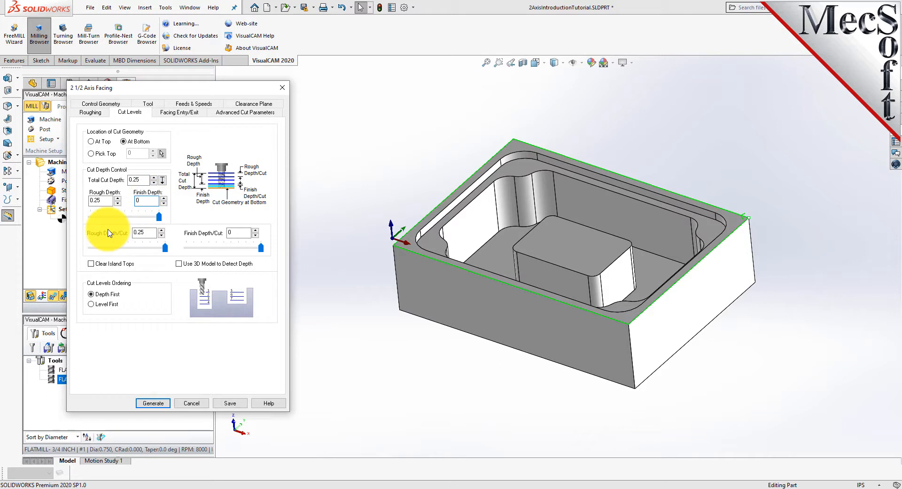
pyautogui.moveTo(159, 217)
pyautogui.mouseDown()
pyautogui.moveTo(110, 223)
pyautogui.moveTo(164, 224)
pyautogui.mouseUp()
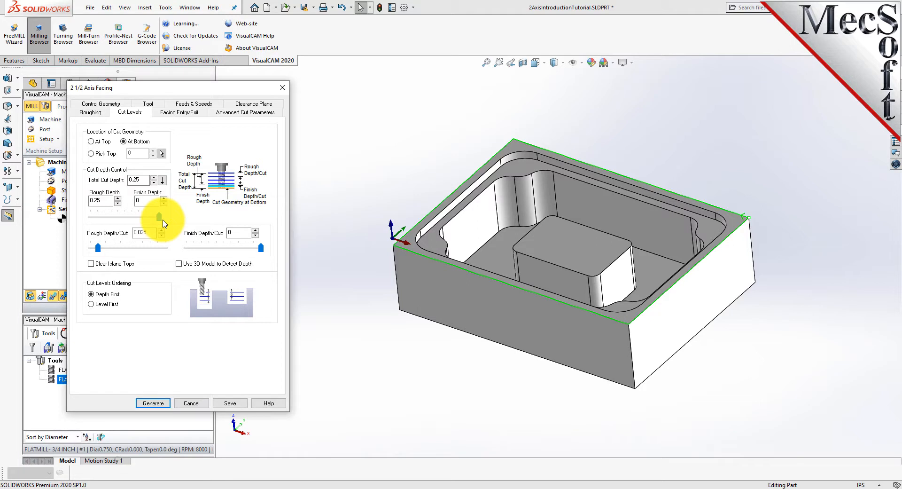
pyautogui.doubleClick(101, 200)
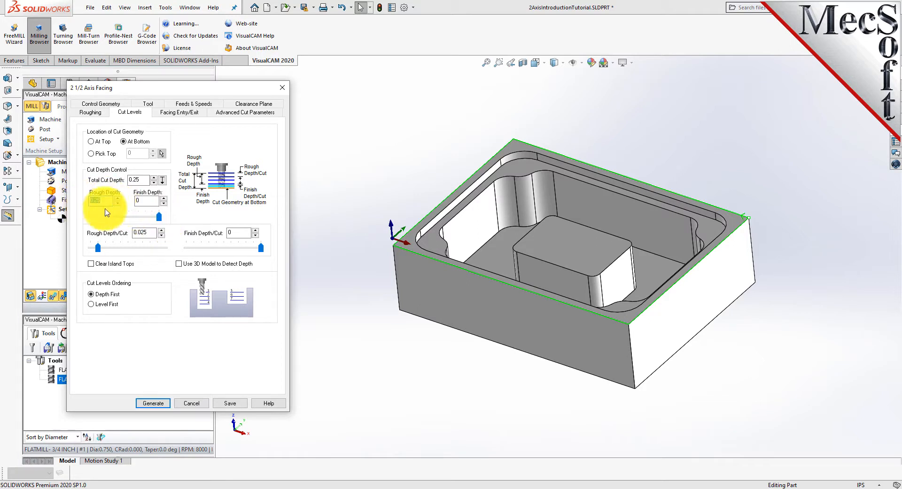
pyautogui.doubleClick(144, 179)
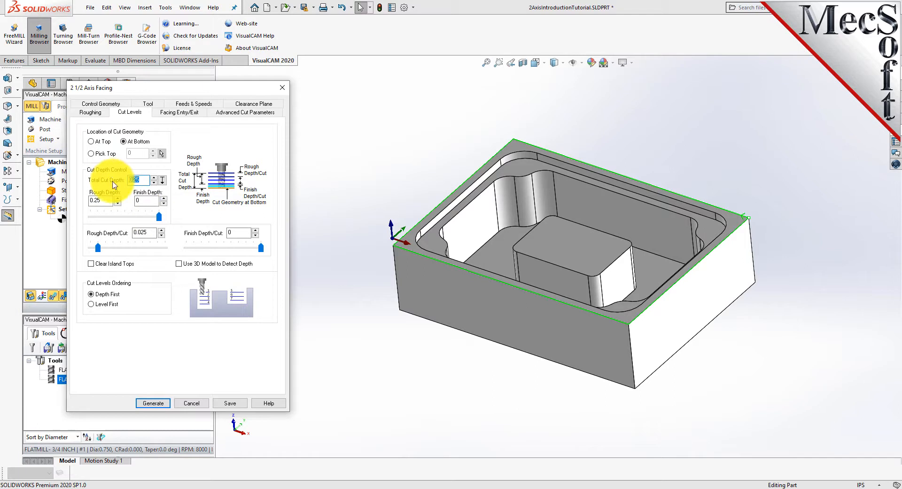
pyautogui.click(118, 249)
pyautogui.click(141, 248)
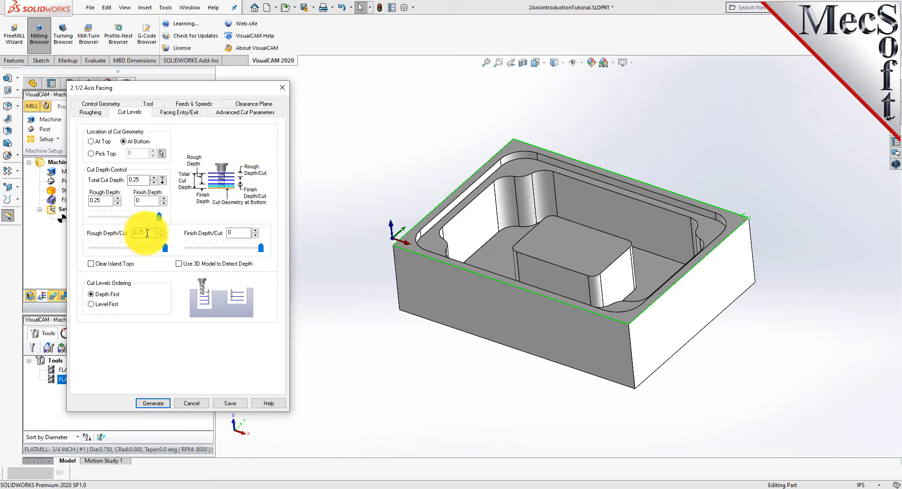
pyautogui.moveTo(146, 233); pyautogui.dragTo(121, 233)
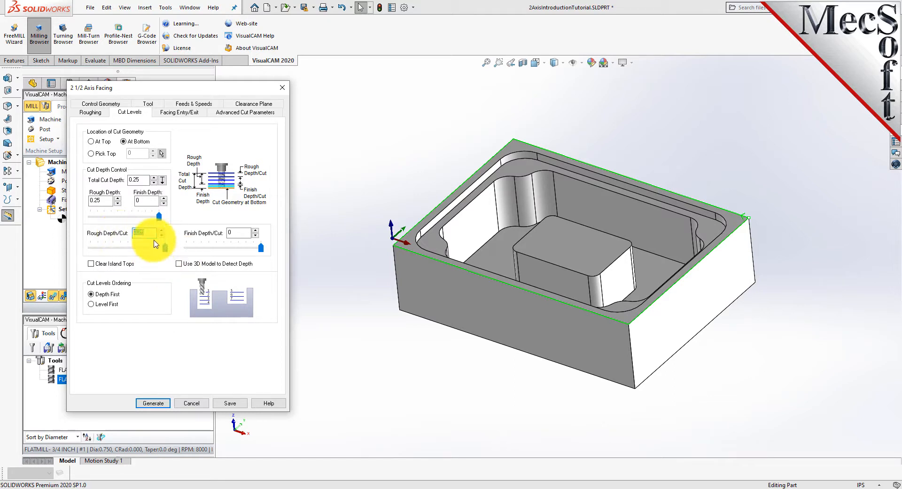
# Set the cut levels ordering to Depth First and generate the facing toolpath
pyautogui.click(239, 233)
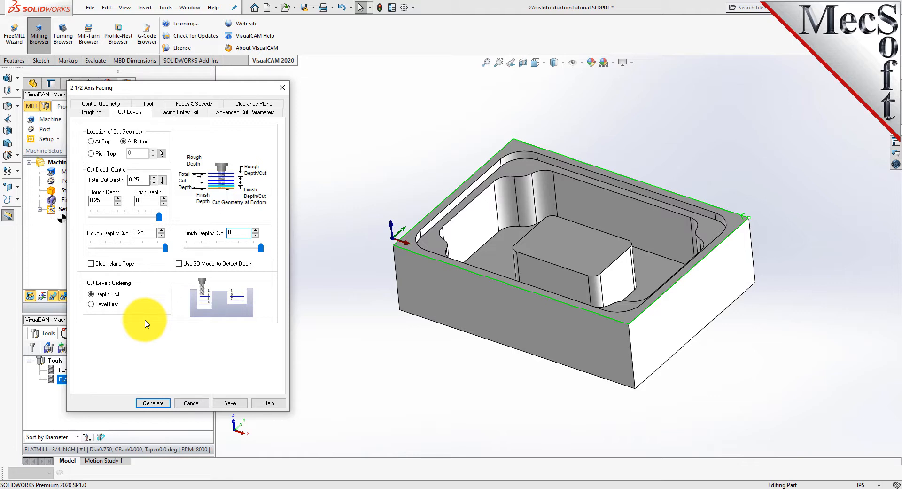
pyautogui.doubleClick(140, 179)
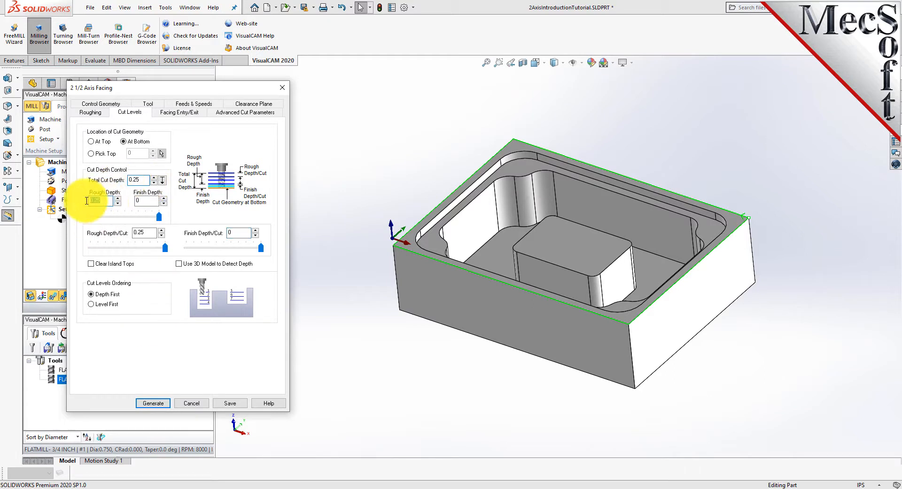
pyautogui.doubleClick(132, 233)
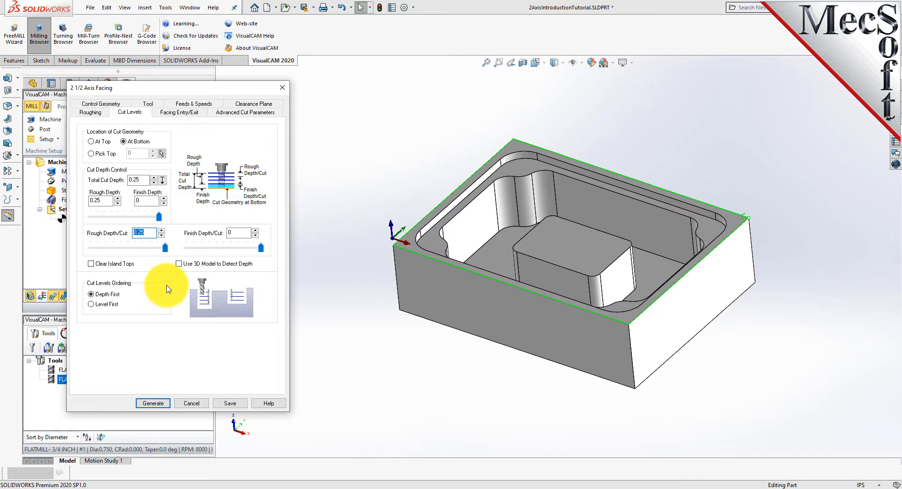
pyautogui.click(93, 294)
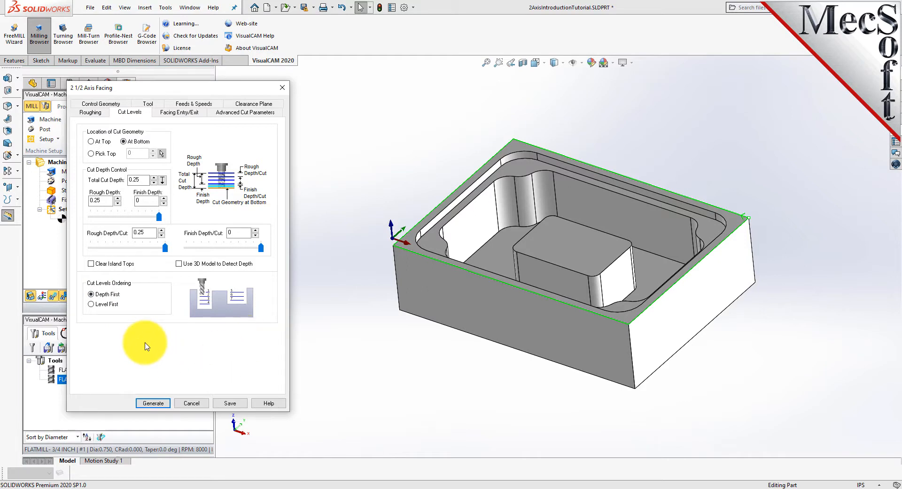
pyautogui.click(152, 402)
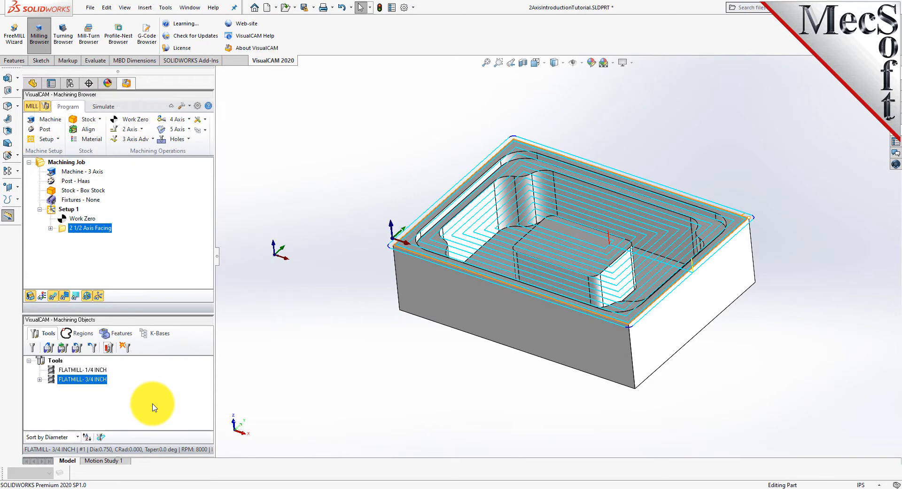
# Inspect the generated facing toolpath on the part, toggling the stock material texture display
pyautogui.moveTo(503, 346); pyautogui.dragTo(533, 346, button='middle')
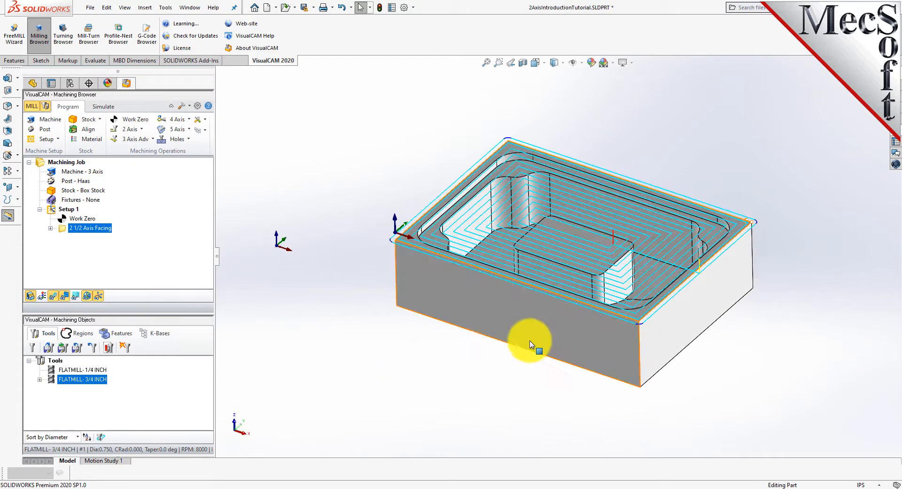
pyautogui.click(54, 298)
pyautogui.click(55, 298)
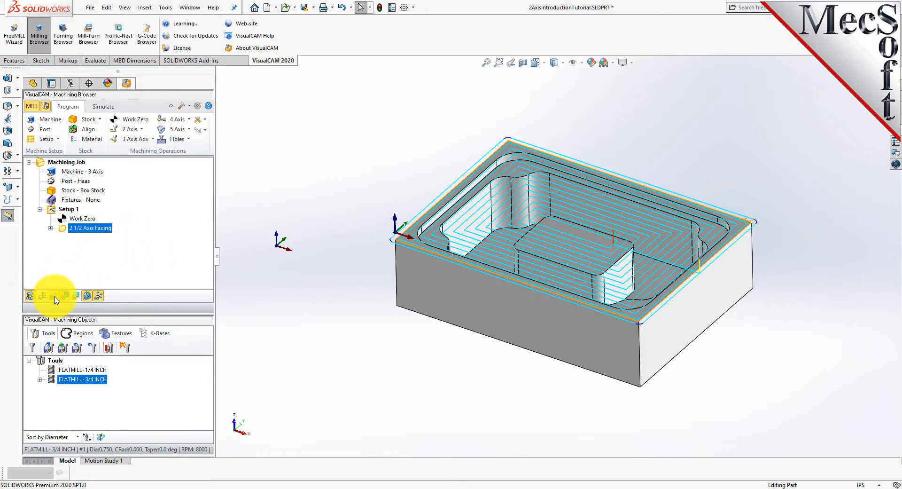
pyautogui.click(54, 298)
pyautogui.click(54, 298)
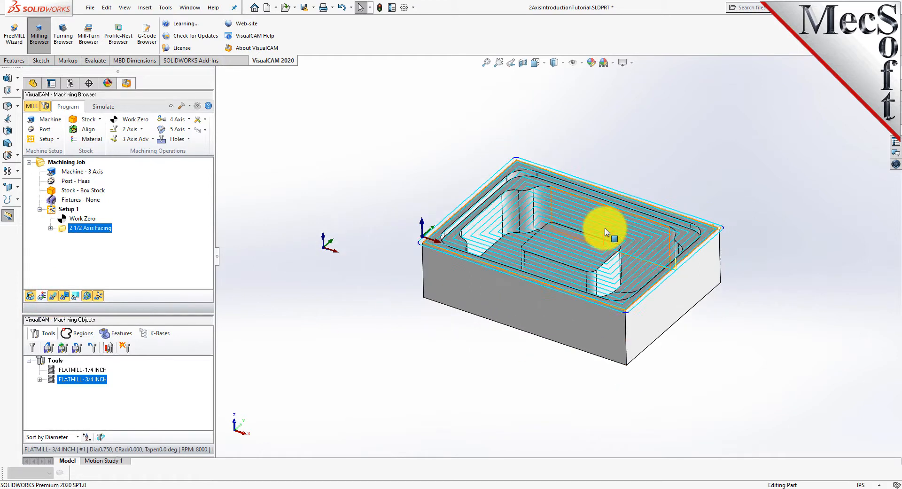
pyautogui.scroll(-2, 530, 249)
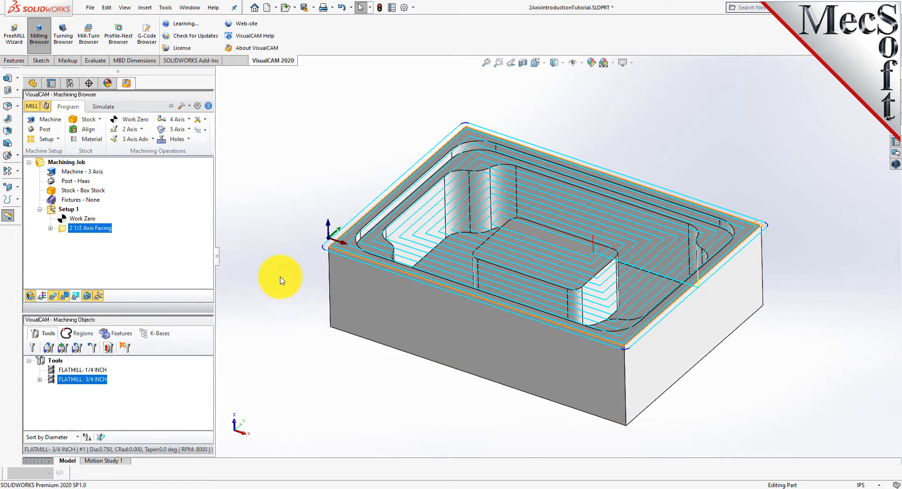
# Switch to simulation and set the simulation model to Polygonal Model in the preferences
pyautogui.click(99, 108)
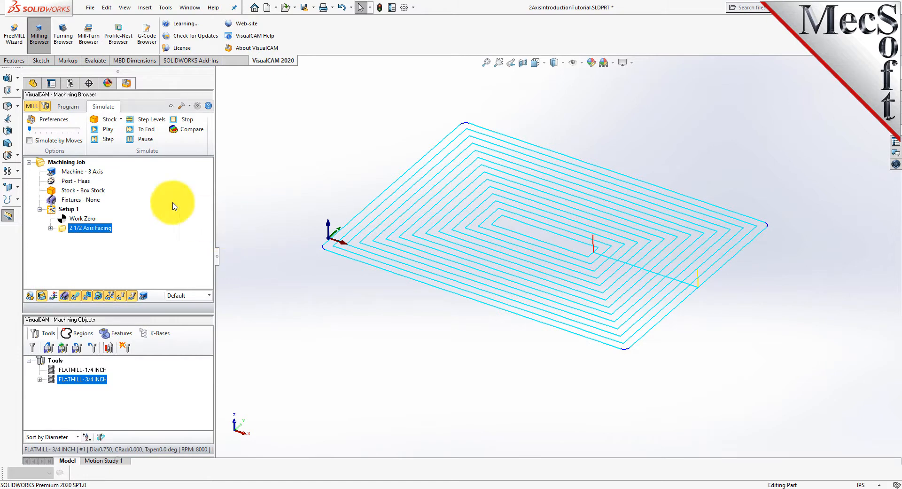
pyautogui.click(32, 299)
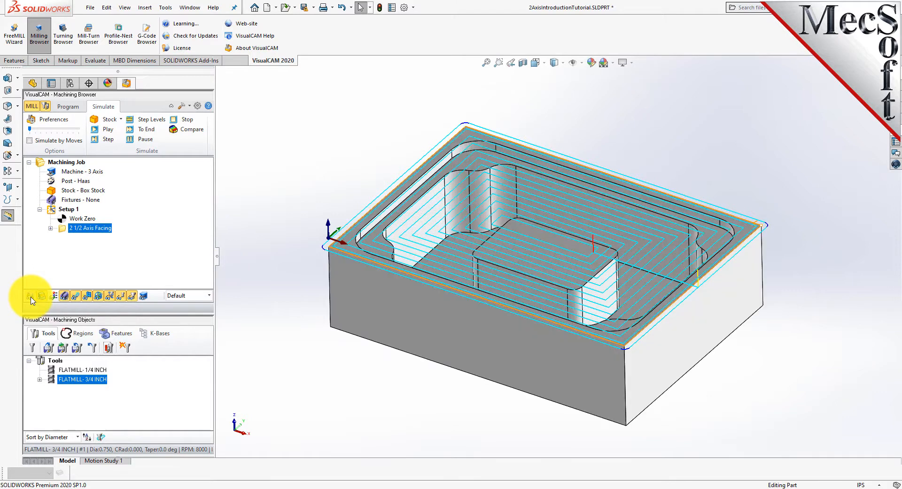
pyautogui.click(31, 296)
pyautogui.click(31, 296)
pyautogui.click(31, 296)
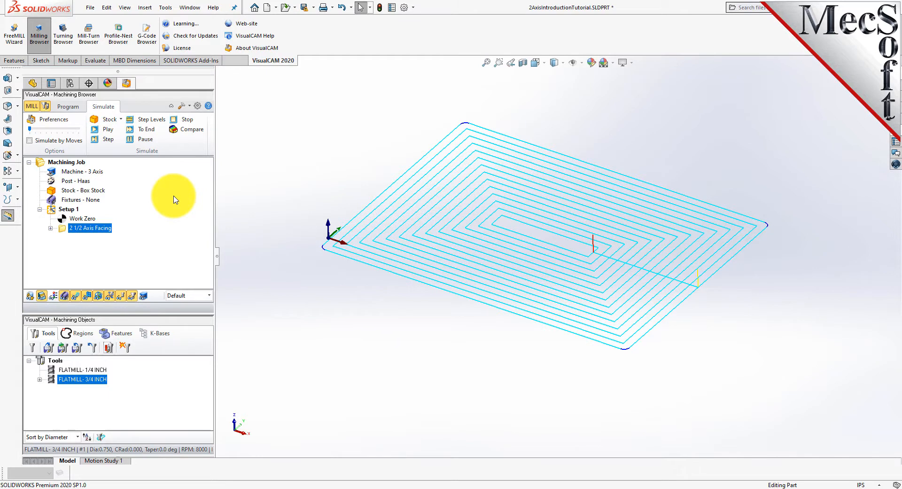
pyautogui.click(54, 121)
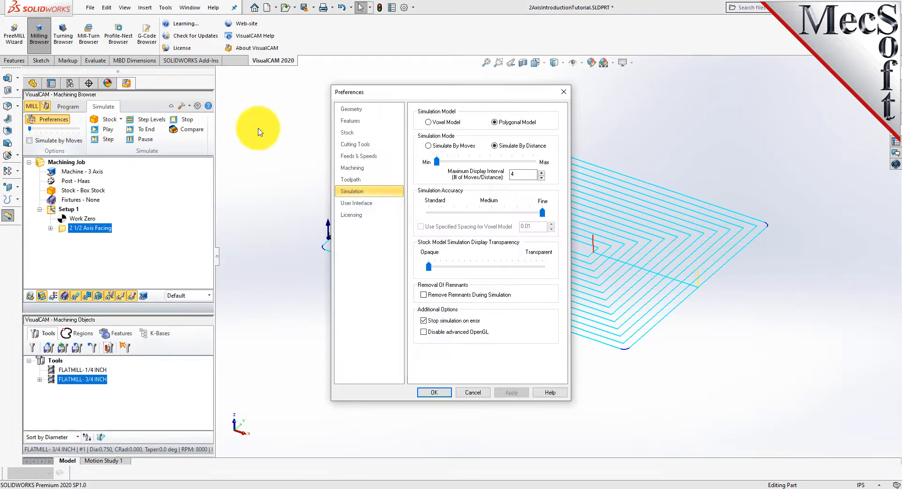
pyautogui.click(494, 123)
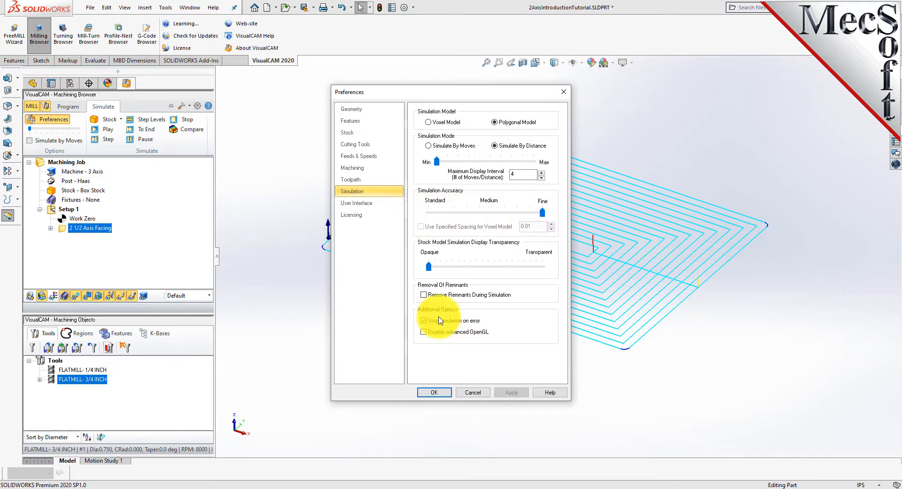
pyautogui.click(436, 392)
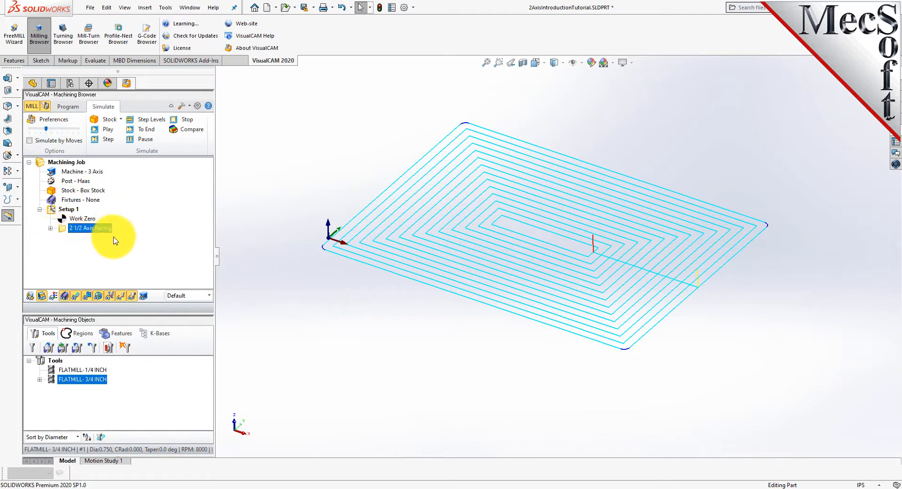
# Play the facing simulation on the stock and view the result with the toolpath display hidden
pyautogui.click(111, 130)
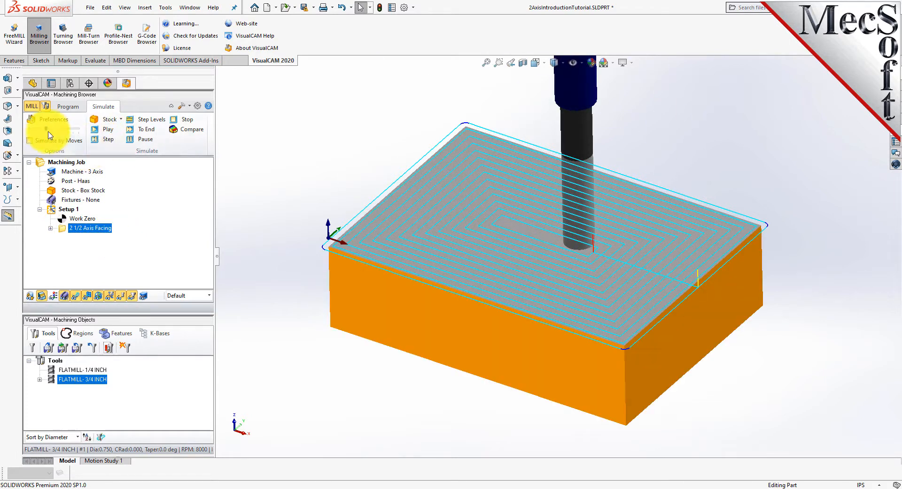
pyautogui.click(111, 131)
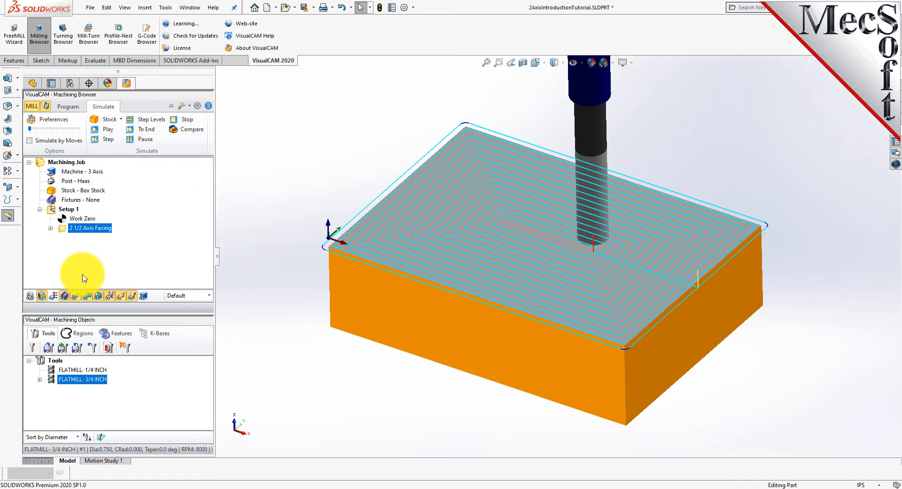
pyautogui.click(77, 299)
pyautogui.click(77, 299)
pyautogui.click(77, 299)
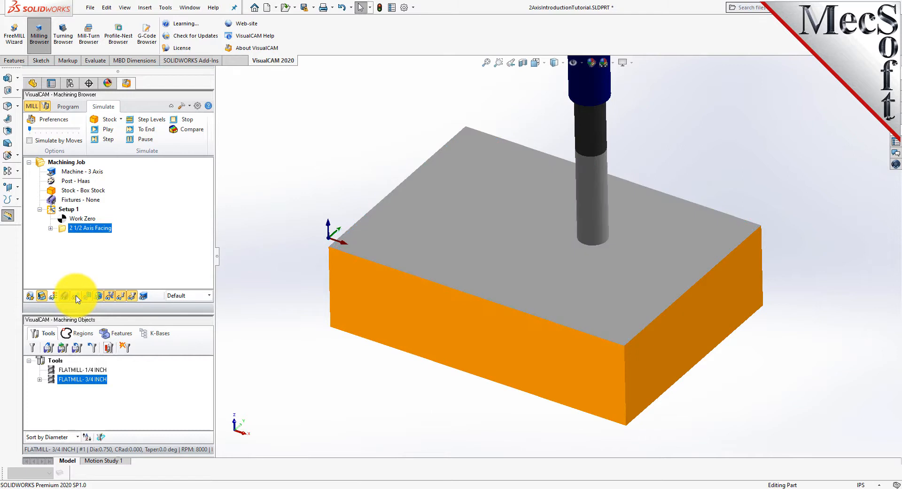
pyautogui.moveTo(539, 362)
pyautogui.mouseDown(button='middle')
pyautogui.moveTo(548, 376)
pyautogui.moveTo(551, 276)
pyautogui.moveTo(536, 369)
pyautogui.moveTo(533, 359)
pyautogui.mouseUp(button='middle')
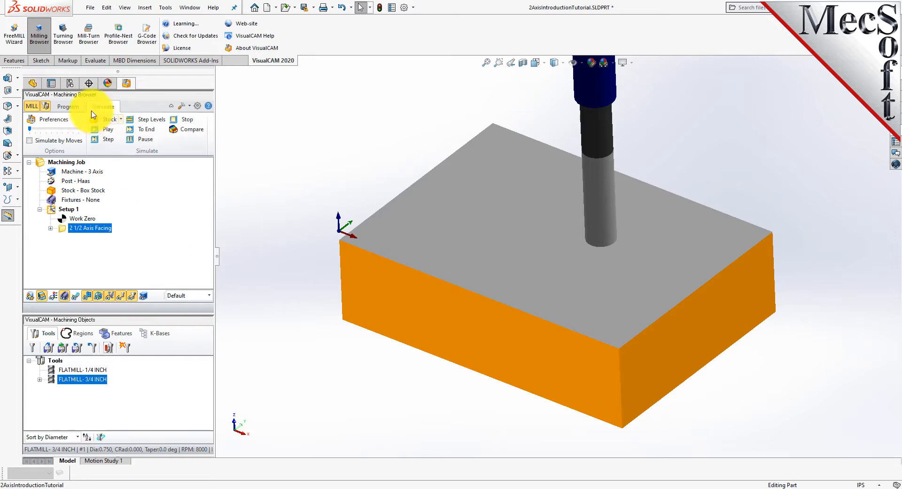
# Create a 2 1/2 Axis Pocketing operation and select the predefined Flat Area Region 2 as its part region
pyautogui.click(68, 106)
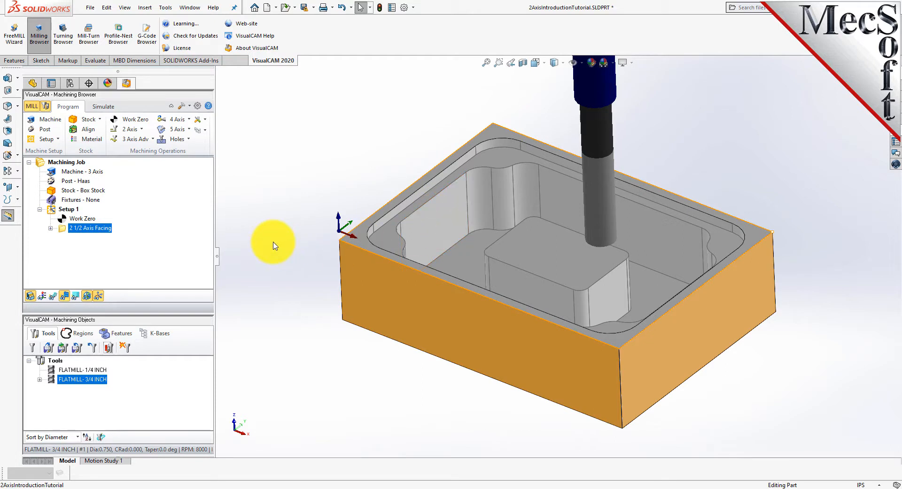
pyautogui.click(143, 131)
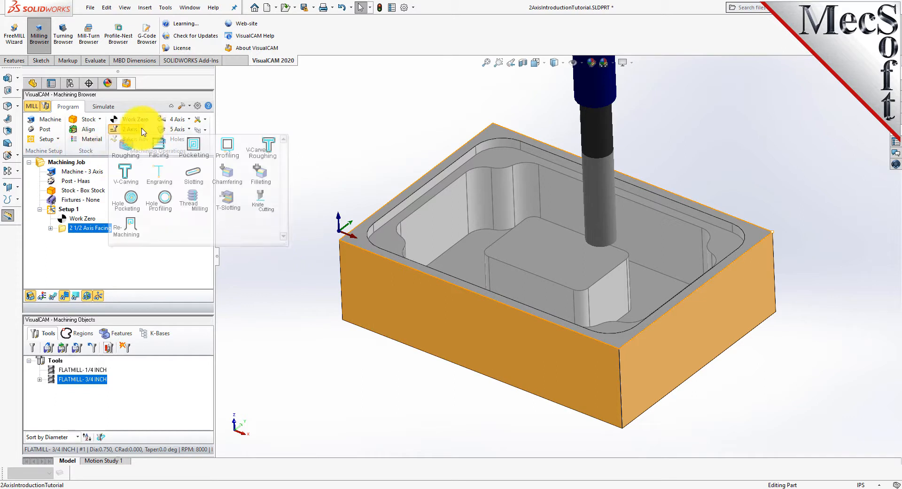
pyautogui.click(198, 157)
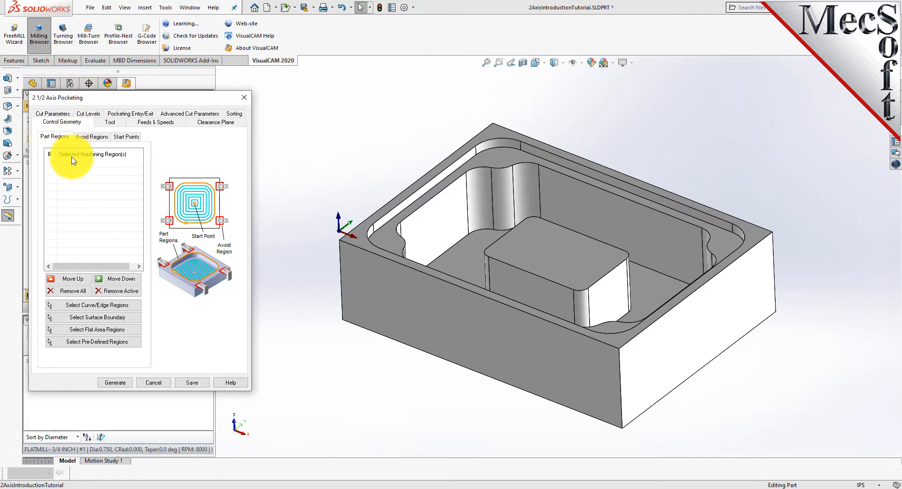
pyautogui.click(128, 342)
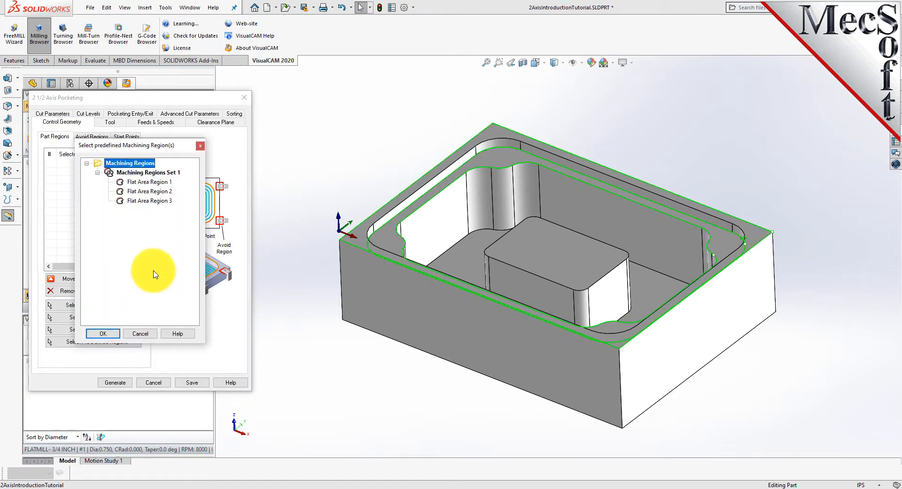
pyautogui.click(165, 193)
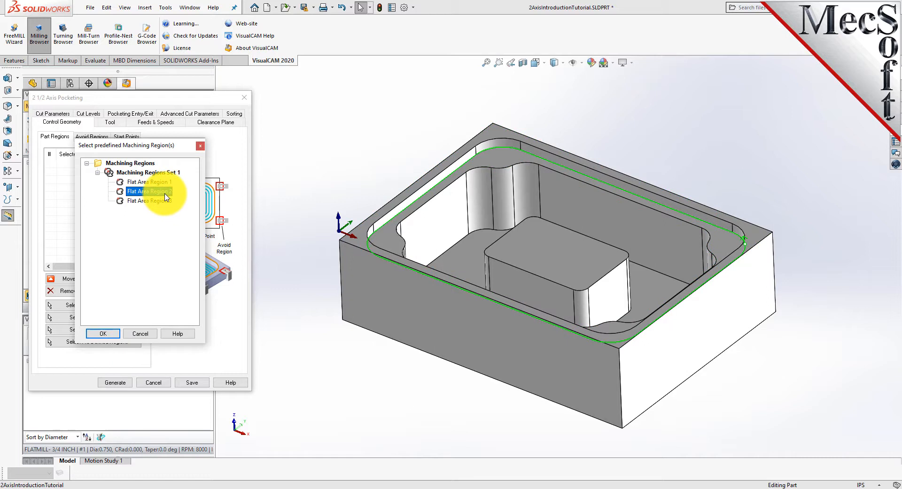
pyautogui.click(104, 334)
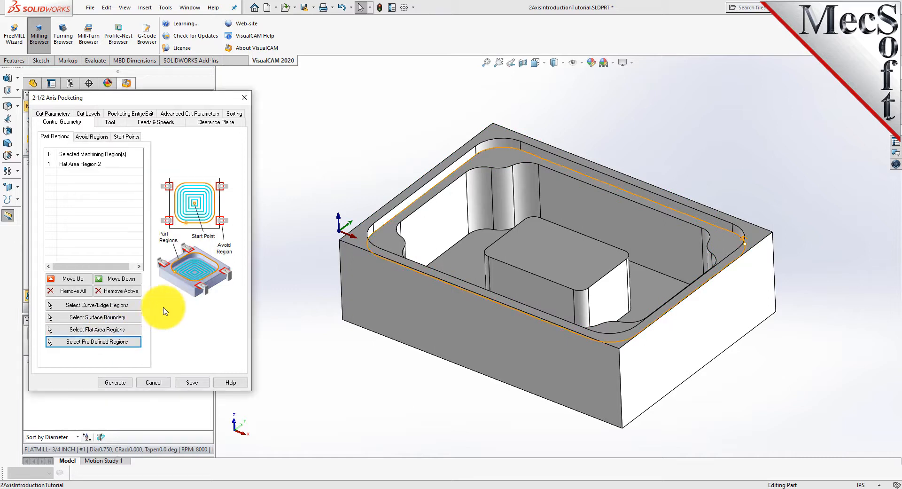
# Review the 3/4 inch flat mill tool for the pocketing operation and set the cut parameters stock to 0
pyautogui.click(77, 164)
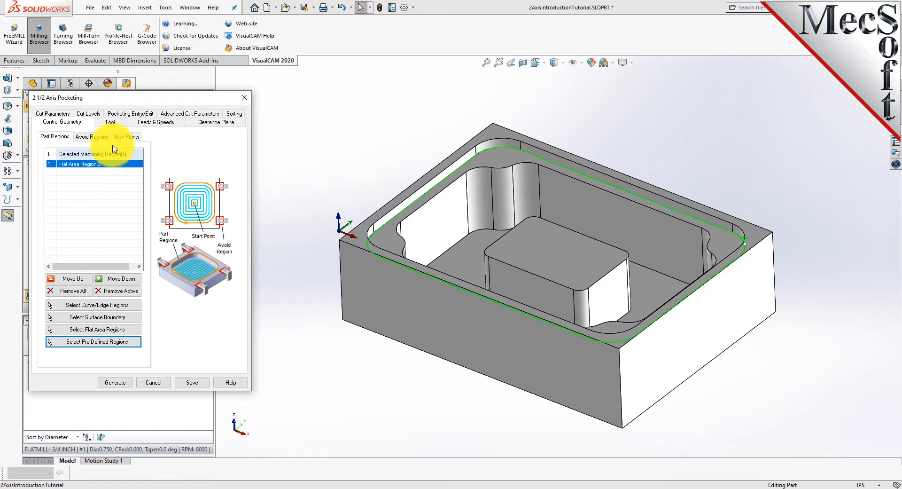
pyautogui.click(109, 122)
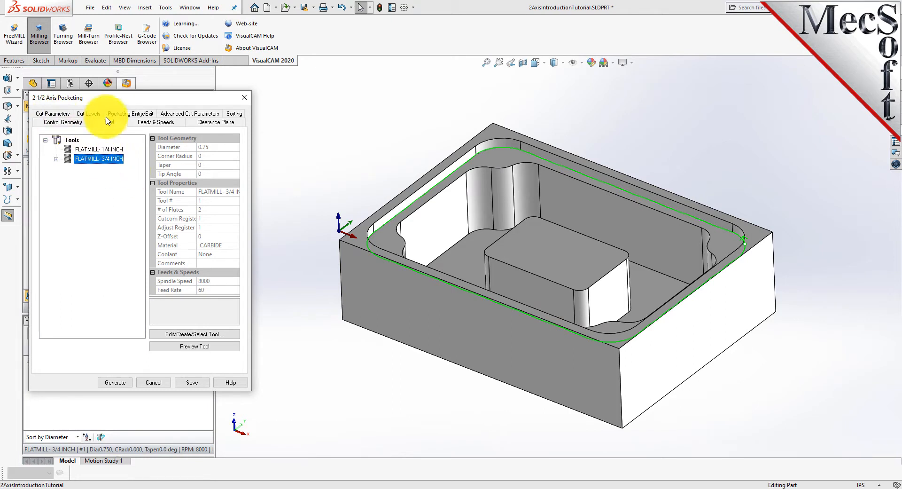
pyautogui.click(51, 118)
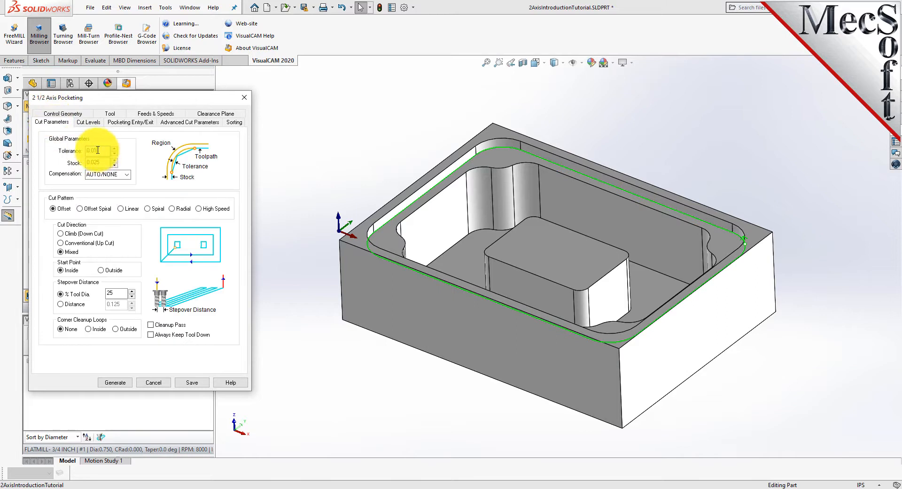
pyautogui.click(81, 150)
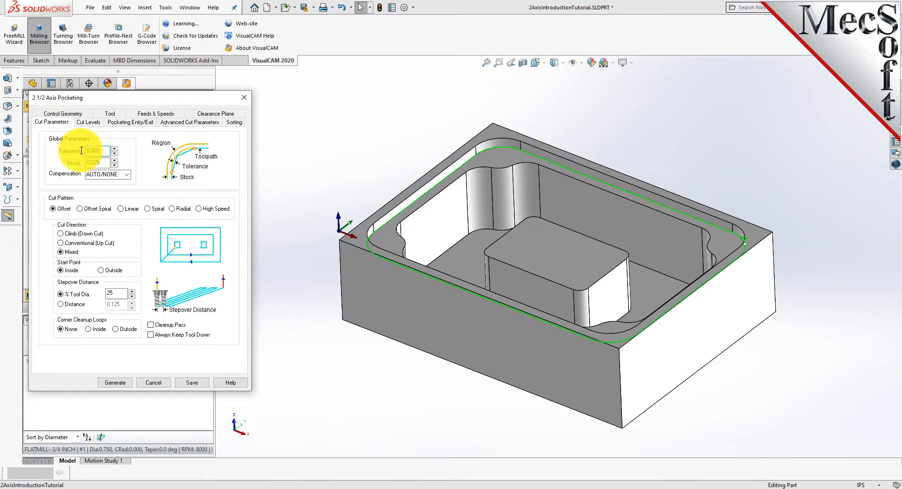
pyautogui.moveTo(101, 162); pyautogui.dragTo(73, 163)
pyautogui.write('0')
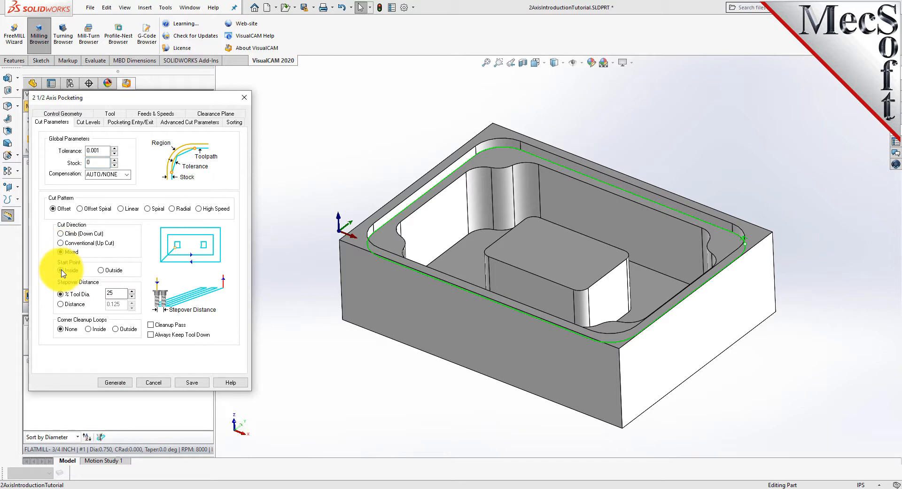
# Set the stepover to 50 percent of tool diameter and enable the cleanup pass
pyautogui.doubleClick(116, 292)
pyautogui.write('50')
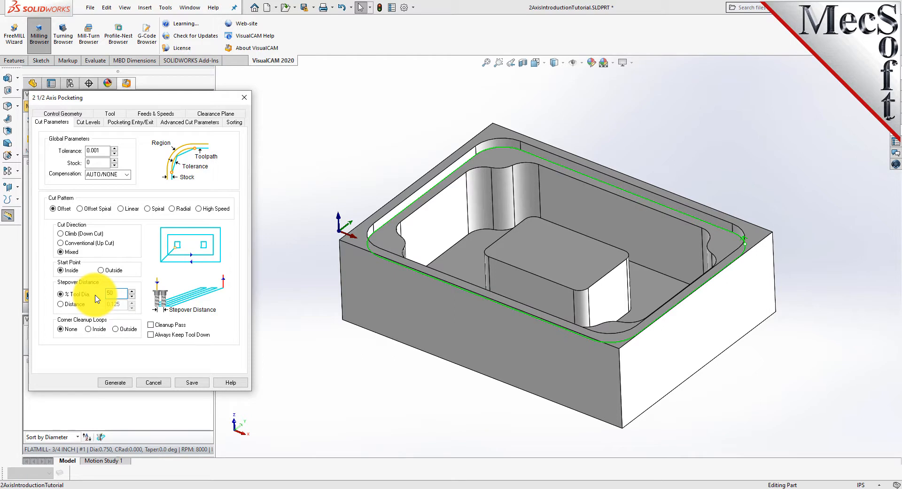
pyautogui.click(151, 325)
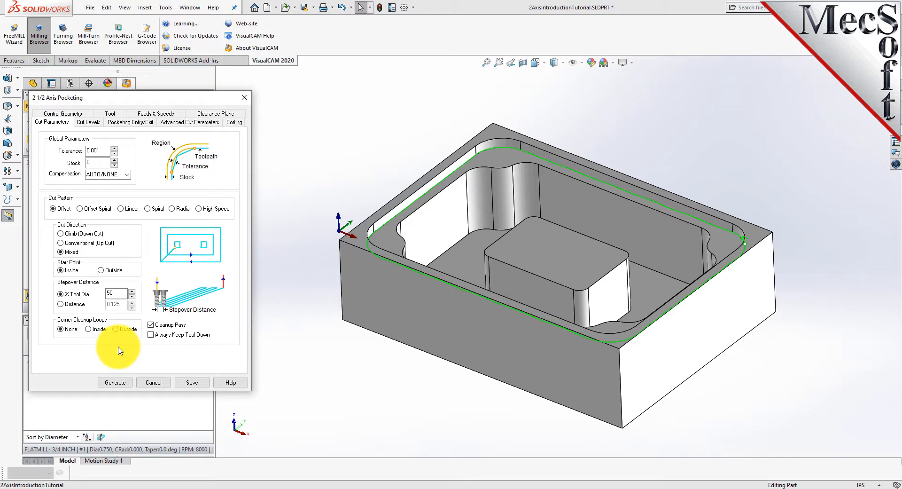
# Set the cut geometry location to At Bottom with a total cut depth of 0.25
pyautogui.click(87, 122)
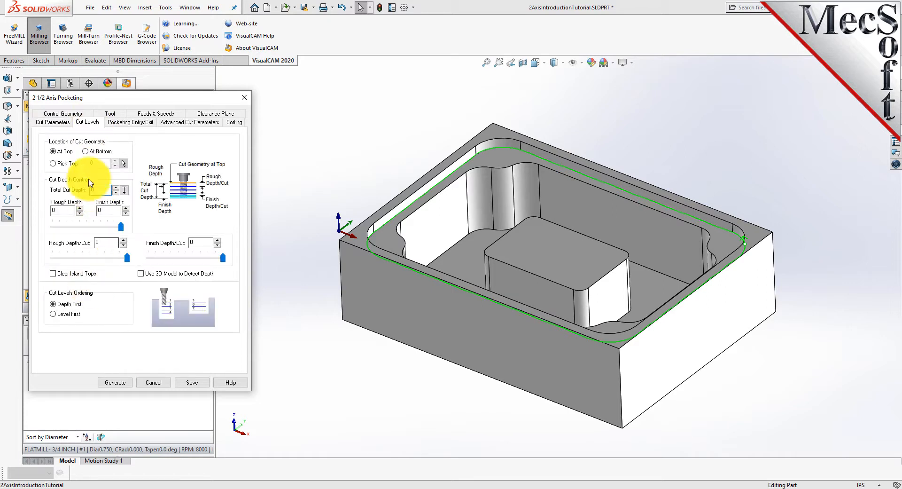
pyautogui.click(85, 152)
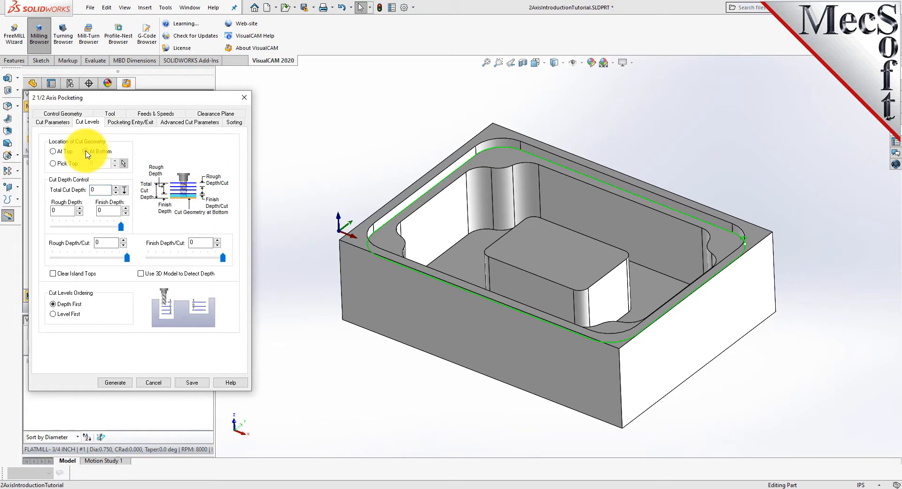
pyautogui.click(388, 243)
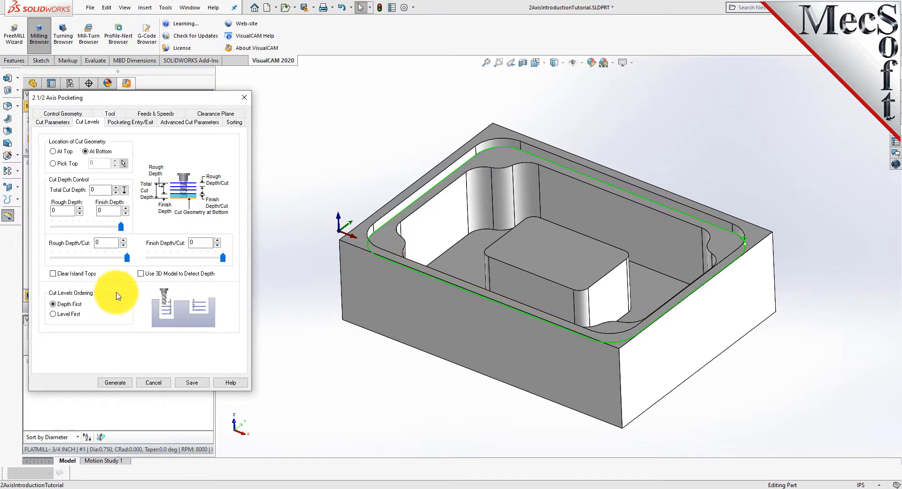
pyautogui.moveTo(99, 190); pyautogui.dragTo(77, 189)
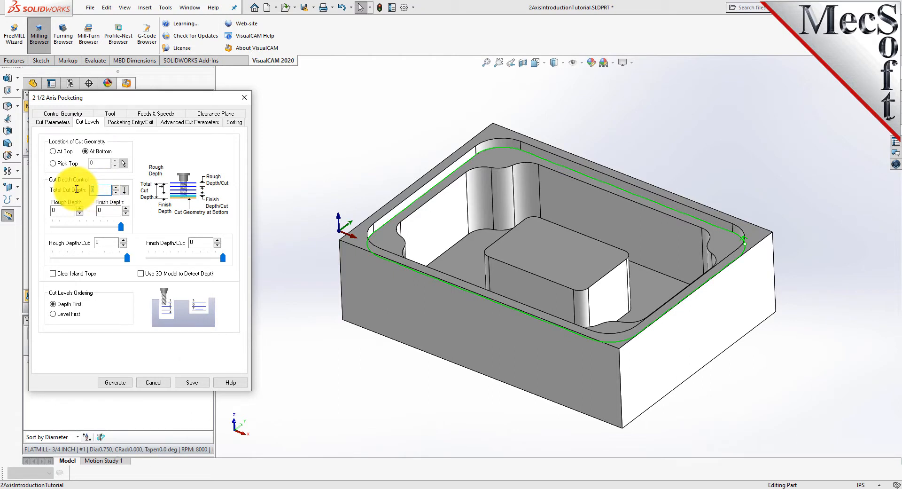
pyautogui.write('0.25')
pyautogui.click(103, 242)
# Generate the pocketing toolpath and display it on the part
pyautogui.click(117, 382)
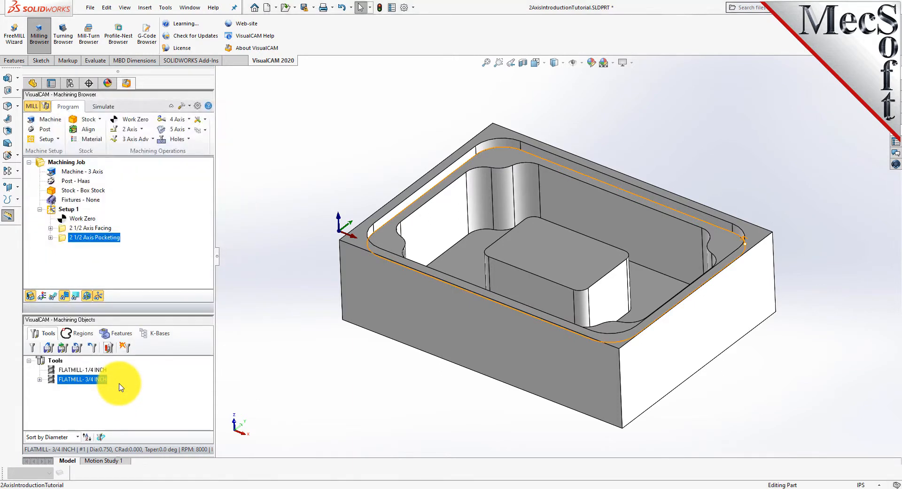
pyautogui.click(53, 296)
pyautogui.click(55, 297)
pyautogui.click(55, 298)
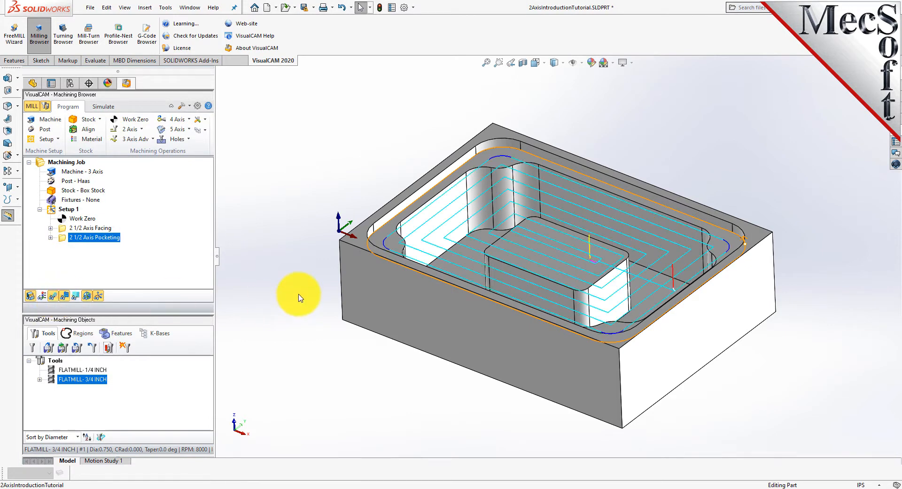
# Simulate the pocketing operation on the stock and return to the program view
pyautogui.click(99, 107)
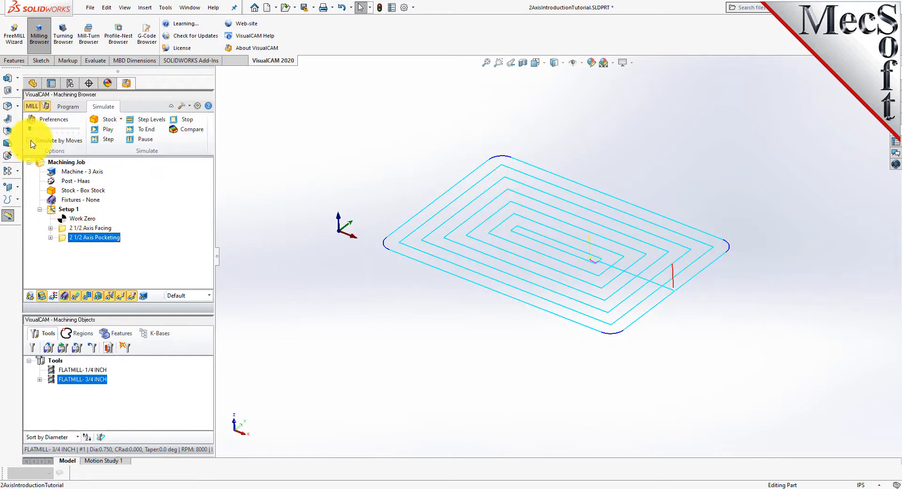
pyautogui.moveTo(32, 129); pyautogui.dragTo(36, 130)
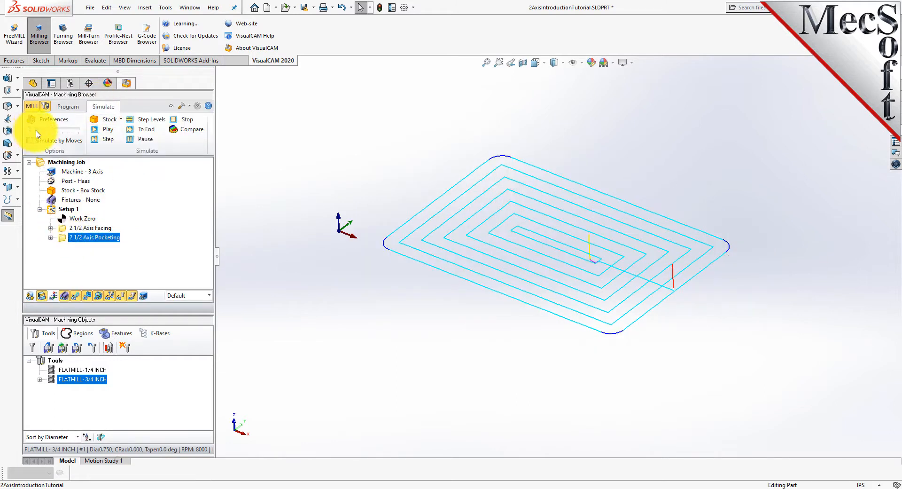
pyautogui.click(112, 131)
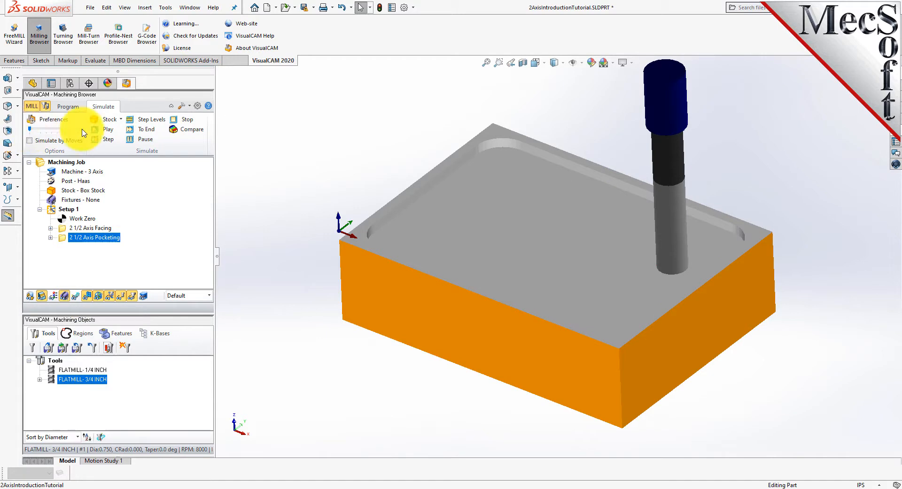
pyautogui.click(108, 131)
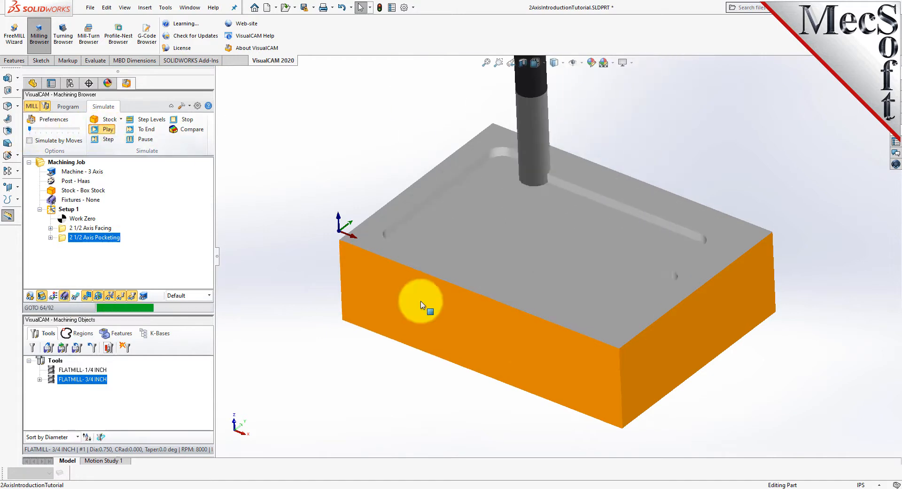
pyautogui.moveTo(557, 310)
pyautogui.mouseDown(button='middle')
pyautogui.moveTo(557, 296)
pyautogui.moveTo(556, 373)
pyautogui.moveTo(556, 312)
pyautogui.moveTo(562, 318)
pyautogui.mouseUp(button='middle')
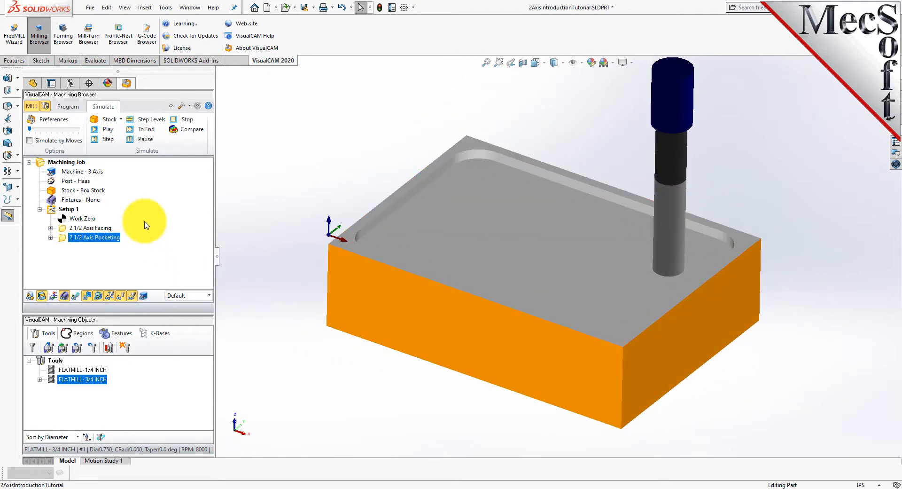
pyautogui.click(68, 107)
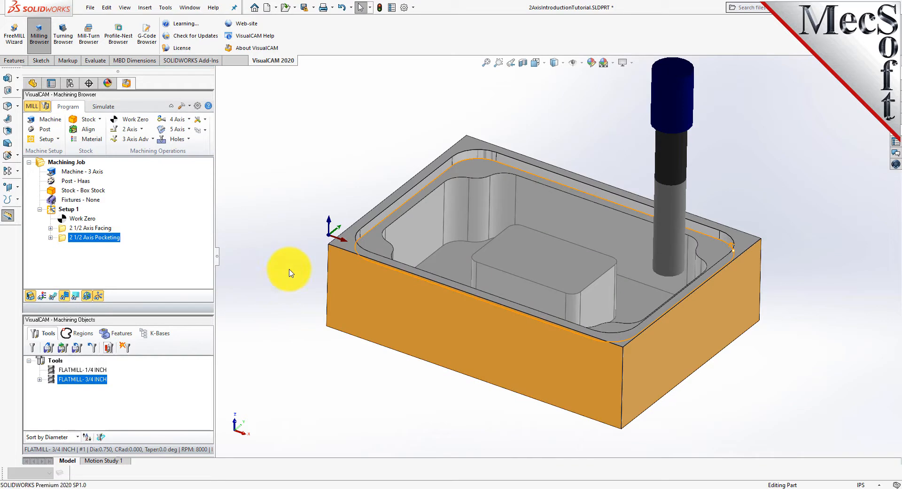
# Copy and paste the pocketing operation to create a duplicate in Setup 1
pyautogui.rightClick(67, 241)
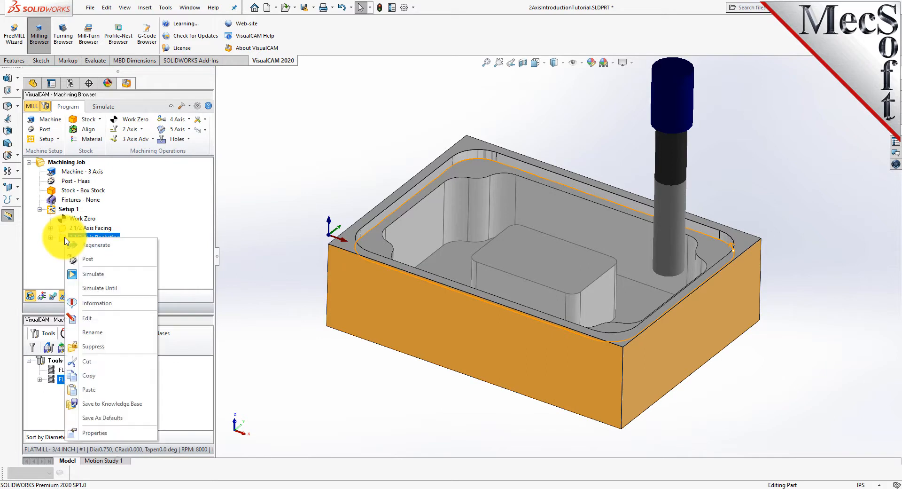
pyautogui.click(117, 374)
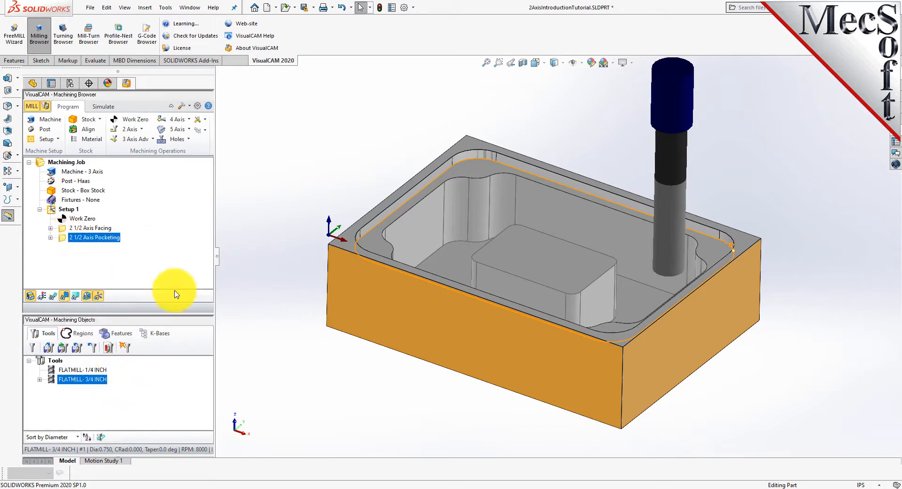
pyautogui.rightClick(113, 237)
pyautogui.click(151, 389)
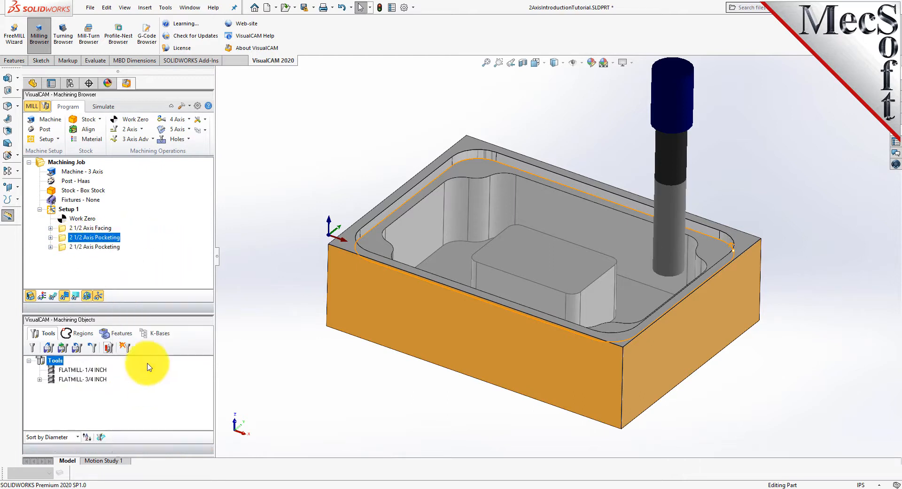
pyautogui.moveTo(129, 314); pyautogui.dragTo(126, 341)
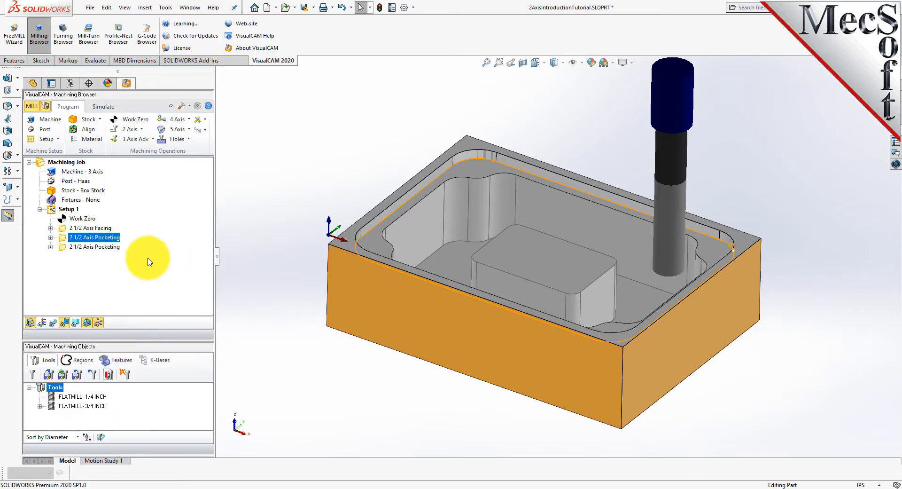
# Edit the duplicated pocketing operation and replace its part regions with the predefined Flat Area Region 3
pyautogui.click(66, 249)
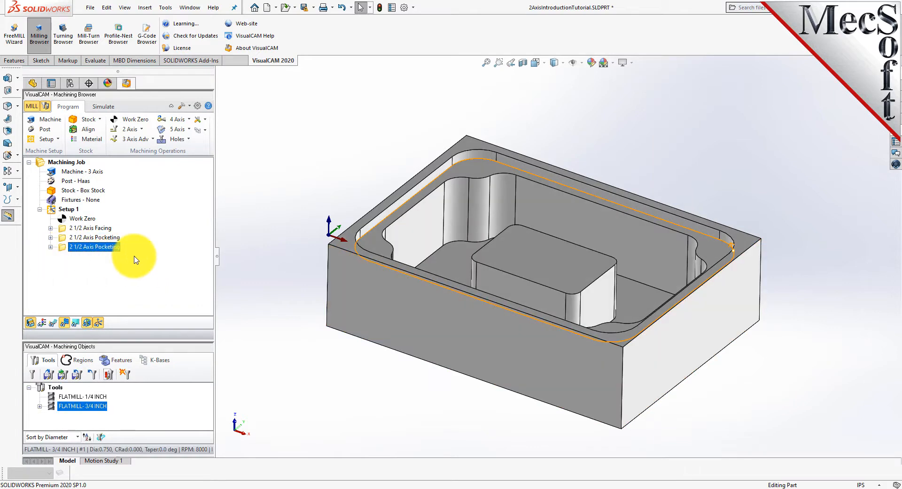
pyautogui.rightClick(118, 247)
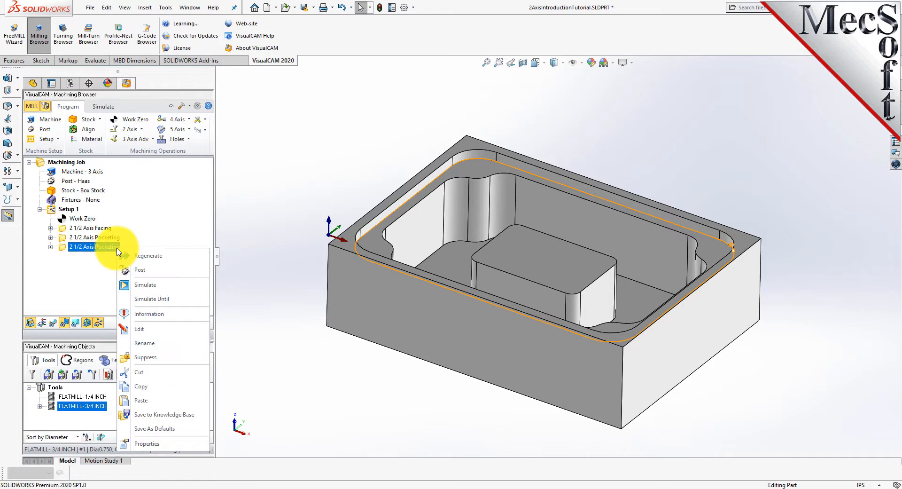
pyautogui.click(157, 330)
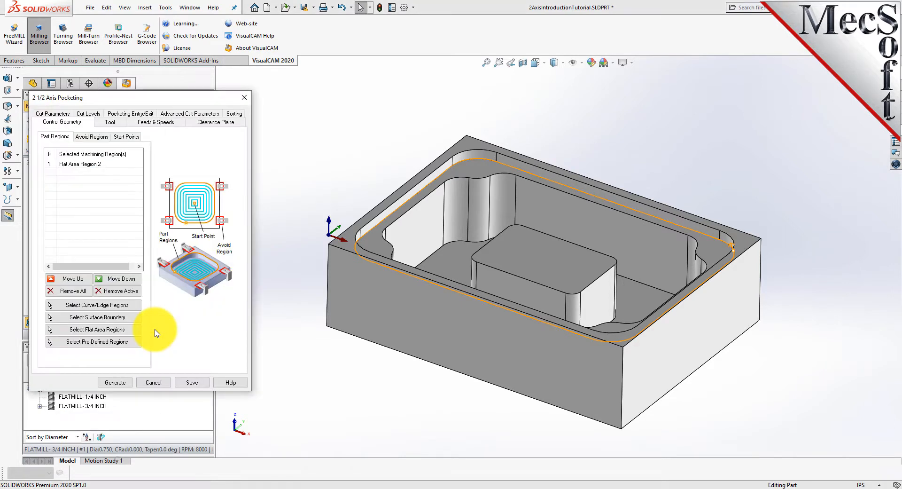
pyautogui.click(73, 291)
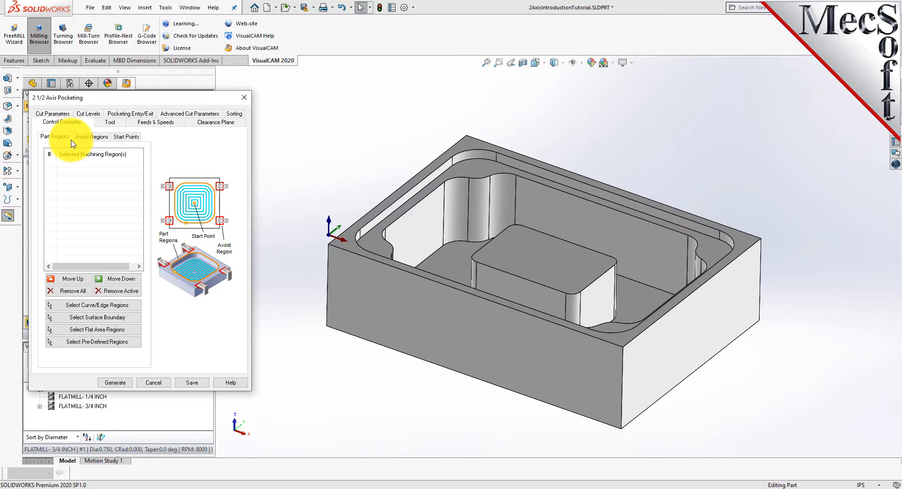
pyautogui.click(104, 342)
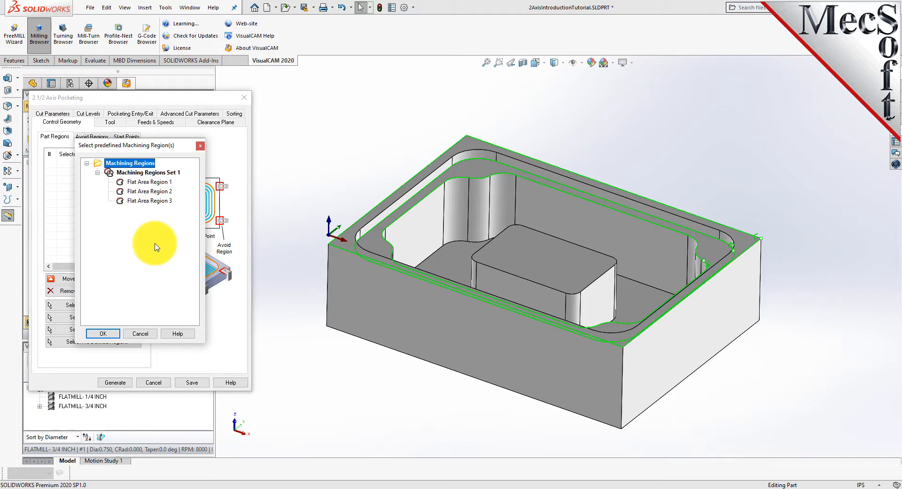
pyautogui.click(149, 201)
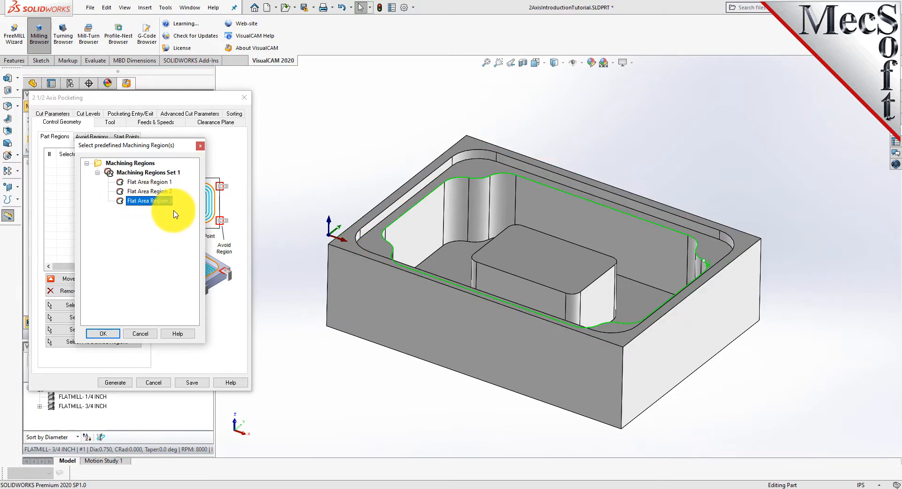
pyautogui.click(103, 333)
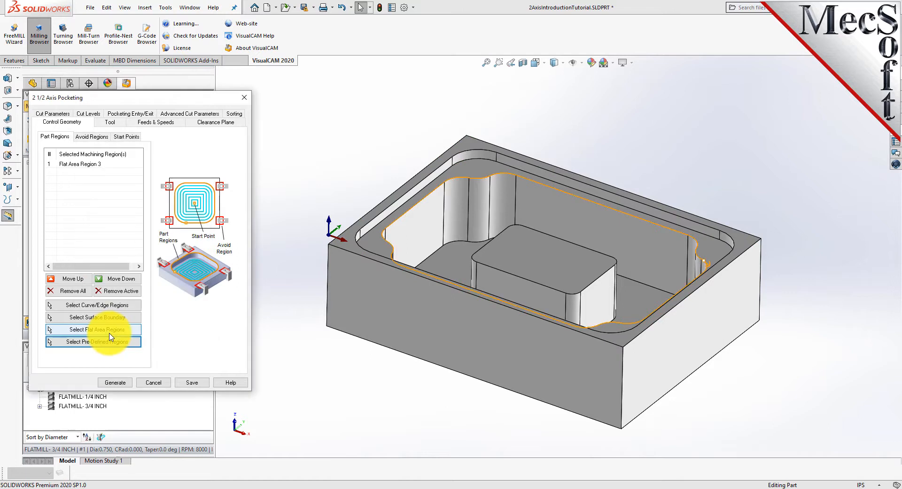
# Add the top face of the central island as a second flat area part region
pyautogui.click(77, 164)
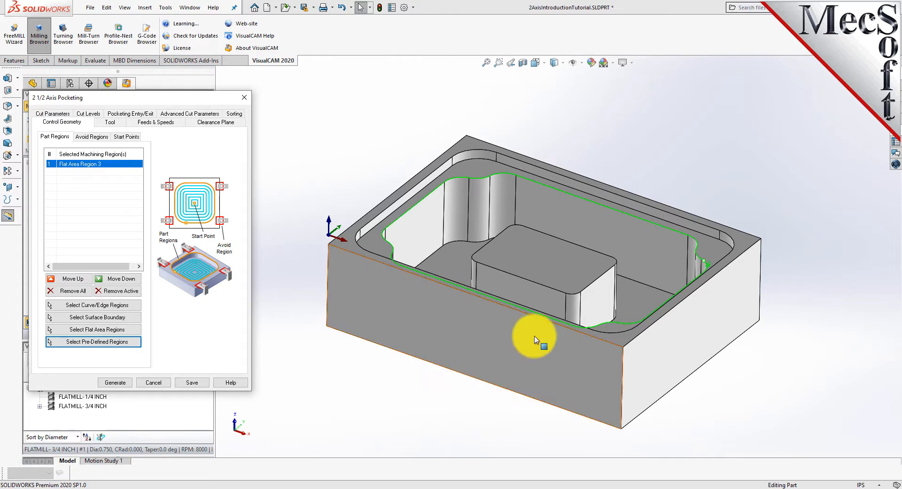
pyautogui.moveTo(604, 149); pyautogui.dragTo(580, 261, button='middle')
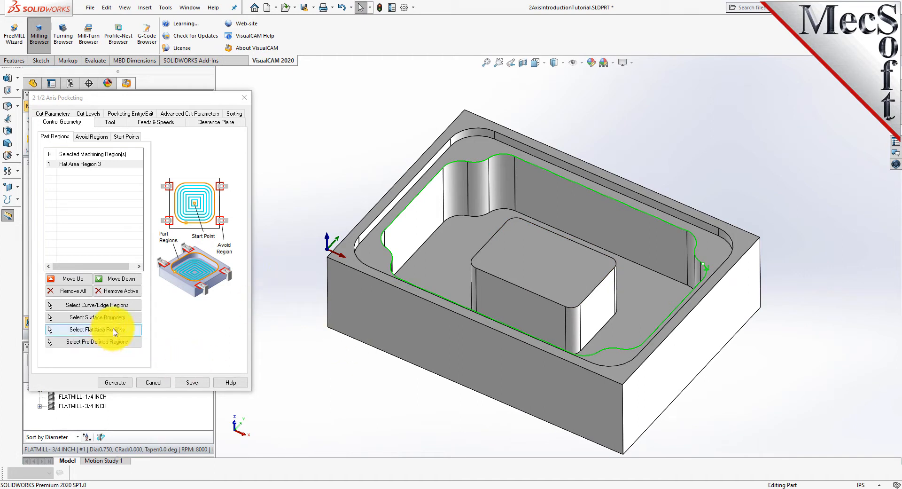
pyautogui.click(136, 334)
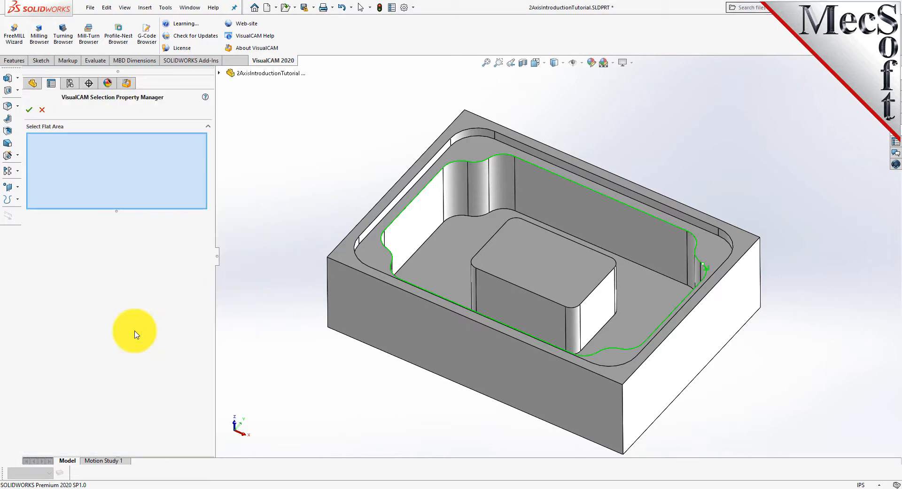
pyautogui.click(539, 261)
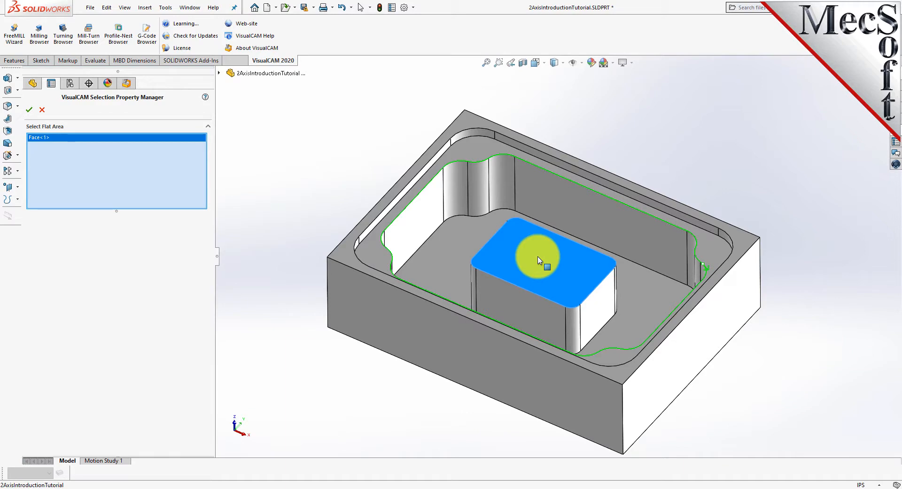
pyautogui.click(29, 110)
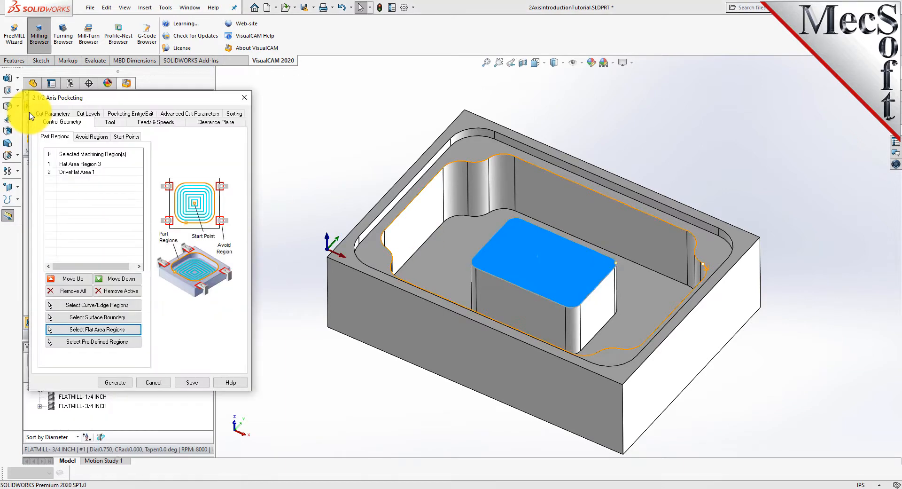
pyautogui.click(303, 328)
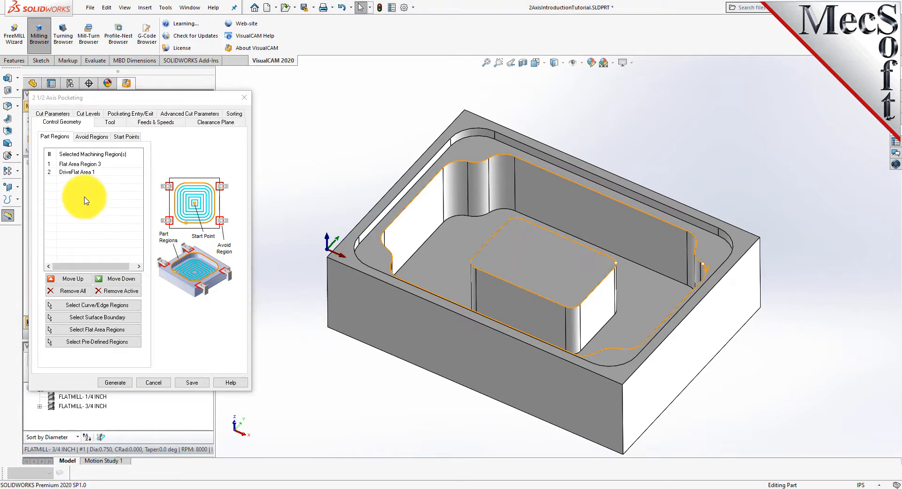
pyautogui.click(78, 173)
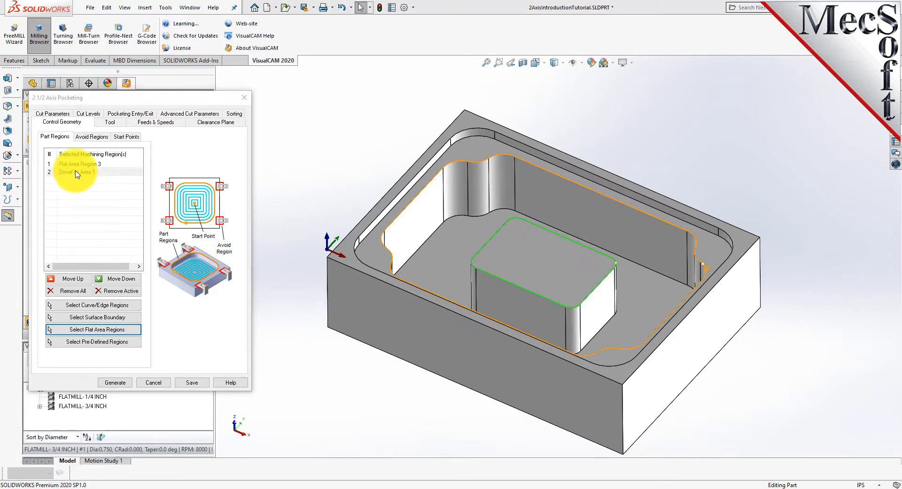
pyautogui.click(107, 164)
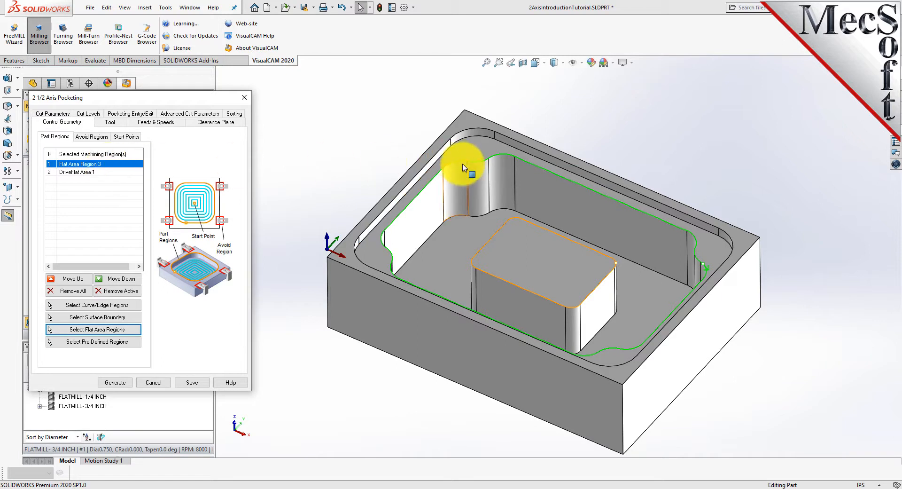
pyautogui.click(80, 172)
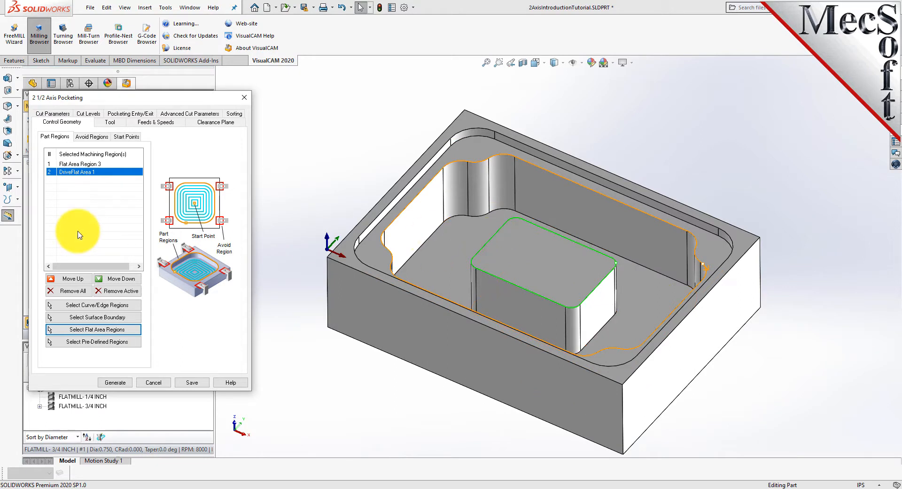
# Keep the 3/4 inch flat mill and set the stock allowance in the cut parameters to 0.025
pyautogui.click(109, 122)
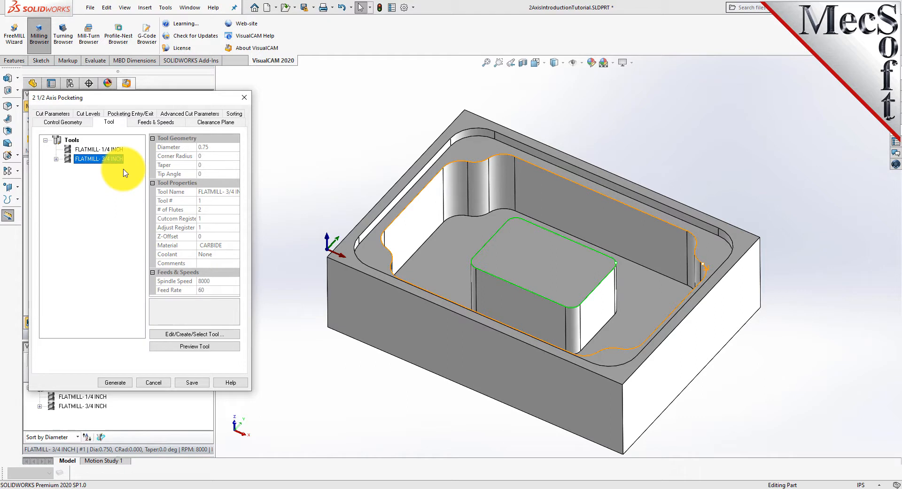
pyautogui.click(54, 113)
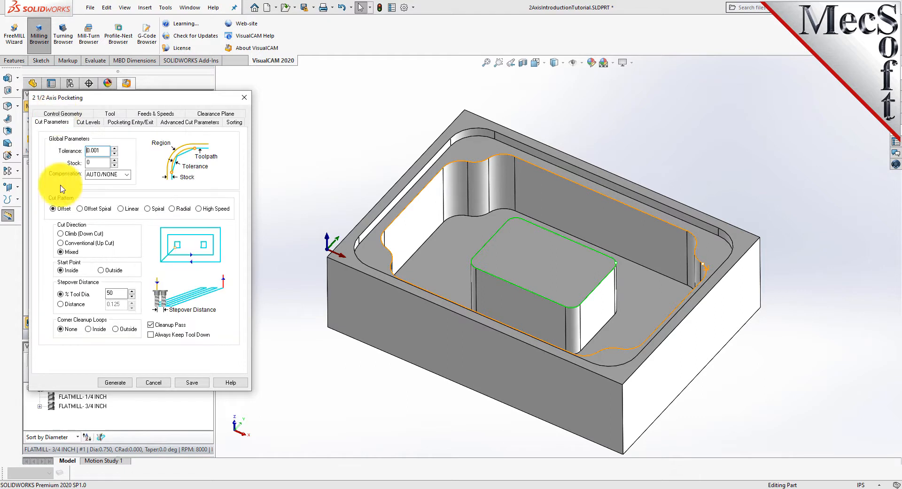
pyautogui.moveTo(98, 162); pyautogui.dragTo(71, 161)
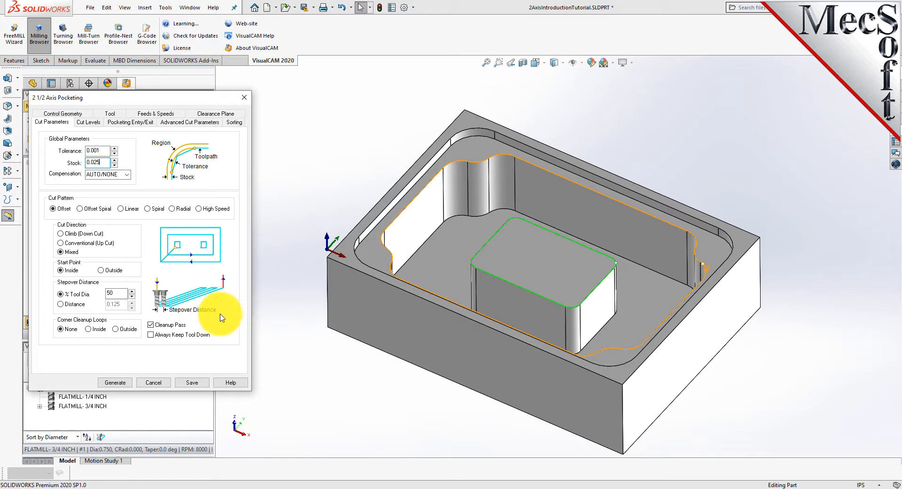
# Set the cut geometry location to At Top and pick the total cut depth from the pocket floor
pyautogui.click(88, 122)
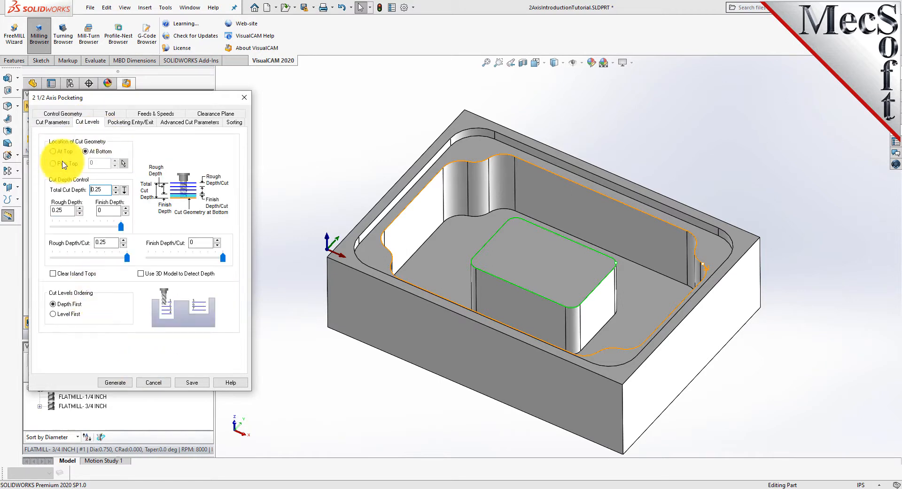
pyautogui.click(53, 122)
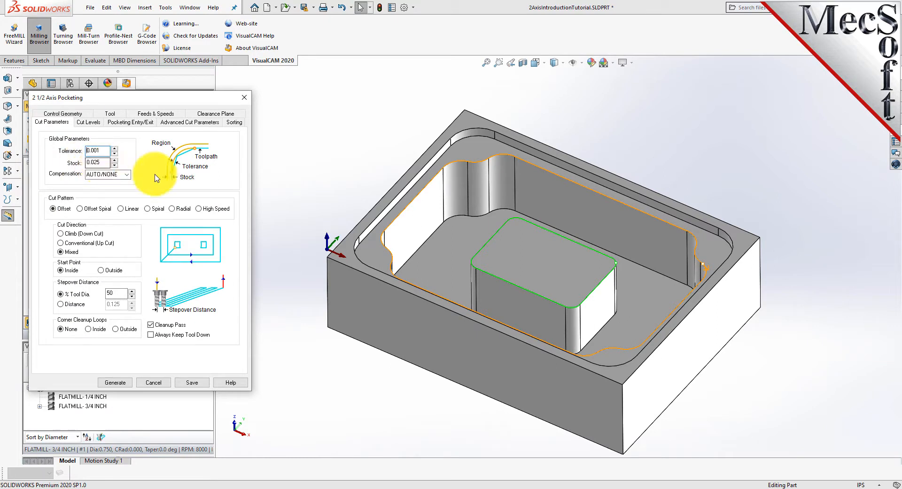
pyautogui.click(89, 122)
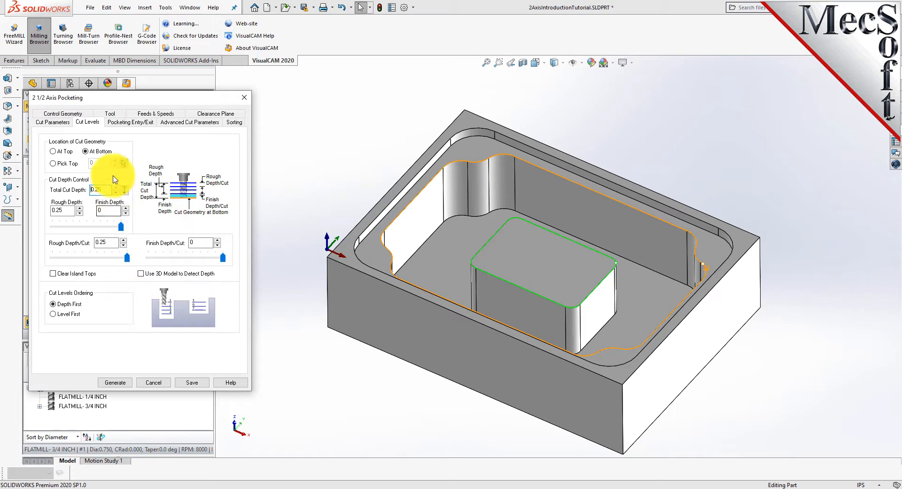
pyautogui.click(55, 152)
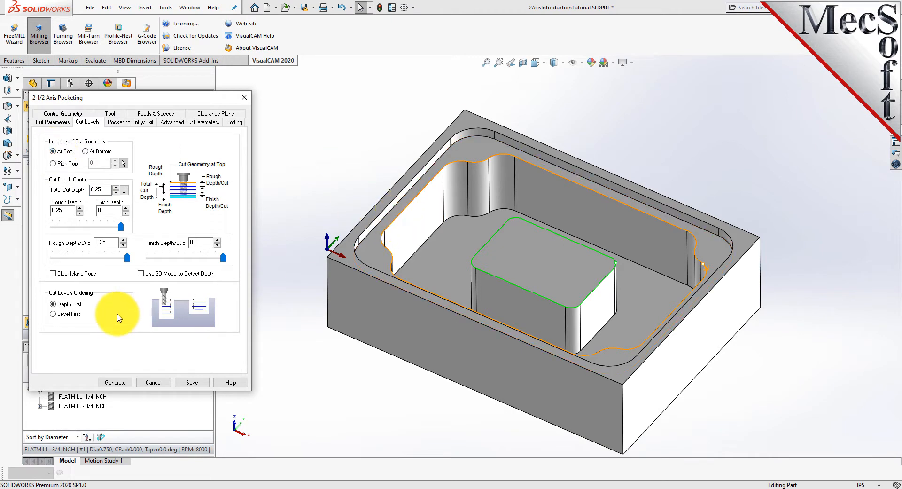
pyautogui.click(126, 191)
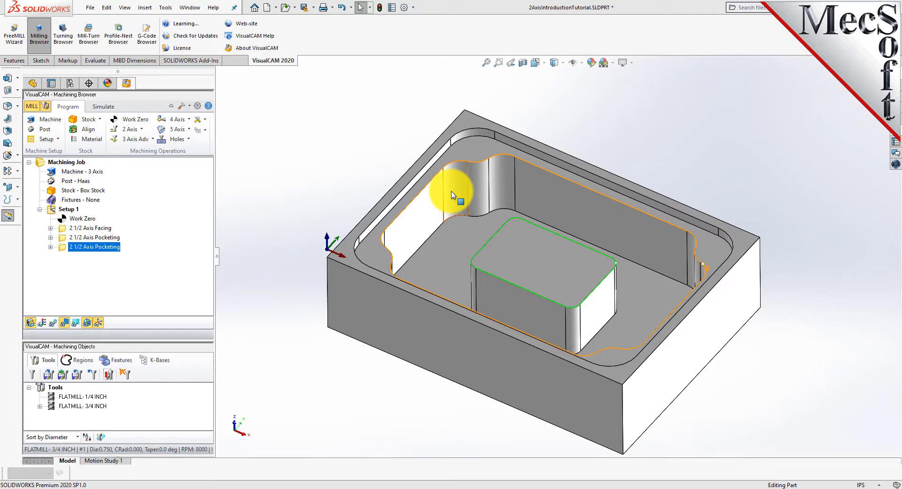
pyautogui.click(386, 229)
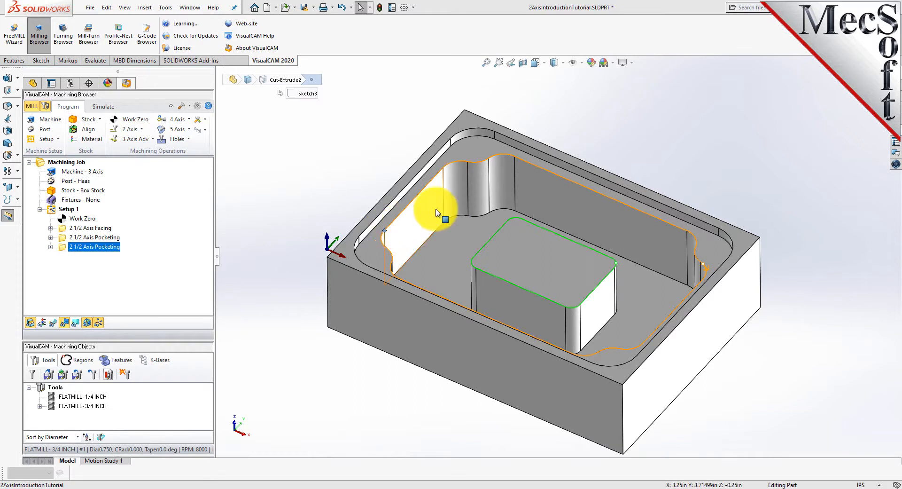
pyautogui.click(468, 216)
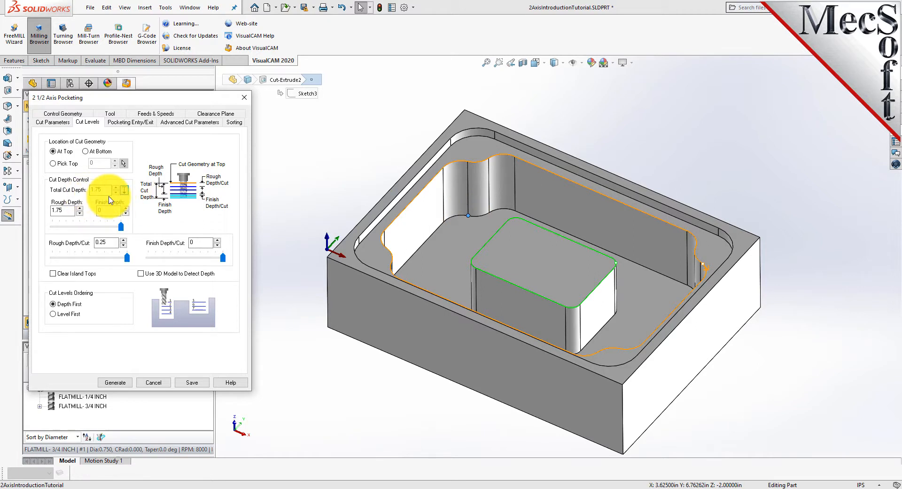
# Turn on Clear Island Tops in the cut level settings
pyautogui.click(321, 185)
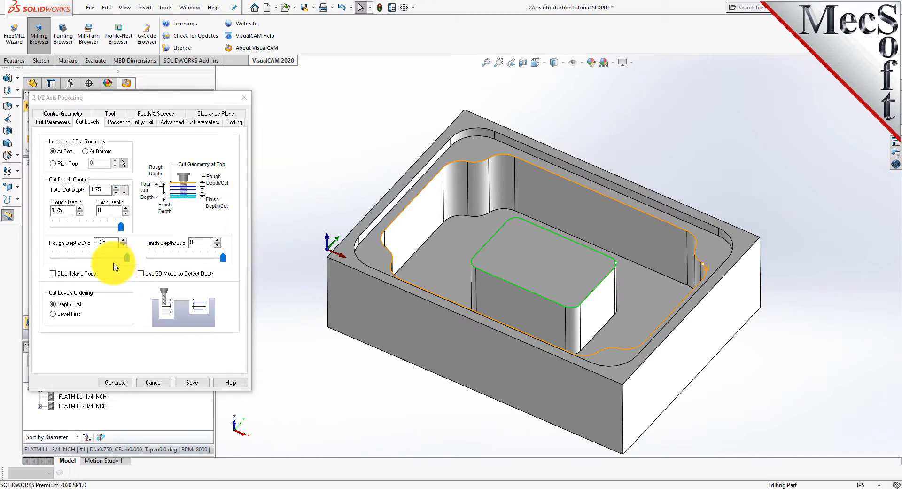
pyautogui.doubleClick(100, 189)
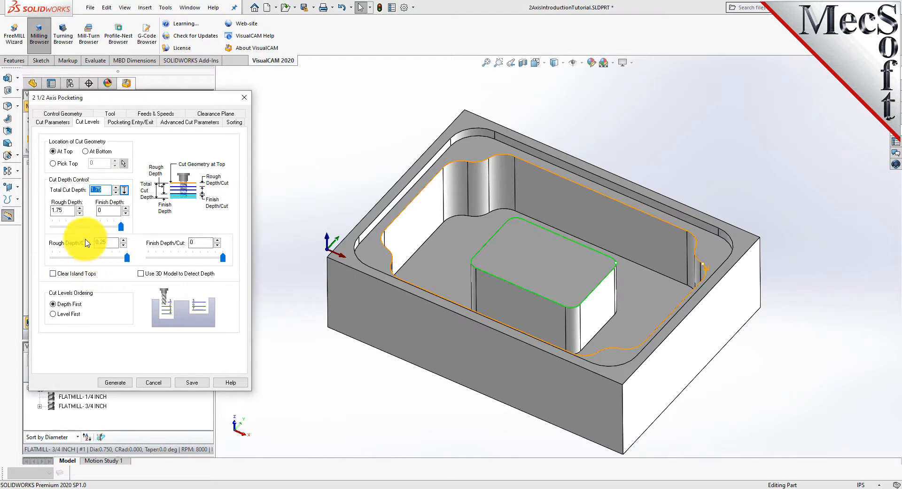
pyautogui.click(111, 243)
pyautogui.doubleClick(113, 243)
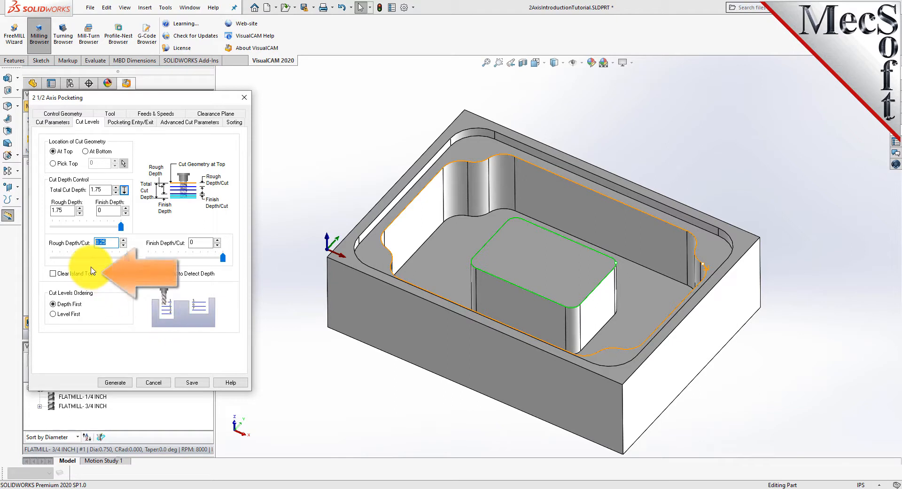
pyautogui.click(53, 273)
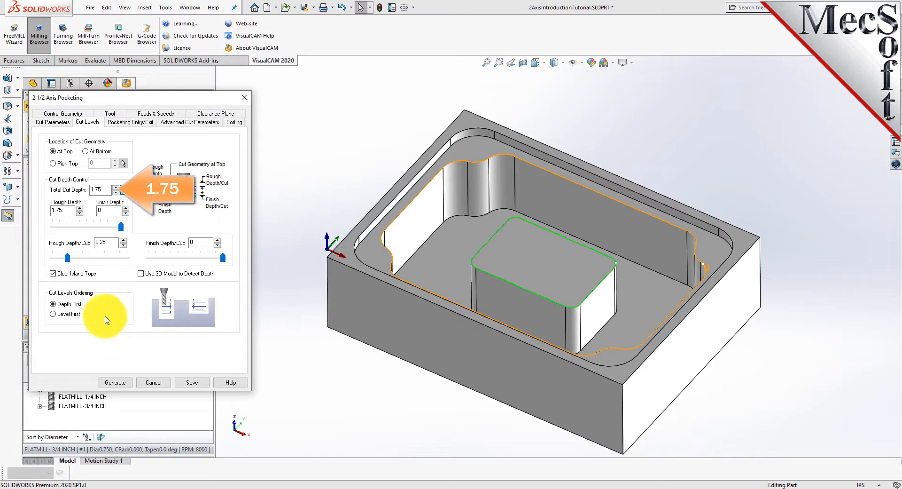
# Step through the total, rough and finish cut depth fields to review their values
pyautogui.moveTo(111, 189); pyautogui.dragTo(83, 192)
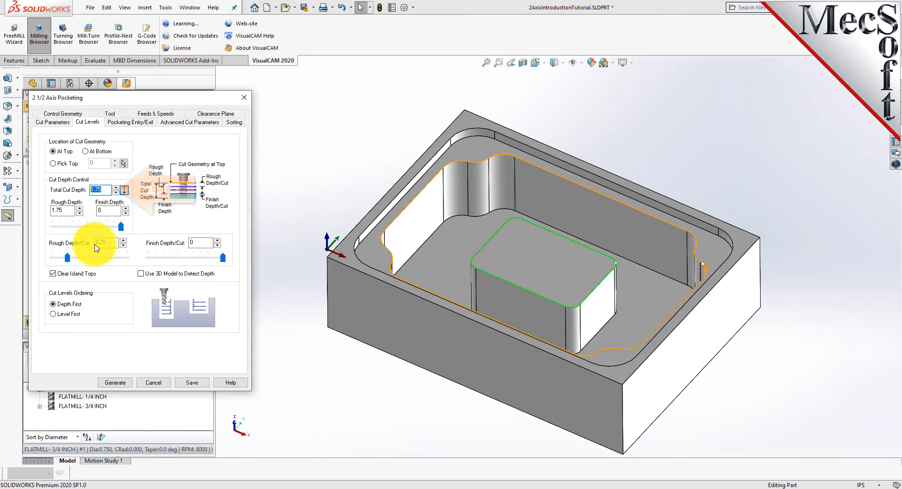
pyautogui.press('Tab')
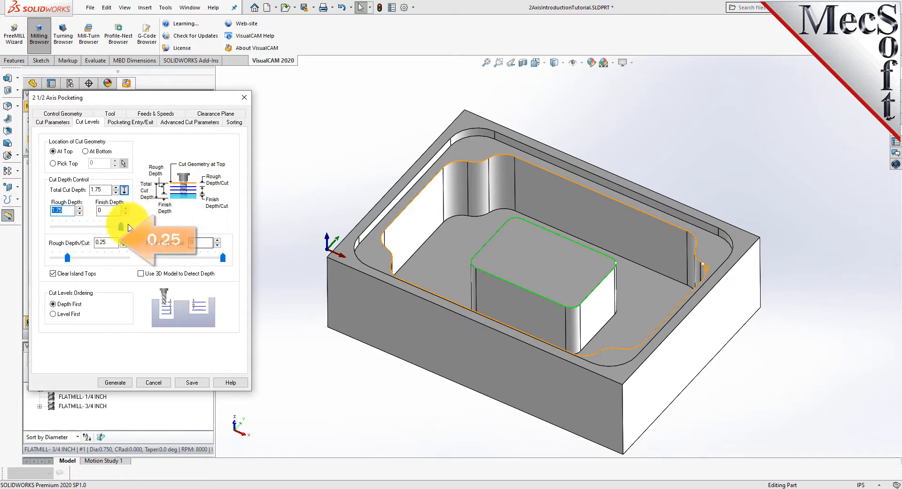
pyautogui.press('Tab')
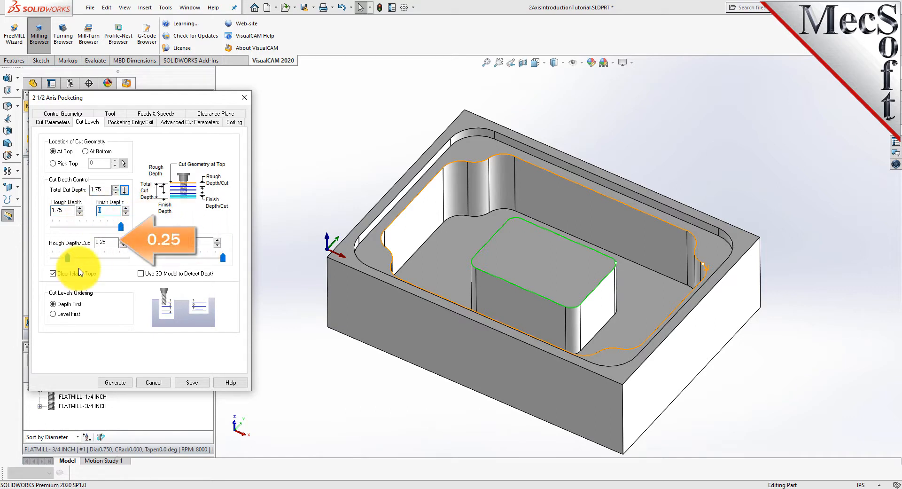
pyautogui.press('Tab')
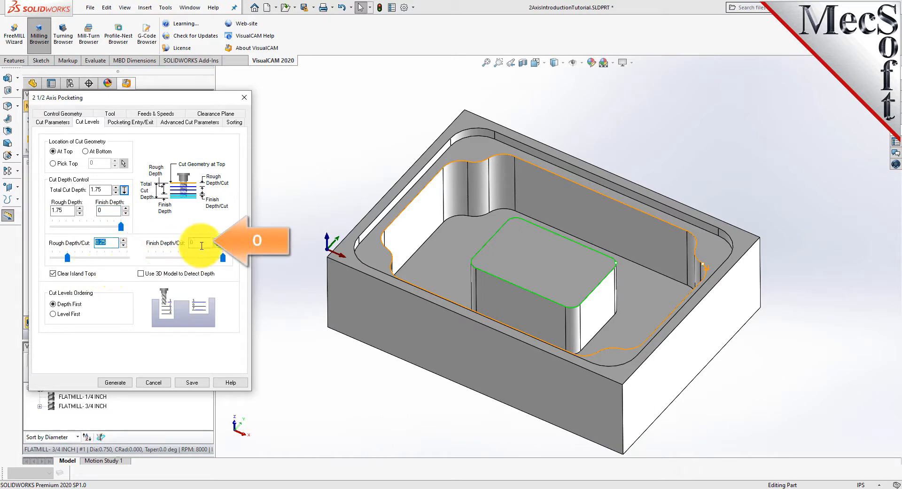
pyautogui.press('Tab')
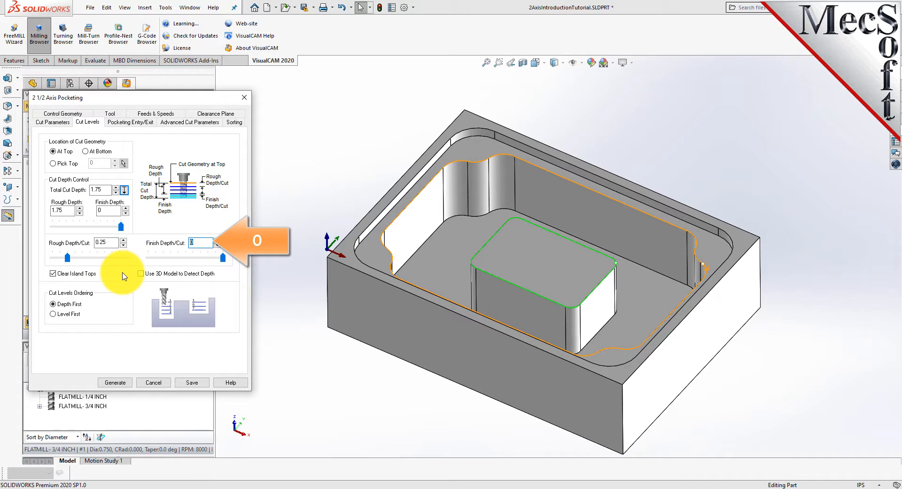
# Generate the pocketing toolpath and toggle its display in the viewport
pyautogui.click(115, 382)
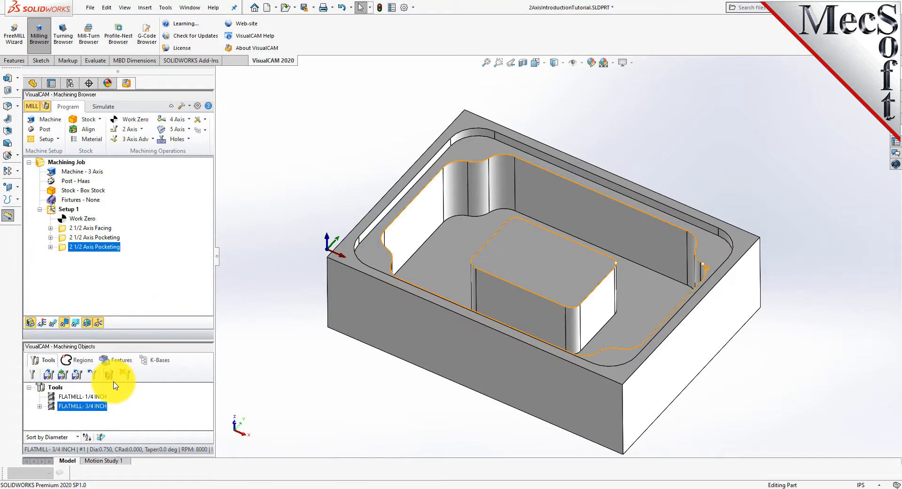
pyautogui.click(54, 323)
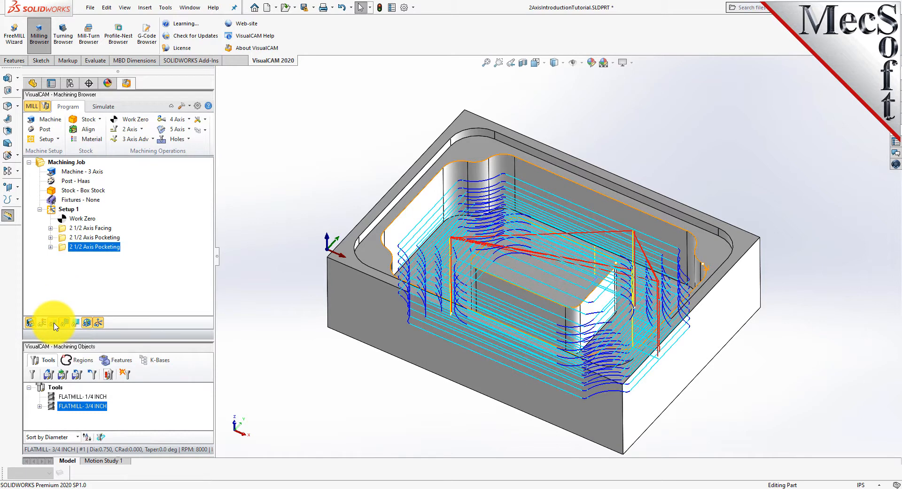
pyautogui.click(54, 323)
pyautogui.click(54, 323)
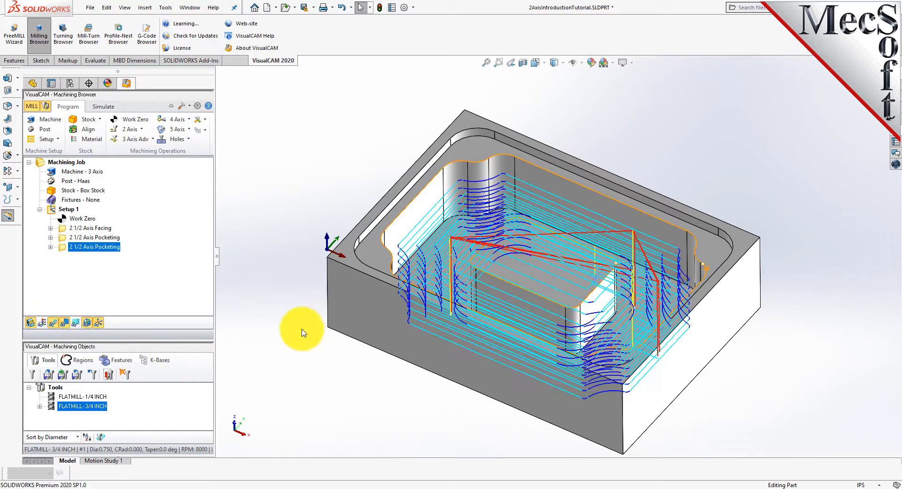
# Display the pocketing toolpath by Z level and step through each cut level
pyautogui.click(75, 323)
pyautogui.moveTo(103, 291); pyautogui.dragTo(235, 130)
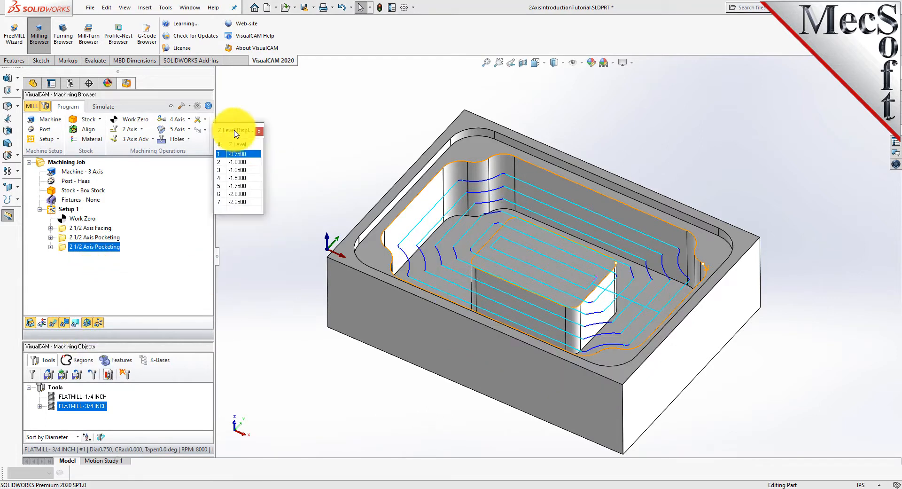
pyautogui.click(243, 162)
pyautogui.click(242, 170)
pyautogui.click(242, 177)
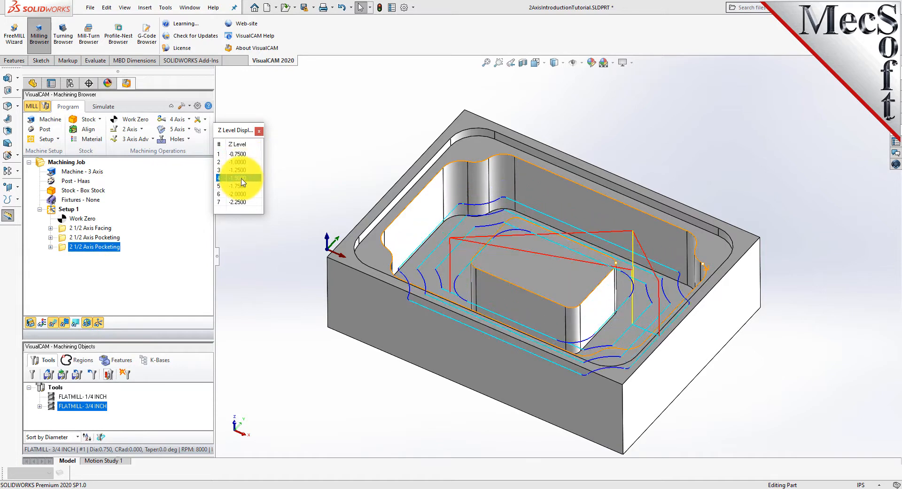
pyautogui.click(242, 186)
pyautogui.click(242, 194)
pyautogui.click(242, 202)
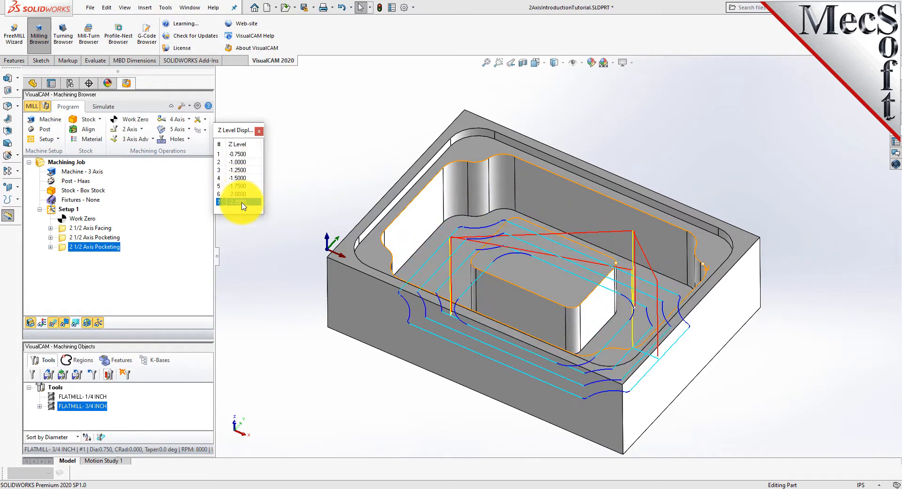
pyautogui.click(242, 154)
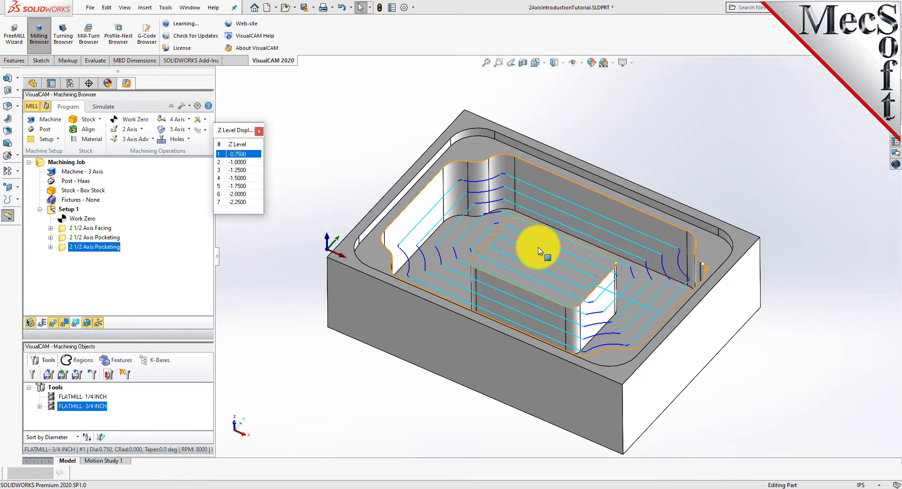
pyautogui.click(259, 133)
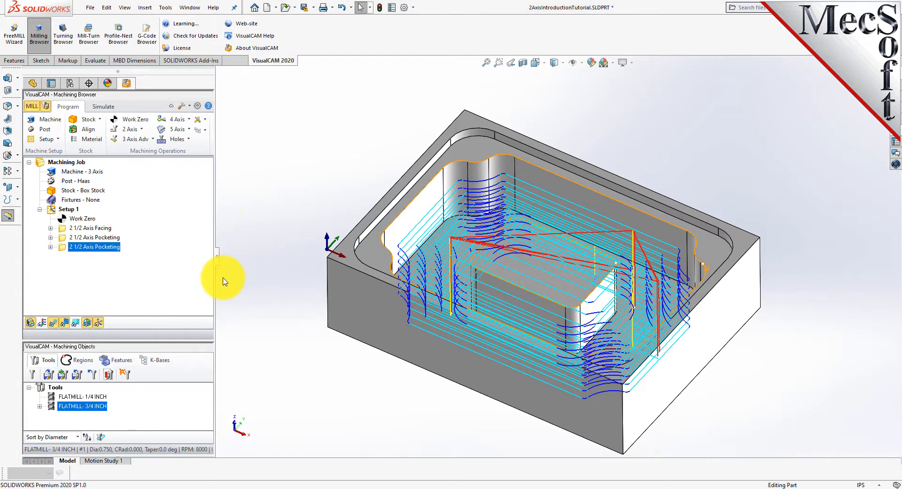
# Simulate the machining operations at a faster simulation speed and inspect the cut part
pyautogui.click(64, 323)
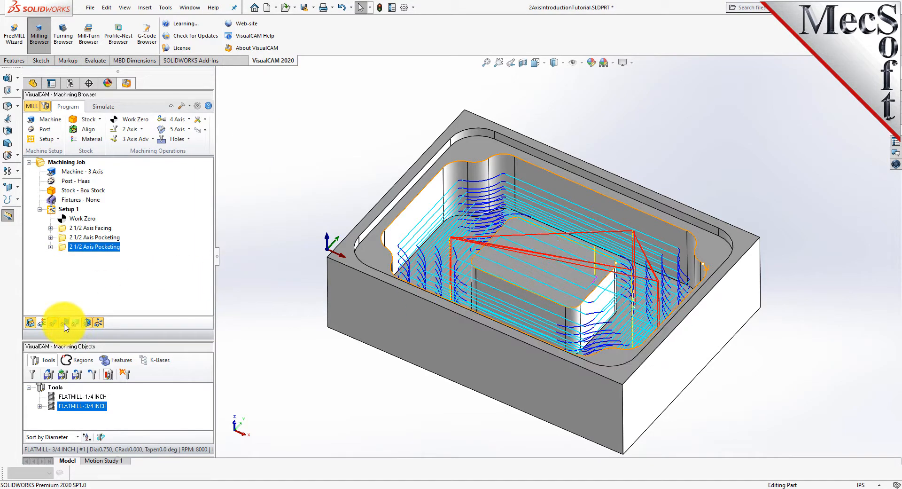
pyautogui.click(102, 107)
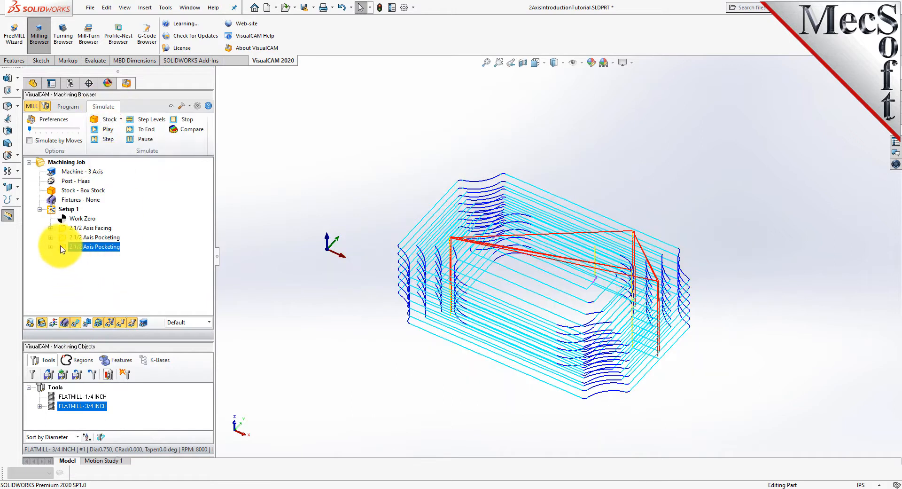
pyautogui.moveTo(30, 129); pyautogui.dragTo(36, 129)
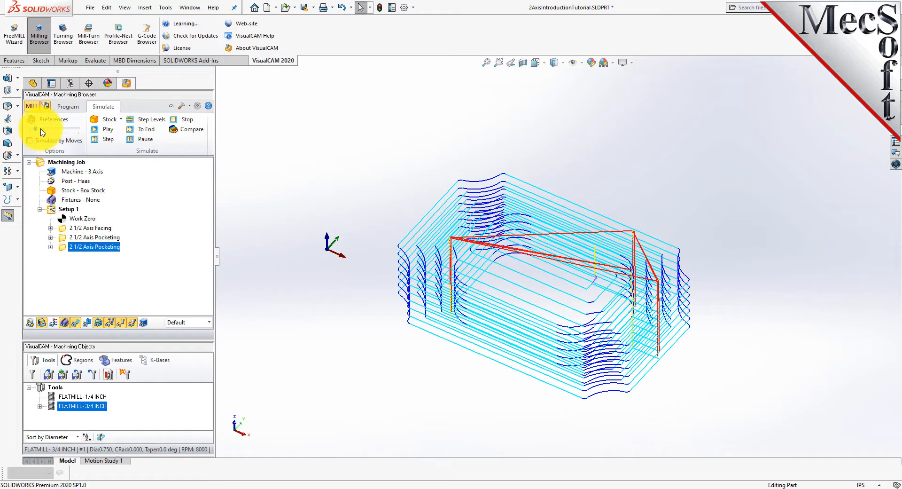
pyautogui.click(112, 130)
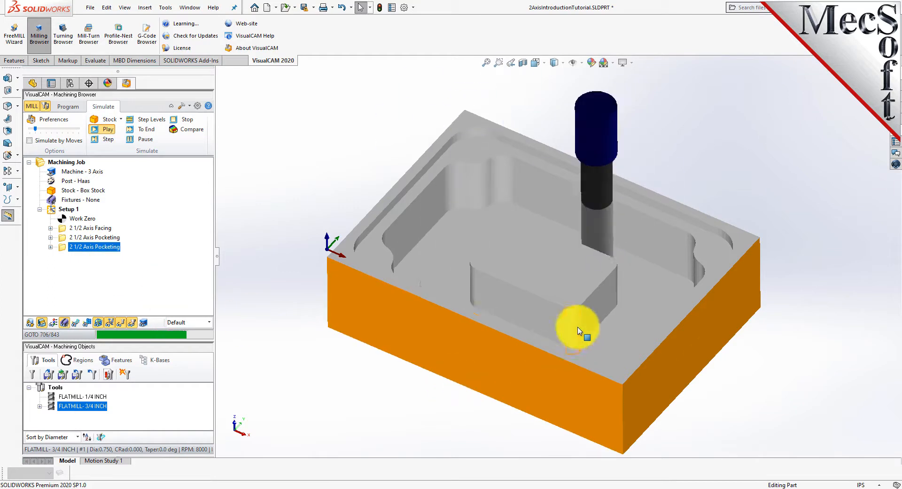
pyautogui.moveTo(653, 303)
pyautogui.mouseDown(button='middle')
pyautogui.moveTo(635, 363)
pyautogui.moveTo(639, 379)
pyautogui.moveTo(643, 312)
pyautogui.moveTo(657, 290)
pyautogui.mouseUp(button='middle')
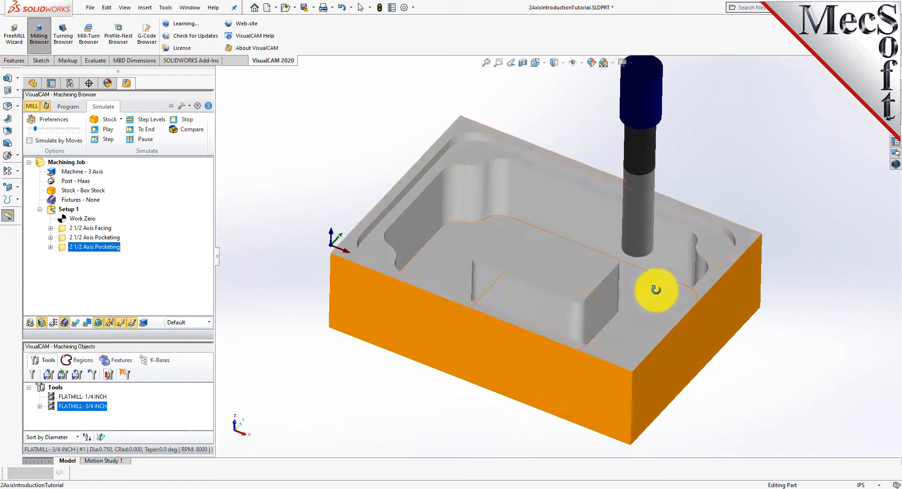
pyautogui.moveTo(405, 395)
pyautogui.mouseDown(button='middle')
pyautogui.moveTo(425, 319)
pyautogui.moveTo(403, 373)
pyautogui.moveTo(403, 403)
pyautogui.mouseUp(button='middle')
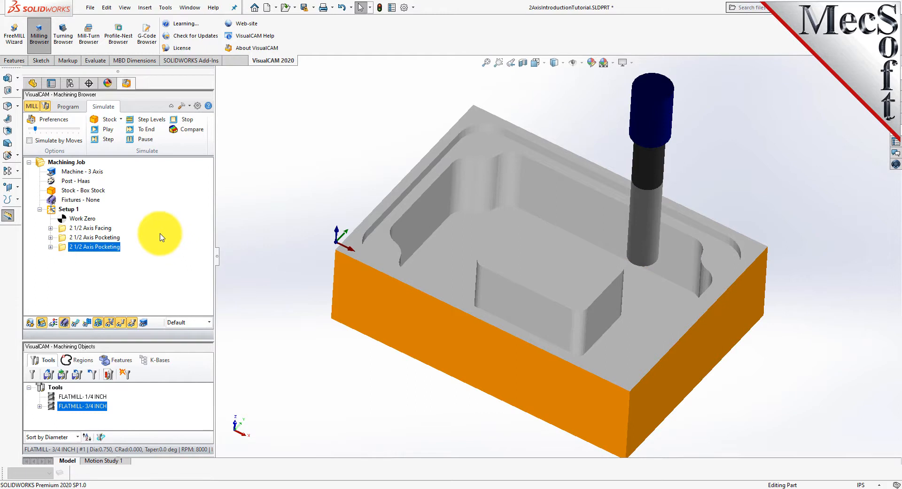
# Create a 2 1/2 Axis Profiling operation and select the pocket floor face as its flat area region
pyautogui.click(72, 108)
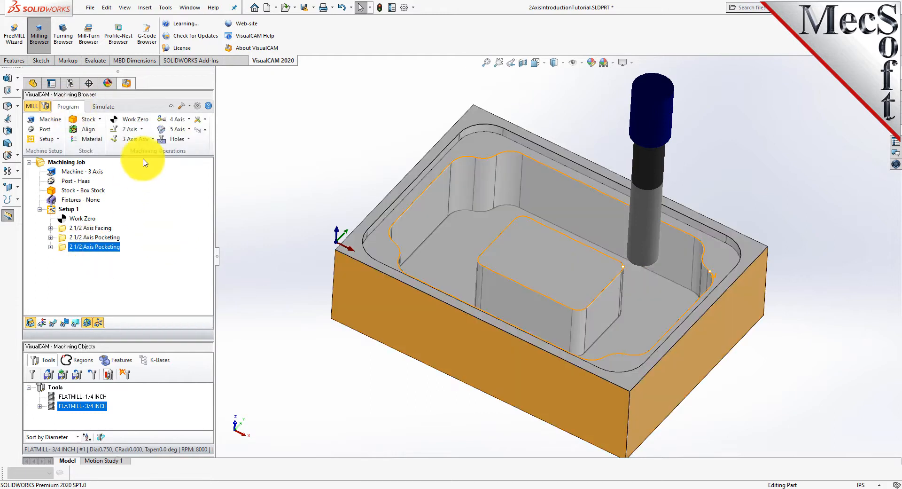
pyautogui.click(142, 131)
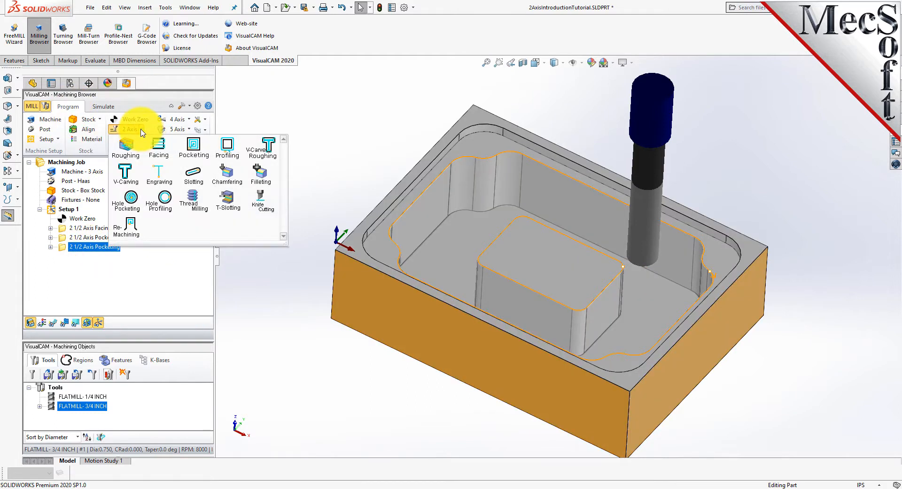
pyautogui.click(241, 161)
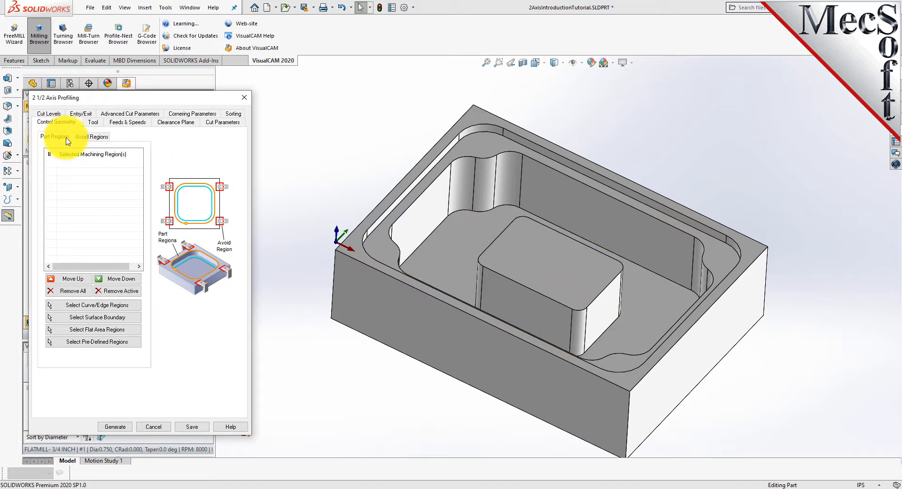
pyautogui.click(133, 333)
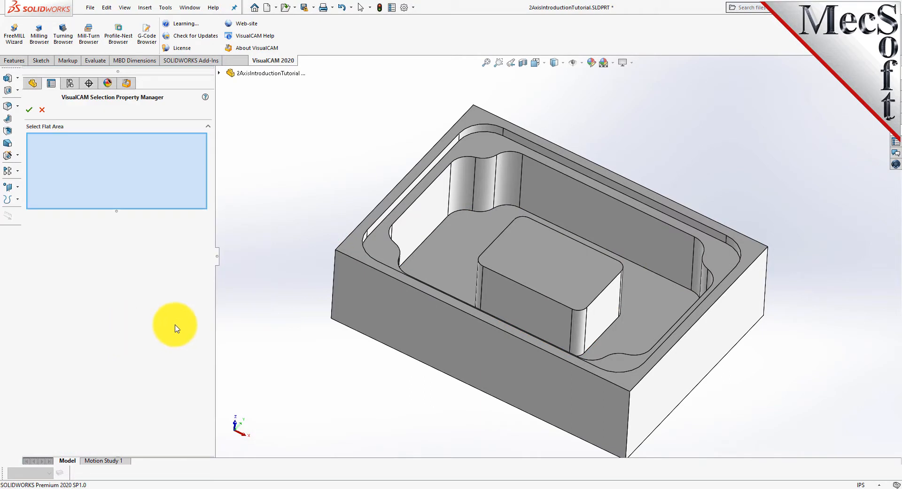
pyautogui.click(453, 245)
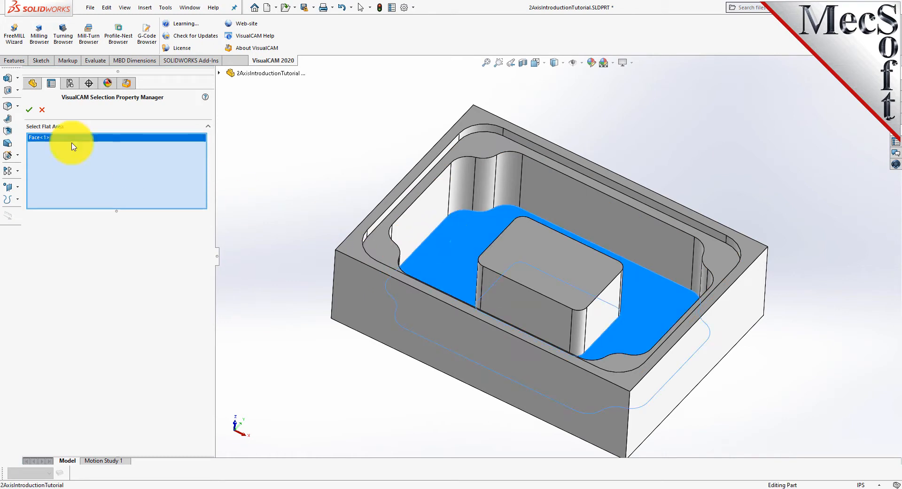
pyautogui.click(30, 110)
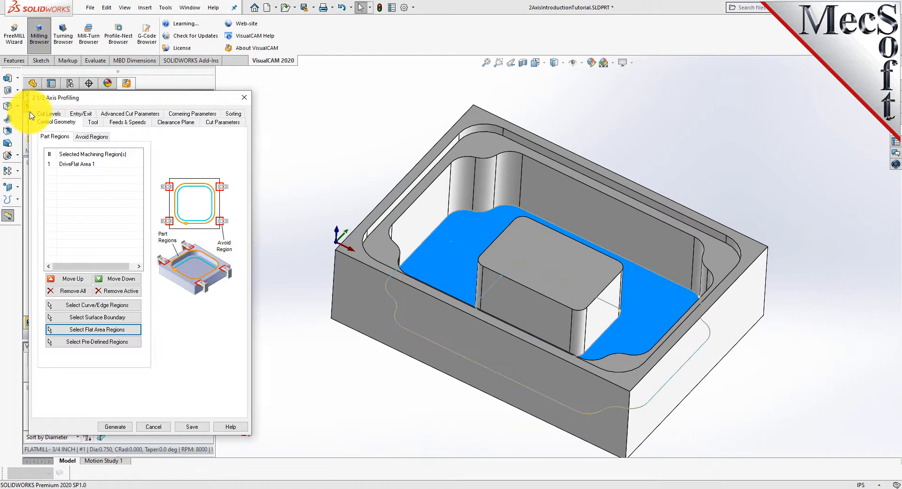
# Choose the FLATMILL- 1/4 INCH tool for the profiling operation
pyautogui.click(311, 215)
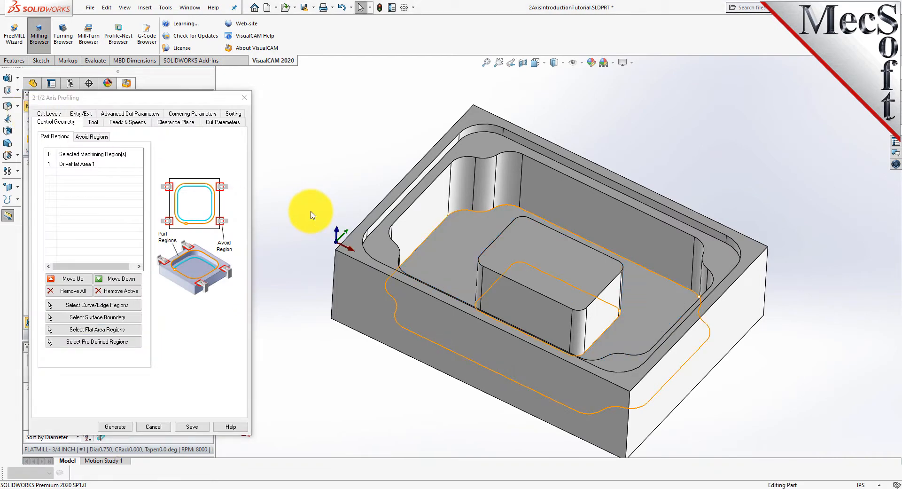
pyautogui.click(75, 164)
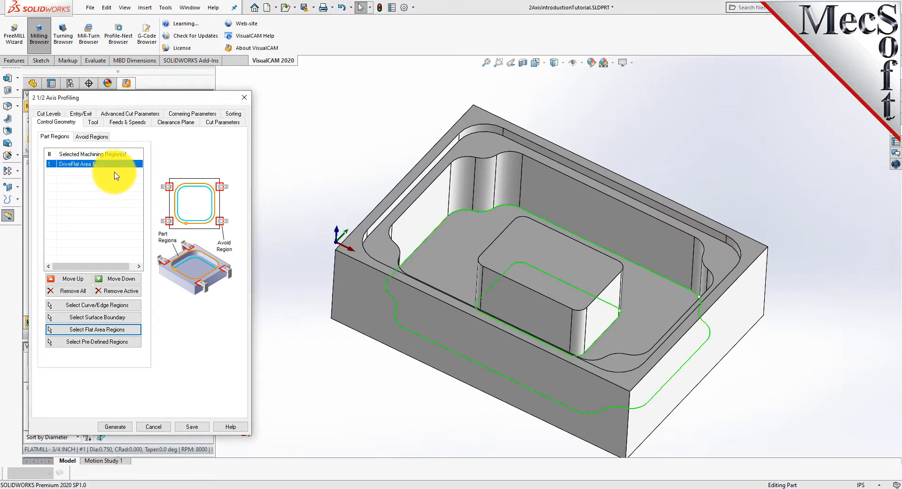
pyautogui.click(92, 123)
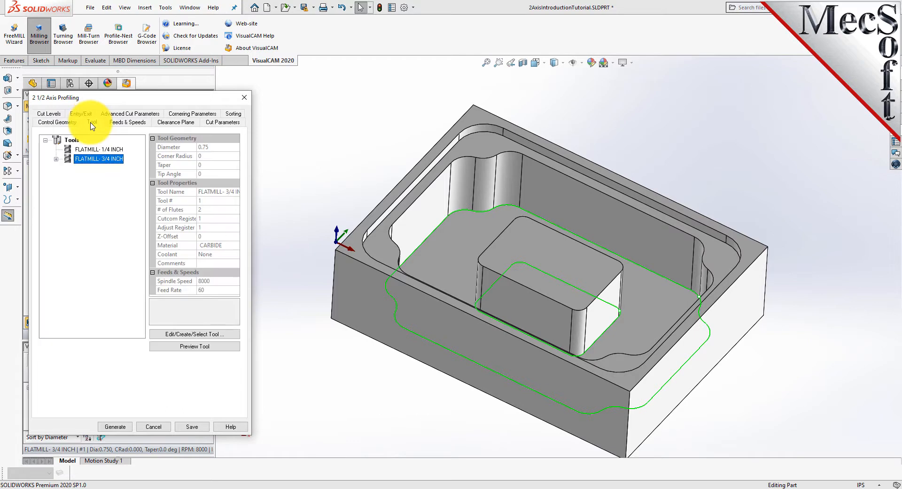
pyautogui.click(69, 150)
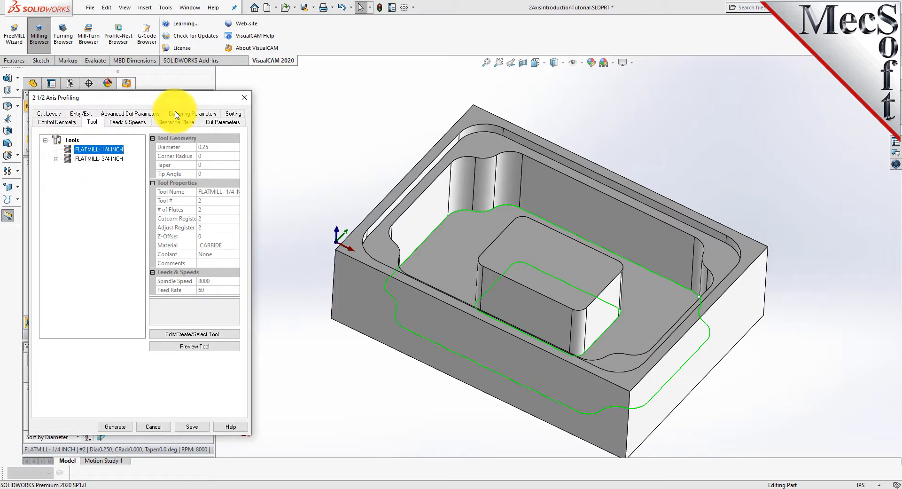
# Set the profiling cut direction to Climb and the cutting side to Determine using 3D Model
pyautogui.click(221, 123)
pyautogui.doubleClick(111, 154)
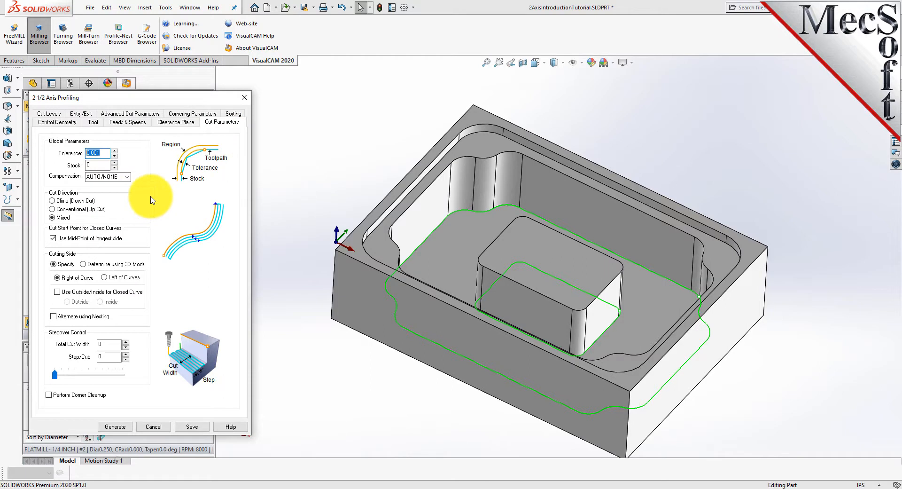
pyautogui.doubleClick(96, 165)
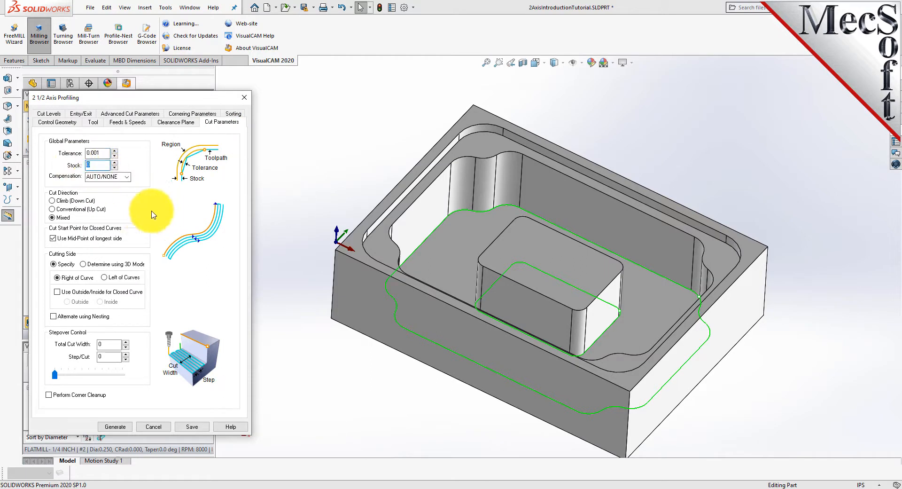
pyautogui.click(52, 200)
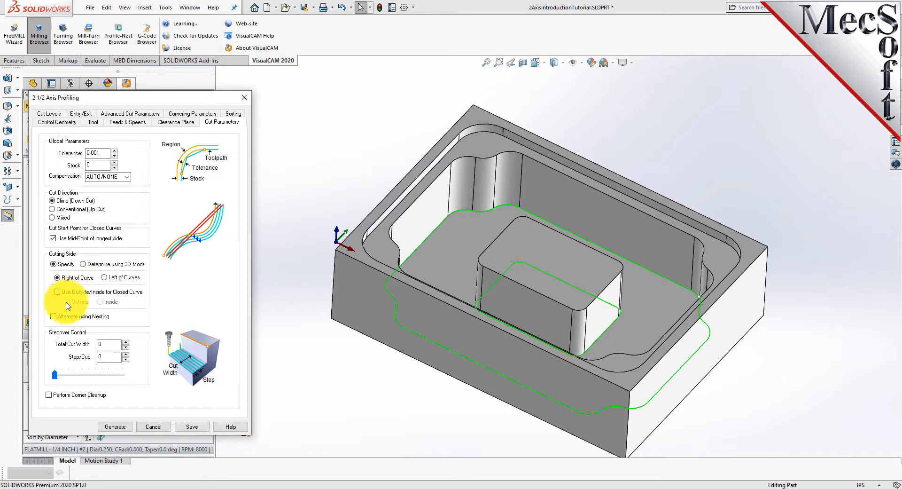
pyautogui.click(84, 265)
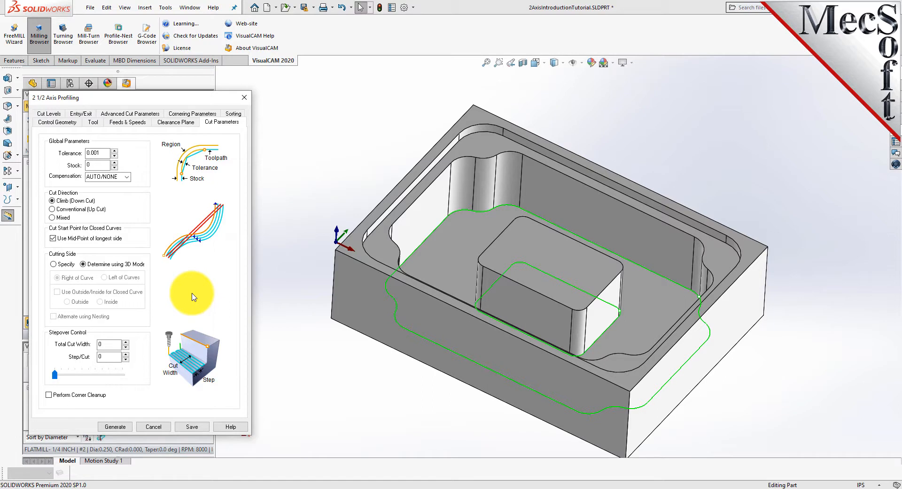
# Set the cut geometry location to At Bottom and generate the profiling toolpath
pyautogui.click(48, 114)
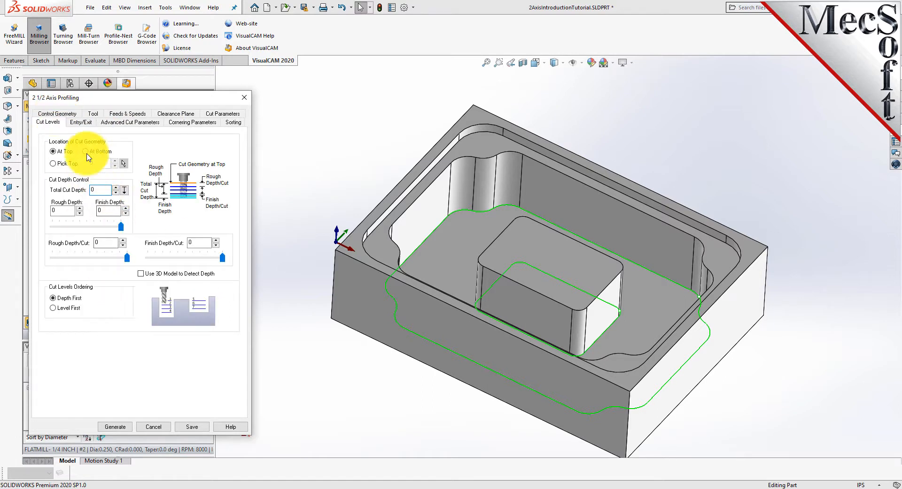
pyautogui.click(86, 151)
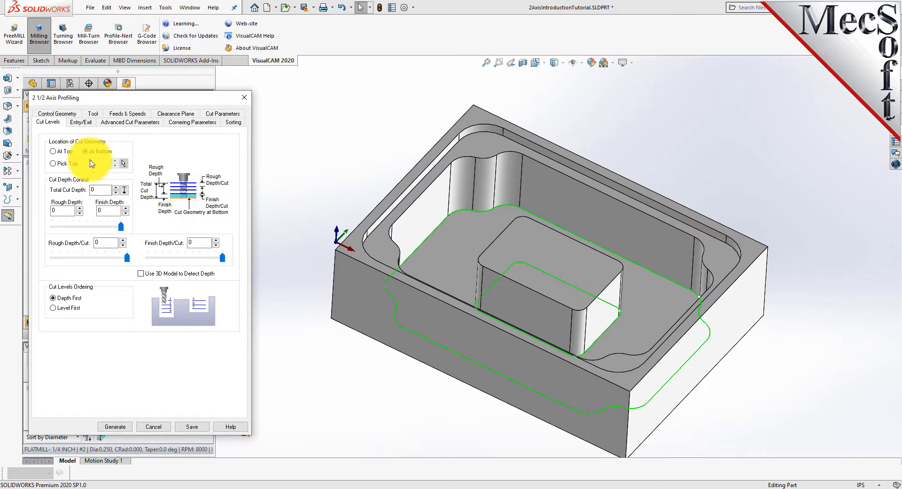
pyautogui.click(116, 427)
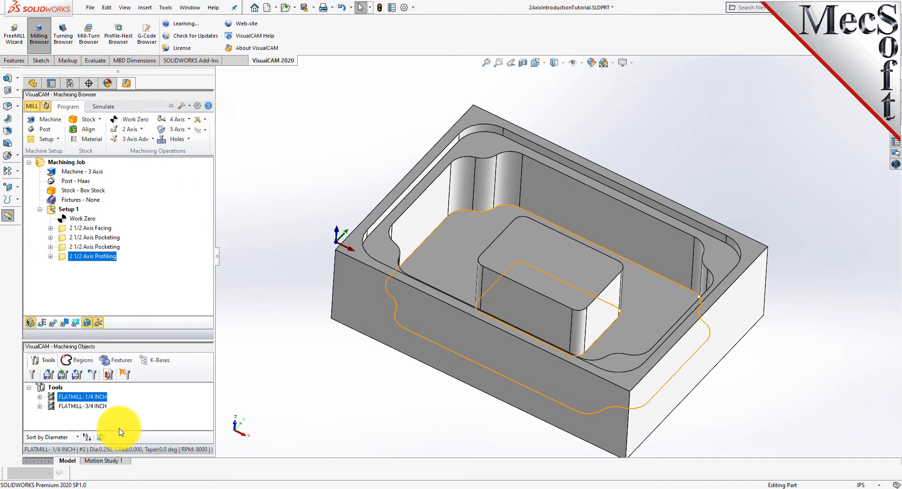
# Display the profiling toolpath and simulate it on the stock
pyautogui.click(53, 323)
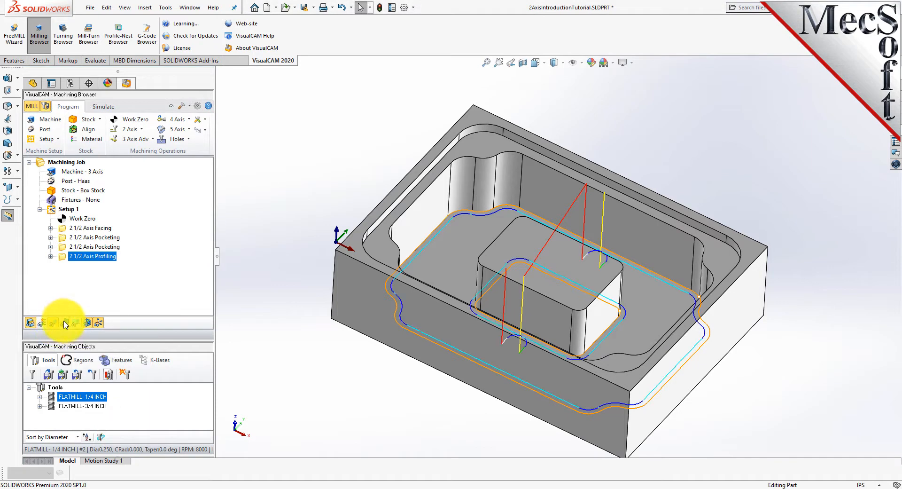
pyautogui.rightClick(452, 370)
pyautogui.click(357, 360)
pyautogui.moveTo(434, 365)
pyautogui.mouseDown(button='middle')
pyautogui.moveTo(421, 378)
pyautogui.moveTo(422, 449)
pyautogui.moveTo(434, 389)
pyautogui.moveTo(425, 350)
pyautogui.mouseUp(button='middle')
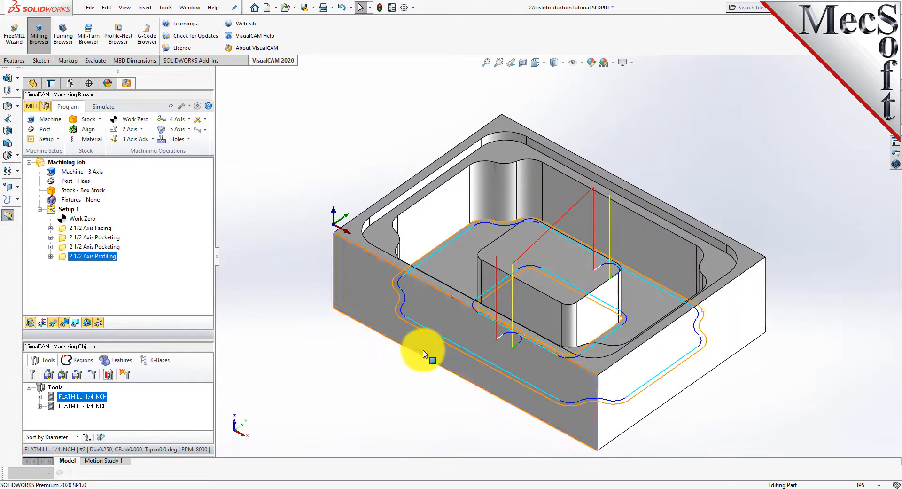
pyautogui.click(104, 106)
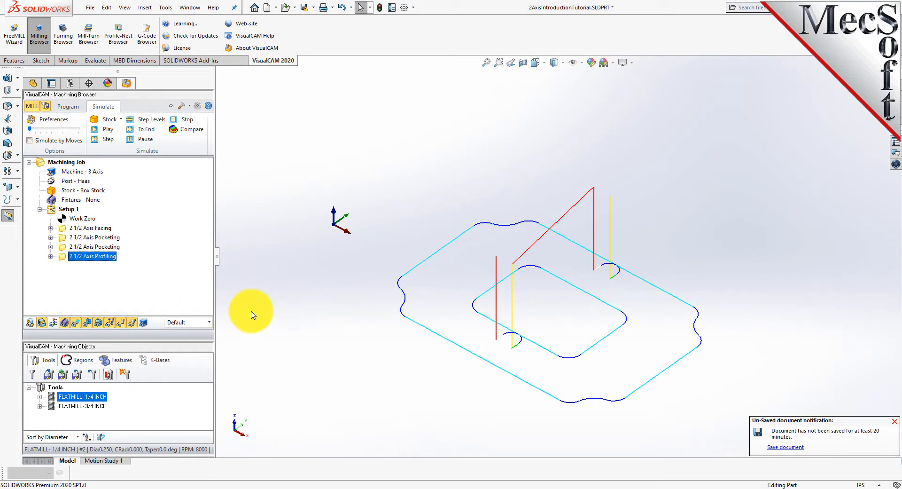
pyautogui.click(109, 131)
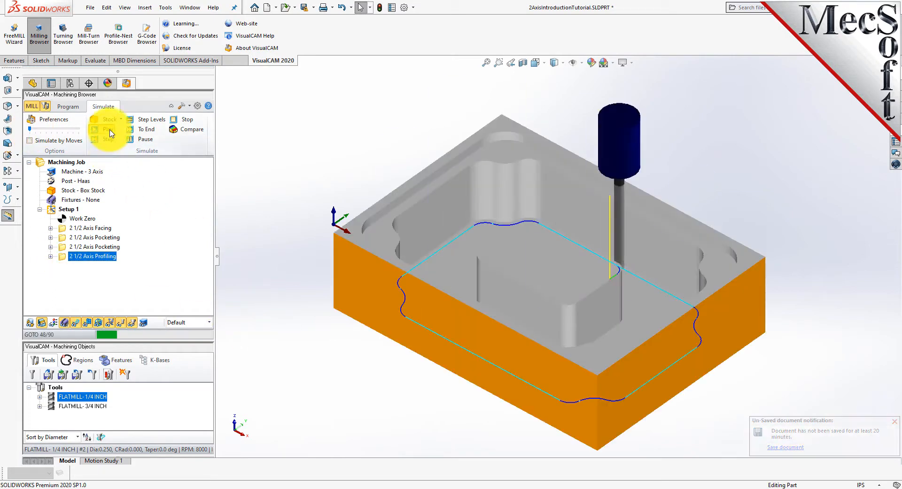
# Hide the toolpath display and simulate the profiling operation, then simulate all of Setup 1's operations on the stock
pyautogui.click(76, 323)
pyautogui.click(107, 130)
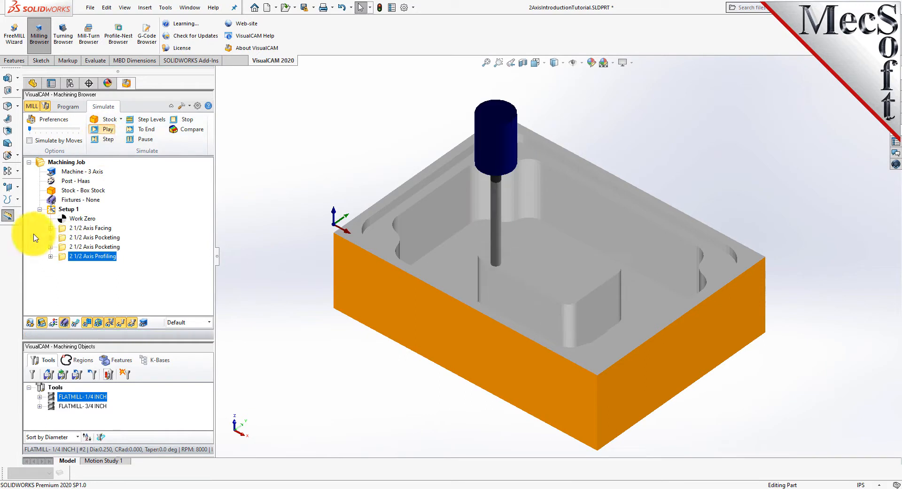
pyautogui.click(67, 209)
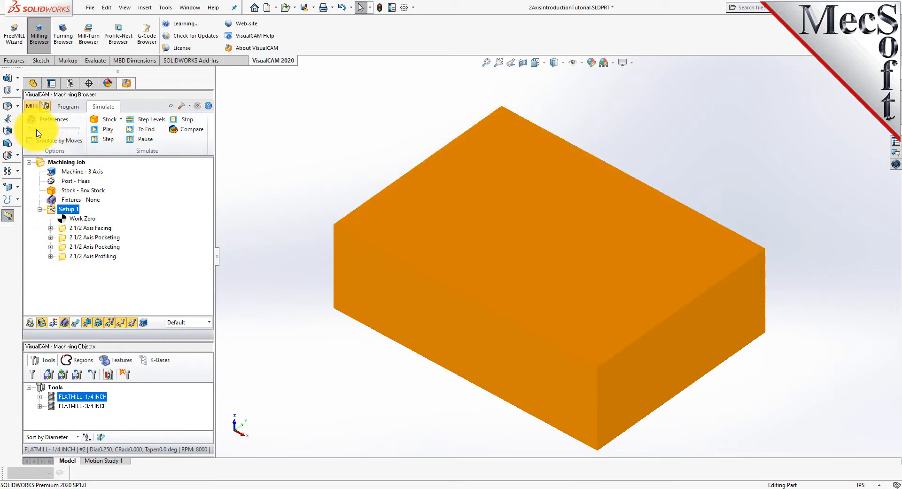
pyautogui.click(108, 130)
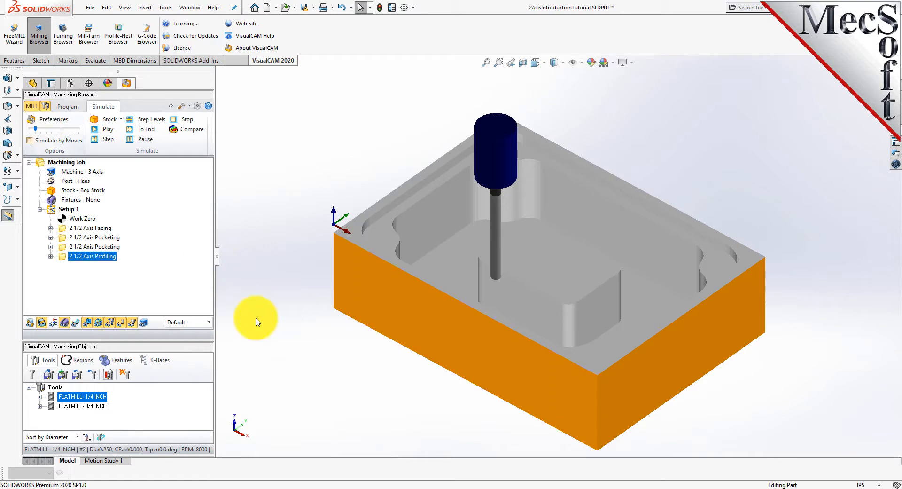
pyautogui.moveTo(359, 354); pyautogui.dragTo(355, 336, button='middle')
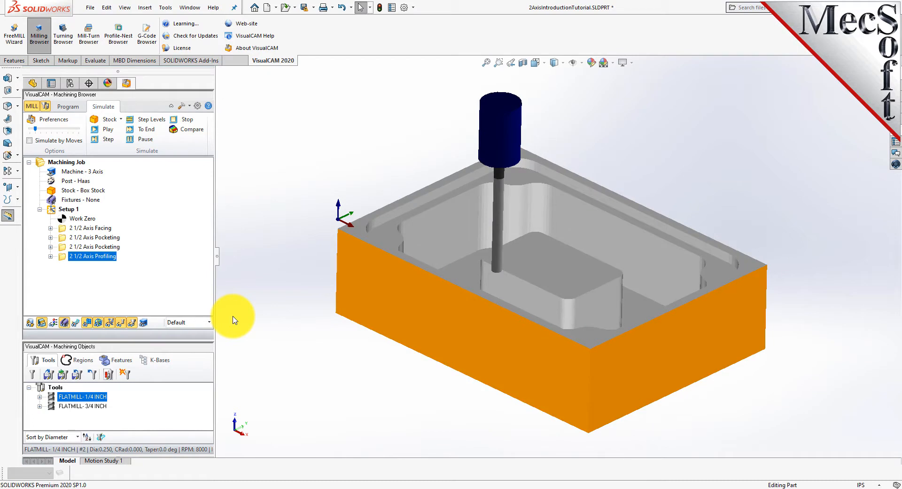
# Post Setup 1 with the Haas post to 2AxisIntroductionTutorial_Setup 1.nc and review the resulting G-code
pyautogui.click(52, 210)
pyautogui.rightClick(68, 210)
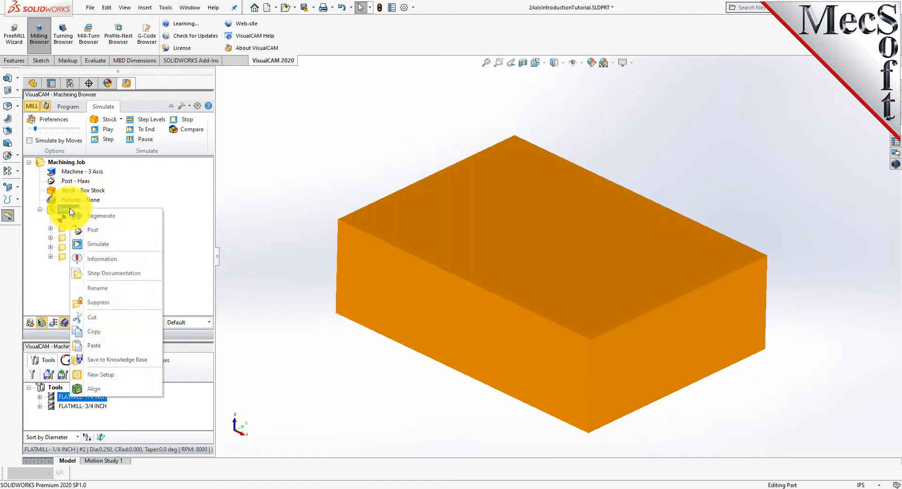
pyautogui.click(114, 231)
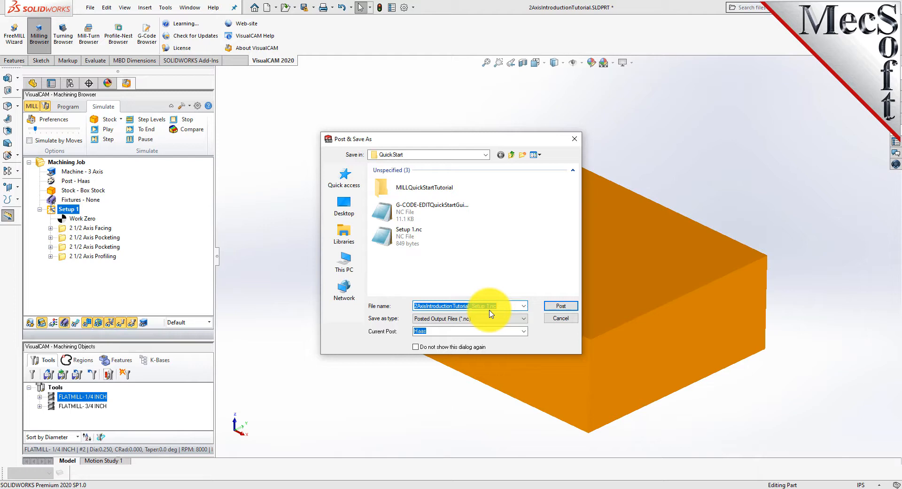
pyautogui.click(562, 306)
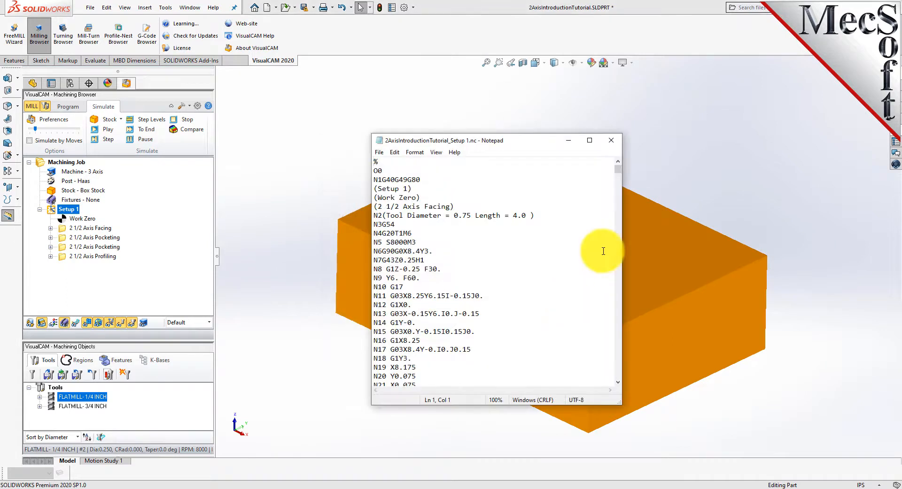
pyautogui.moveTo(618, 169)
pyautogui.mouseDown()
pyautogui.moveTo(619, 386)
pyautogui.moveTo(606, 297)
pyautogui.moveTo(606, 171)
pyautogui.mouseUp()
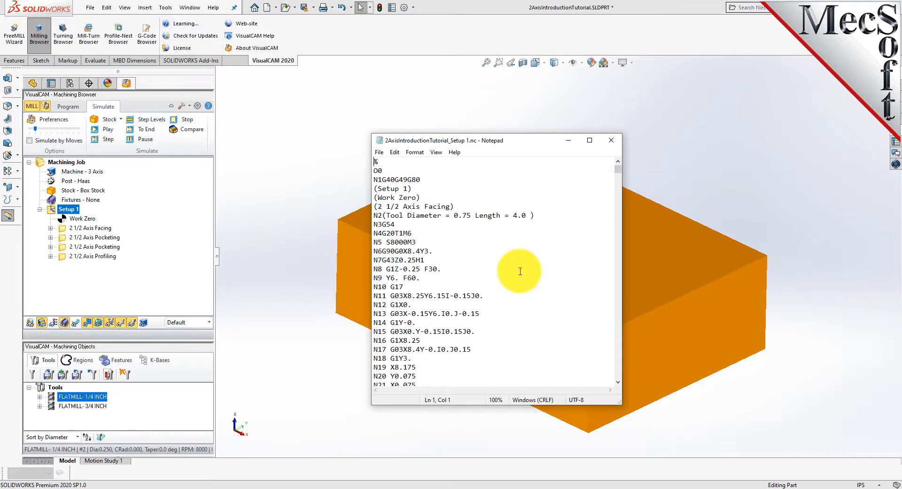
pyautogui.moveTo(470, 140); pyautogui.dragTo(539, 123)
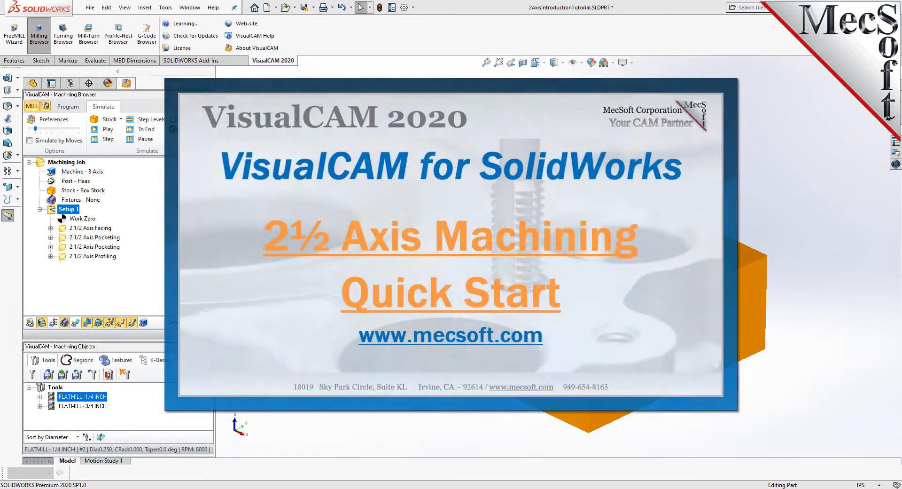